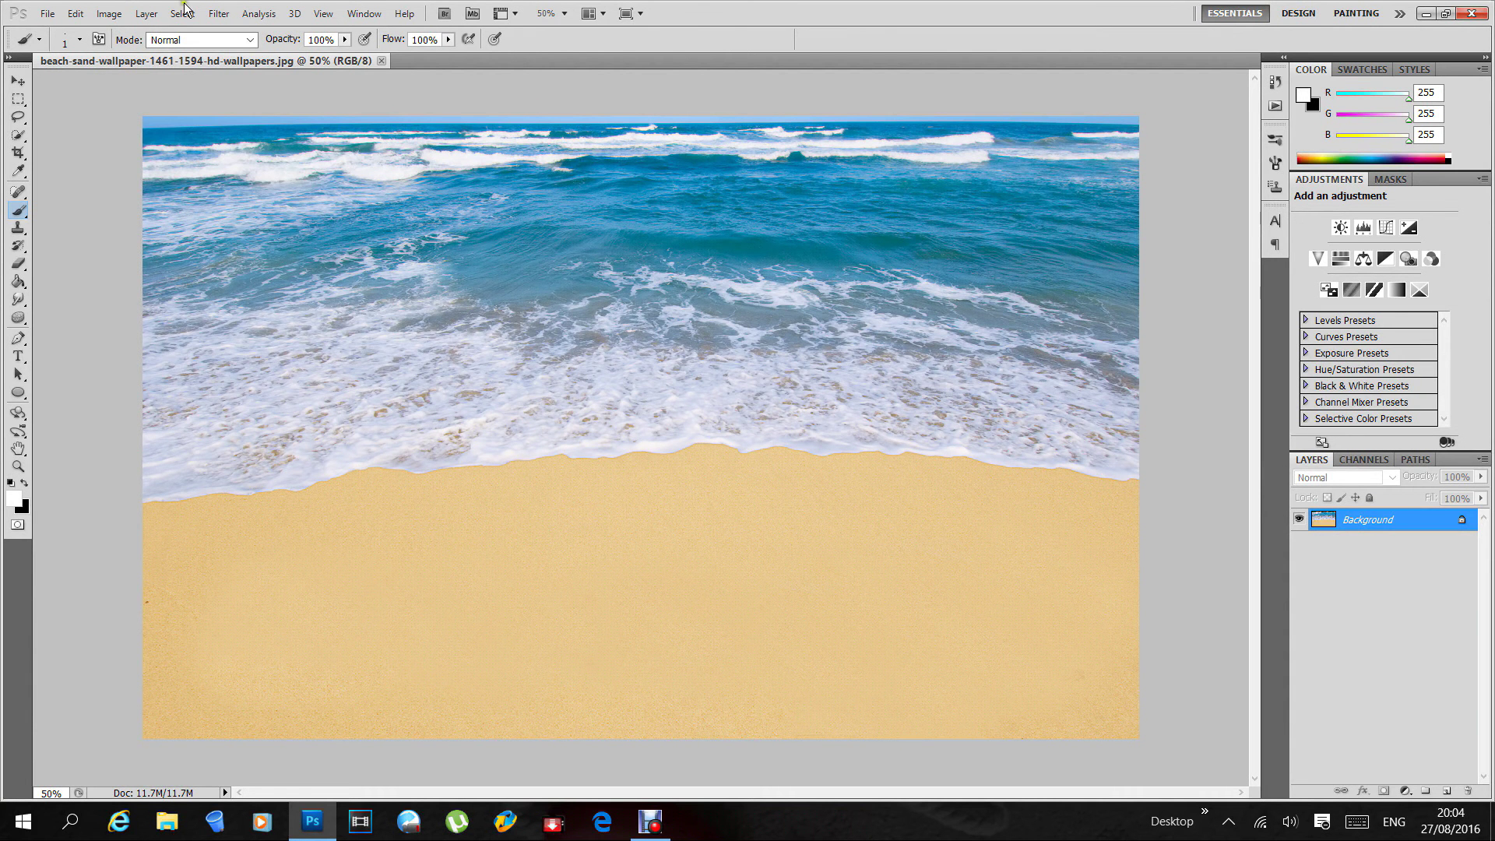
Step: Check the Image Size dialog and close it without changing anything
click(109, 14)
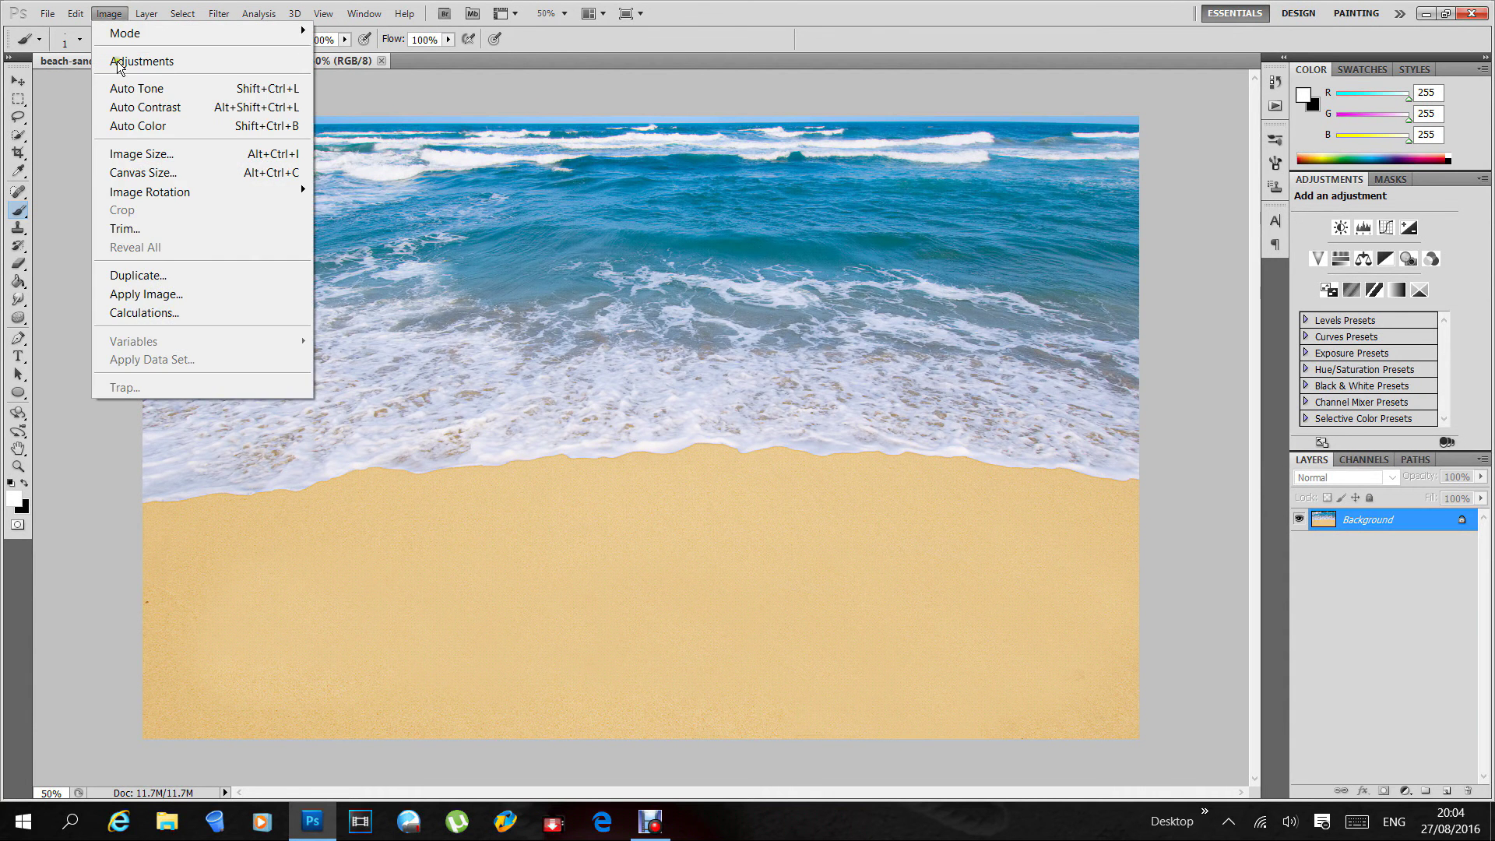
click(130, 154)
click(575, 237)
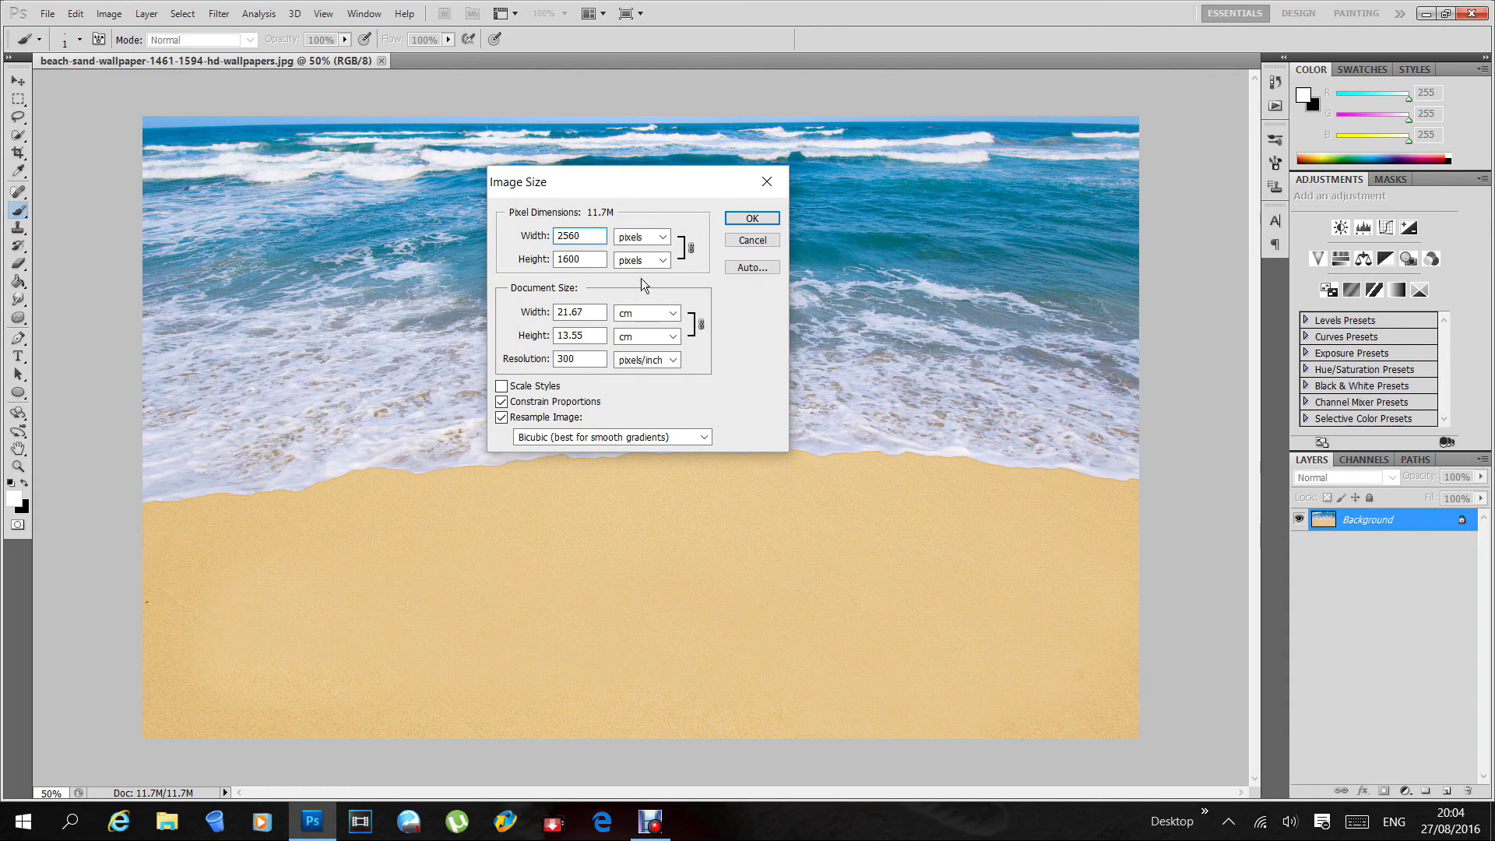
click(752, 219)
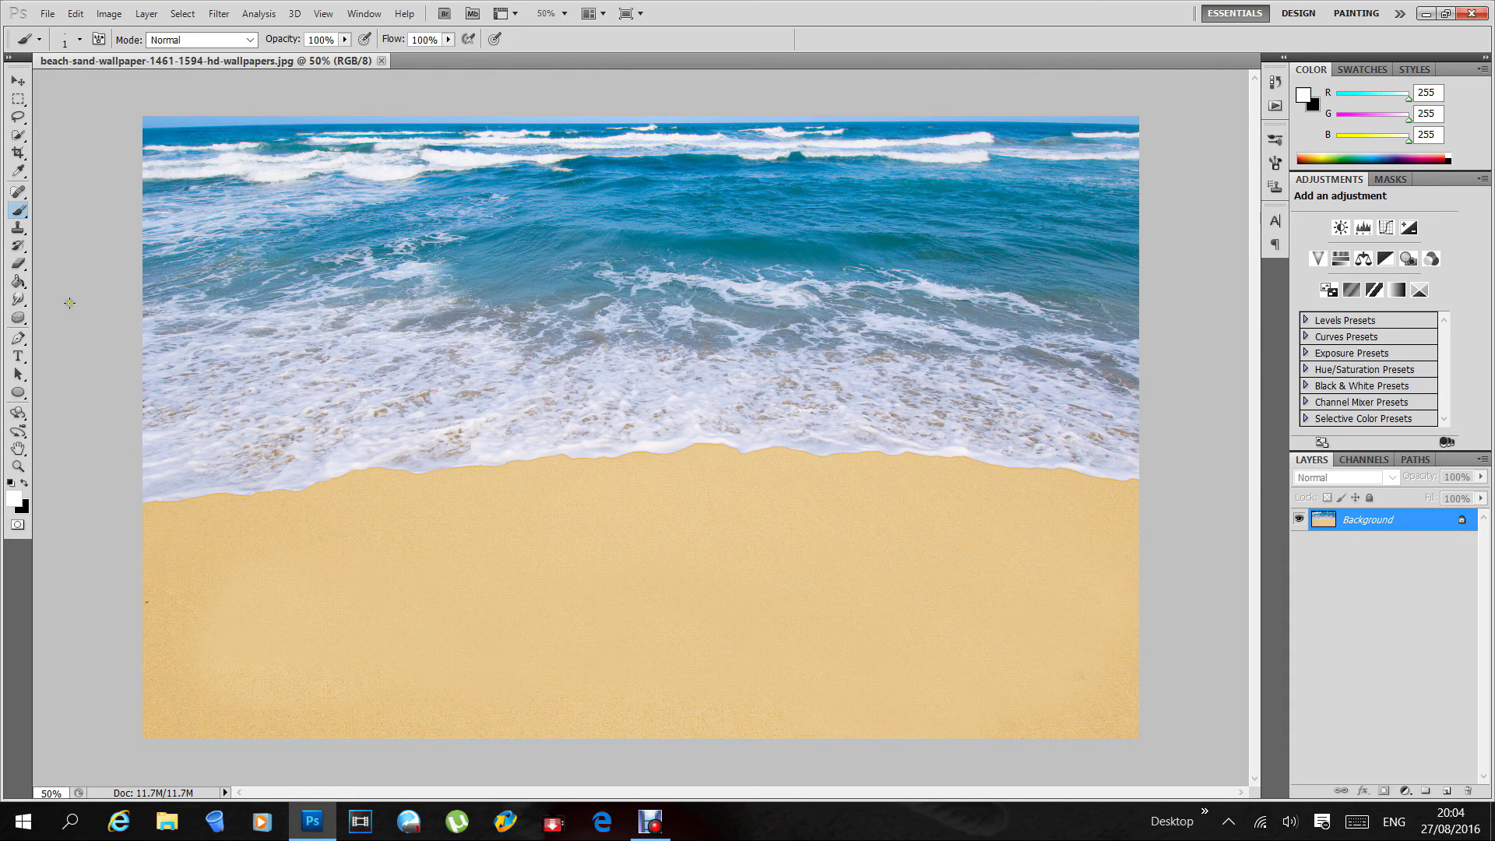
Step: Start a 72 pt Freestyle Script text layer with Crisp anti-aliasing on the sand
click(17, 360)
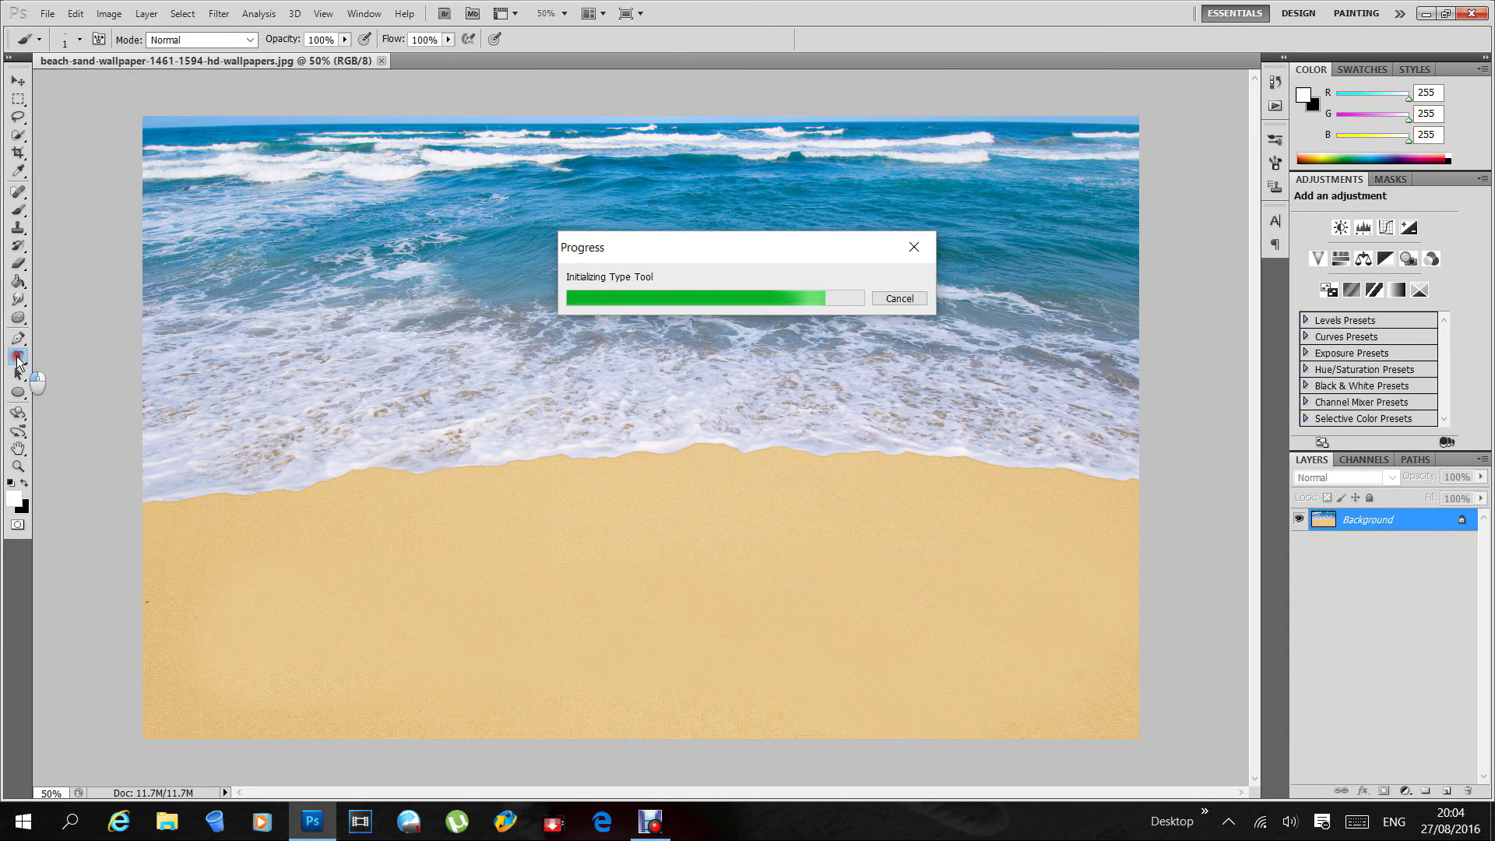
click(201, 39)
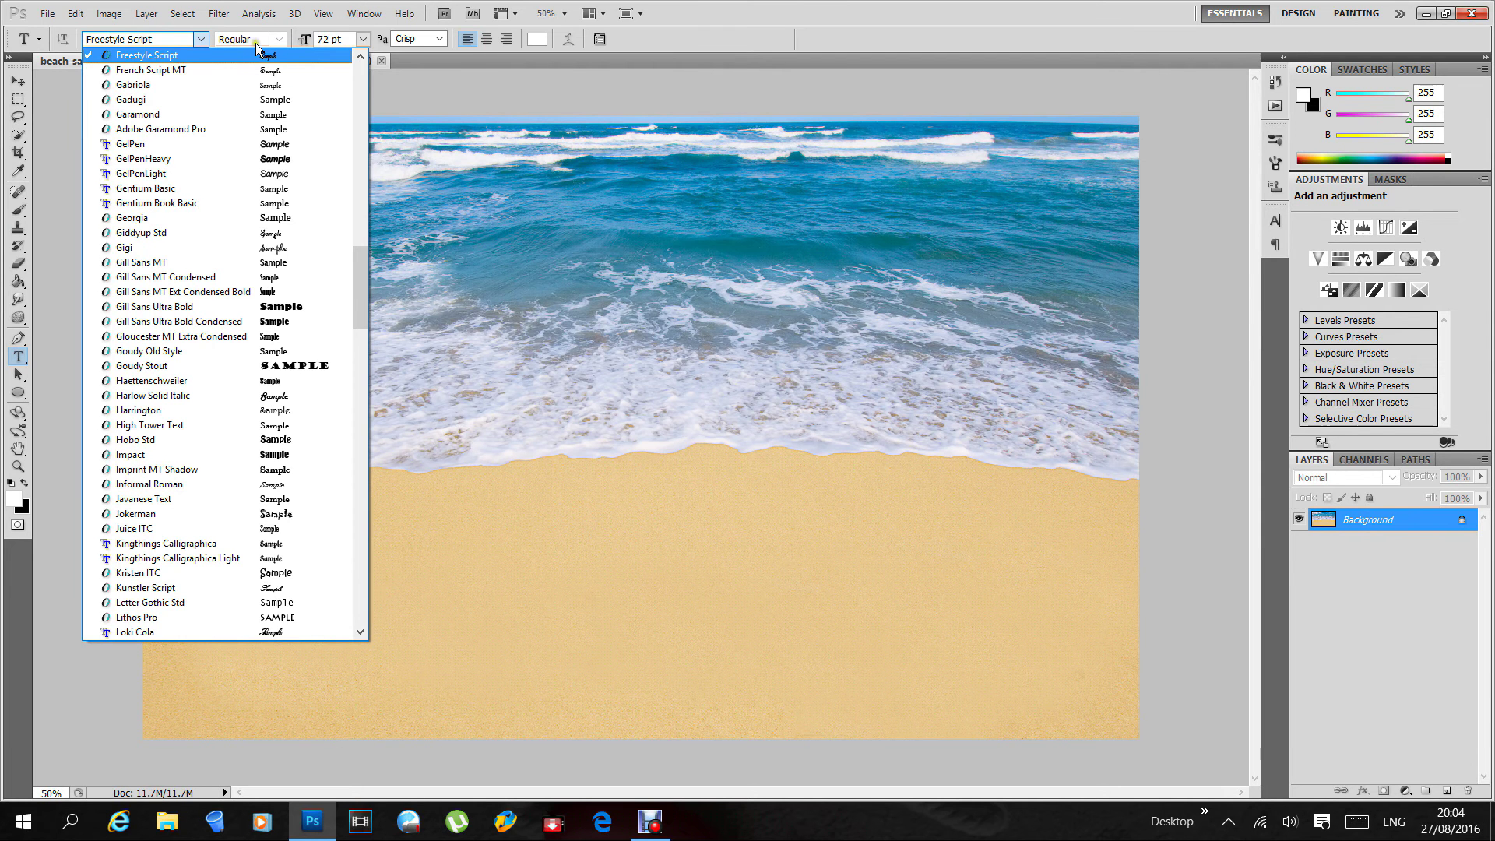
click(208, 56)
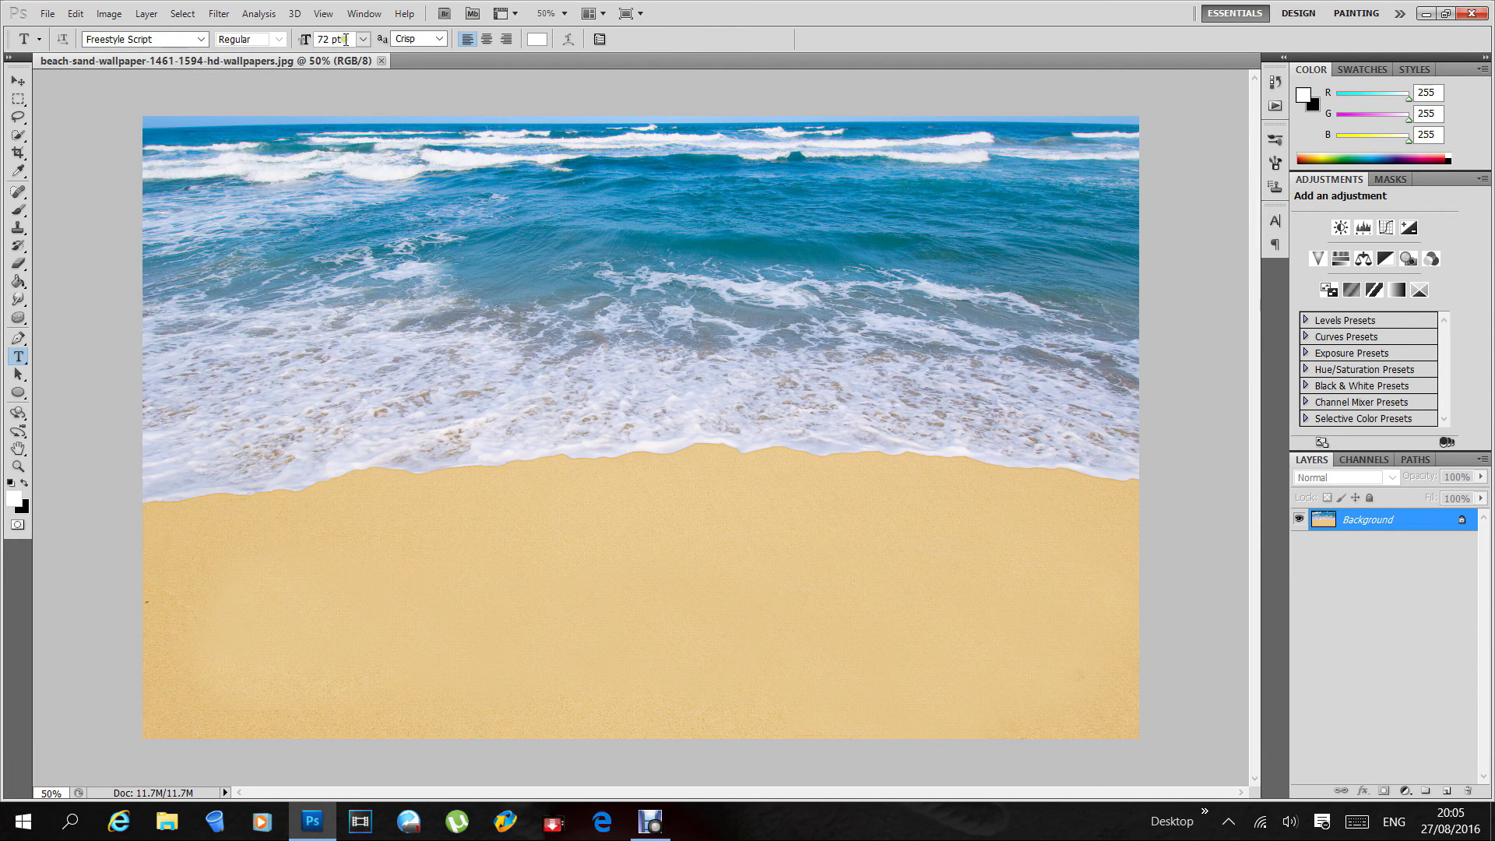
click(405, 40)
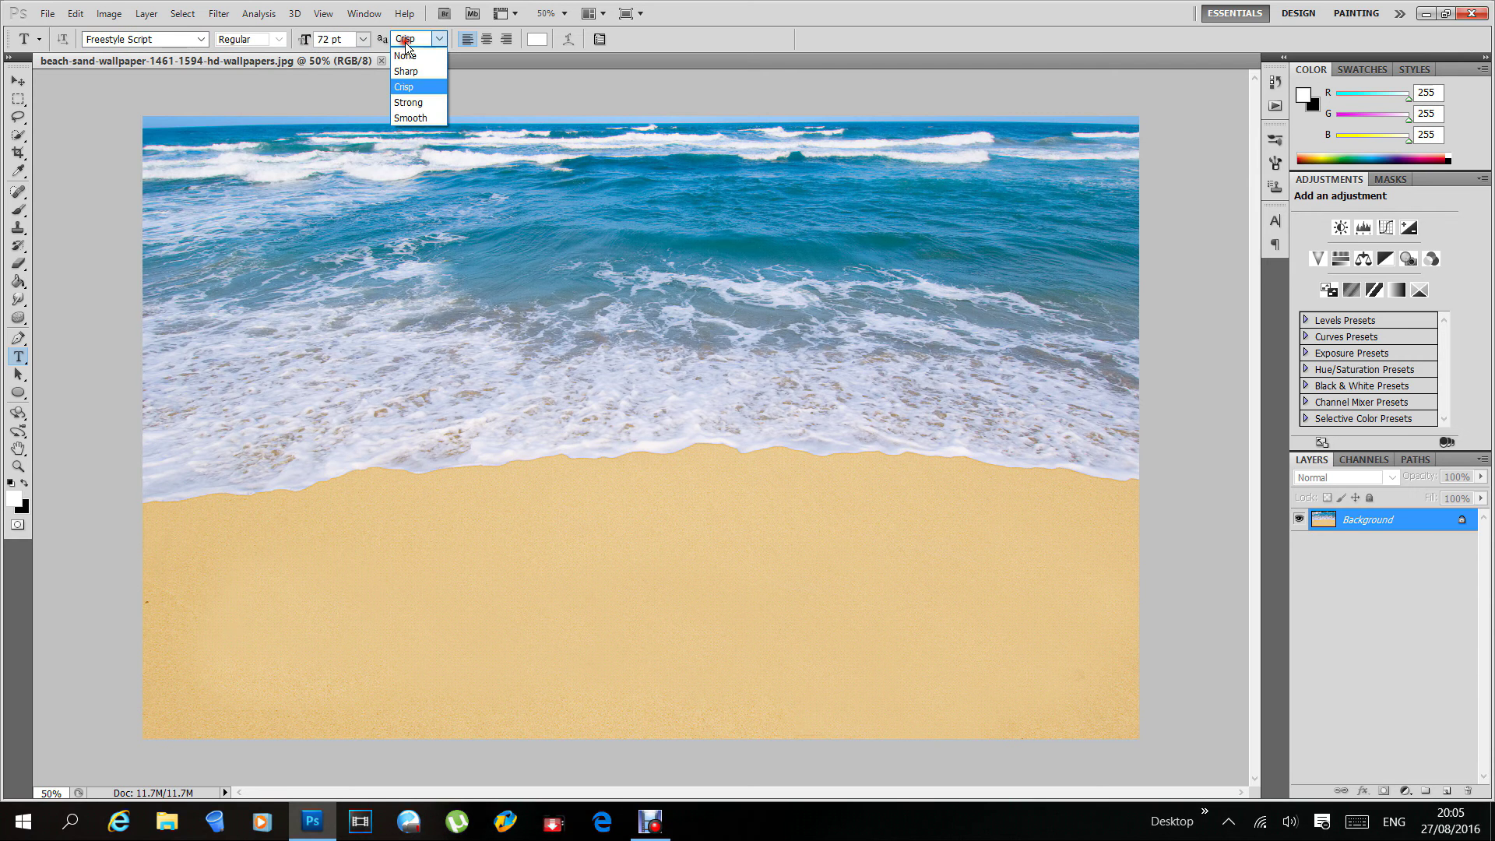
click(397, 87)
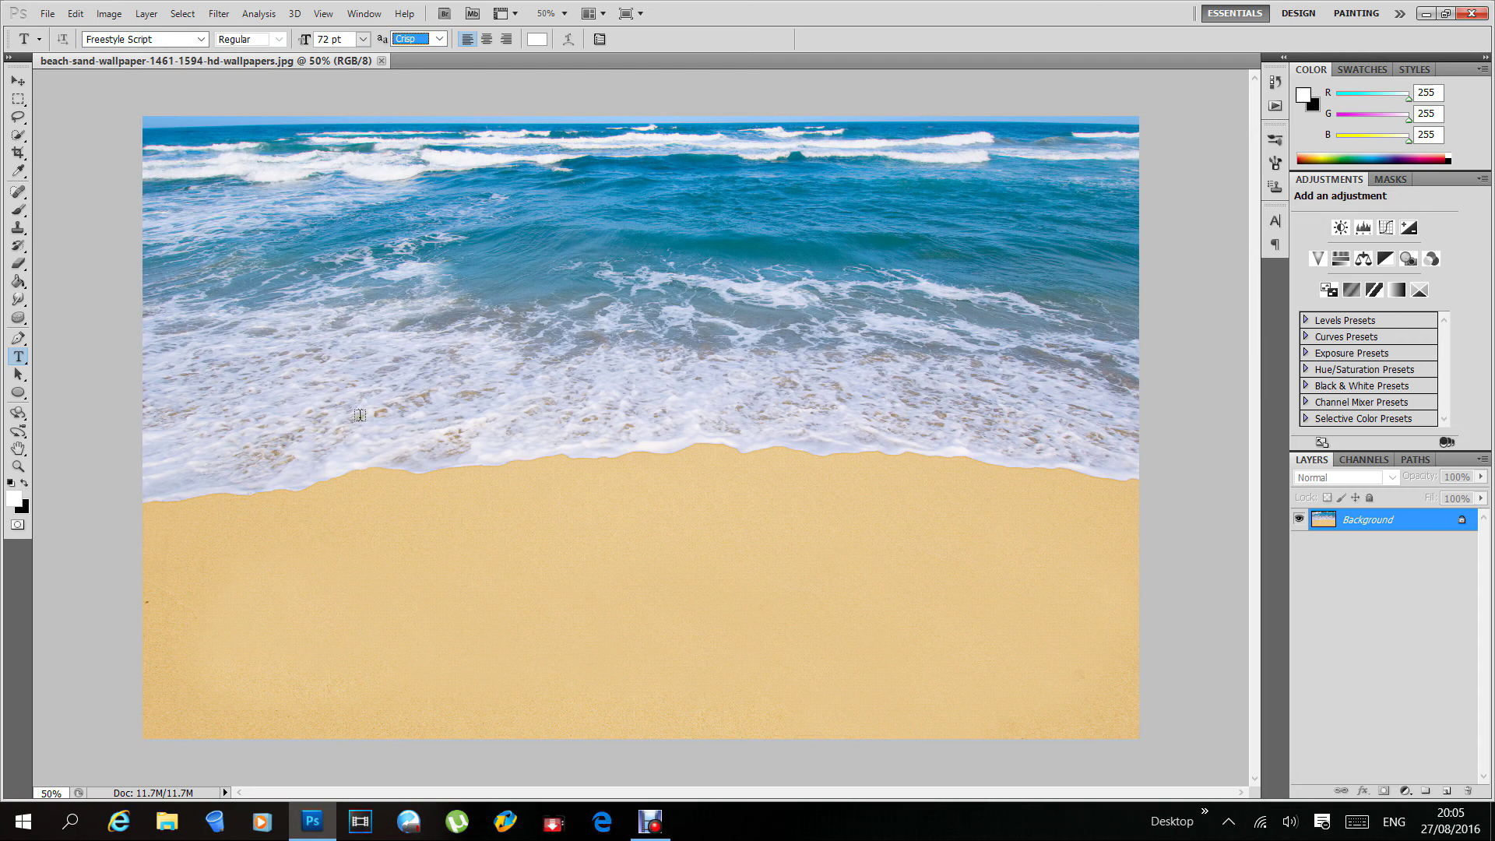
click(470, 605)
Step: Type 'HELLO WORLD' on the sand, move it left and lower, and commit it
click(10, 483)
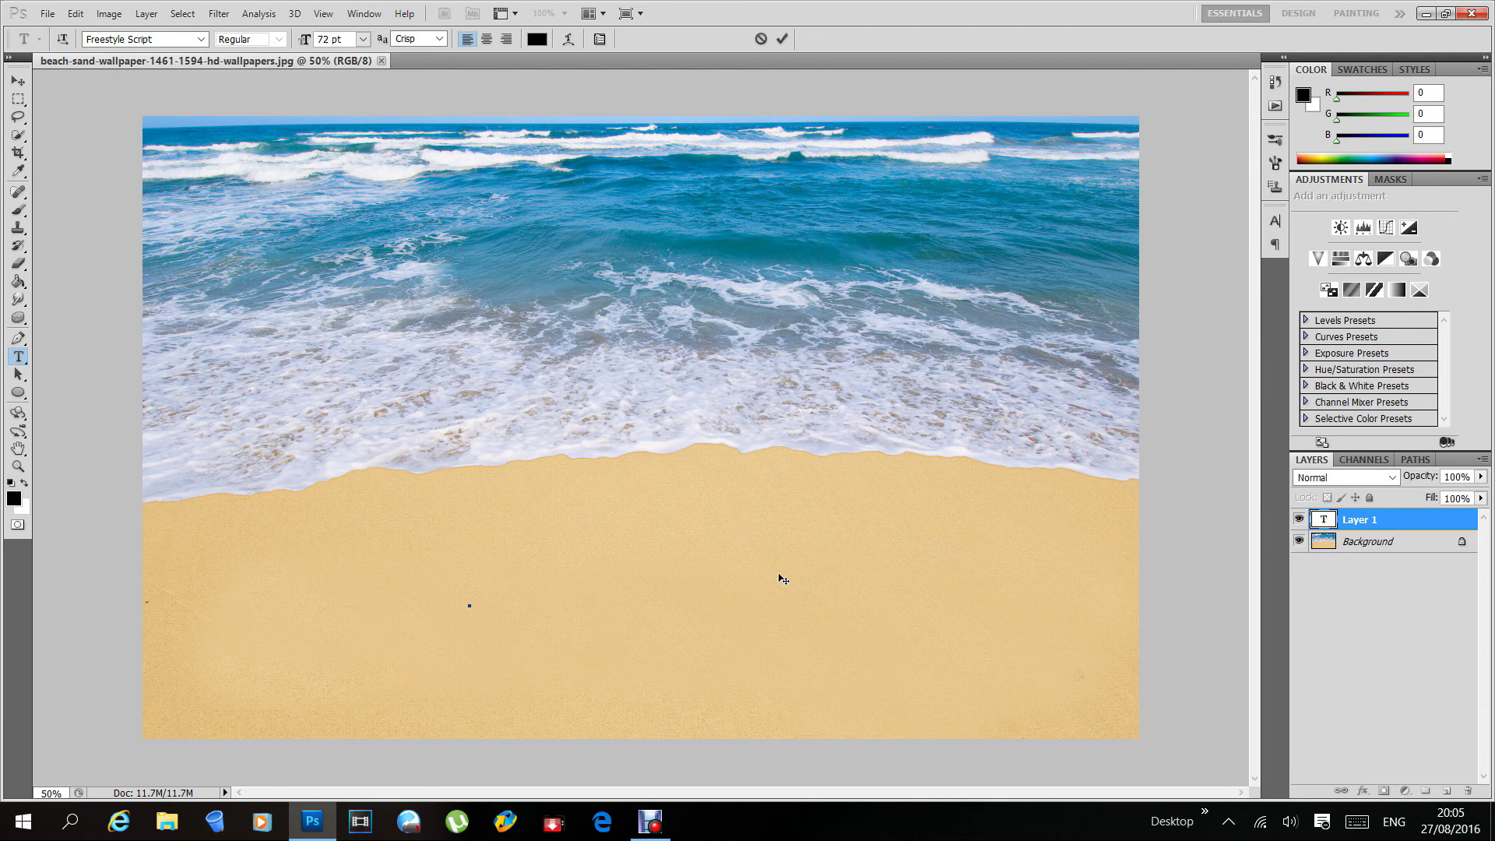
text(HELLO)
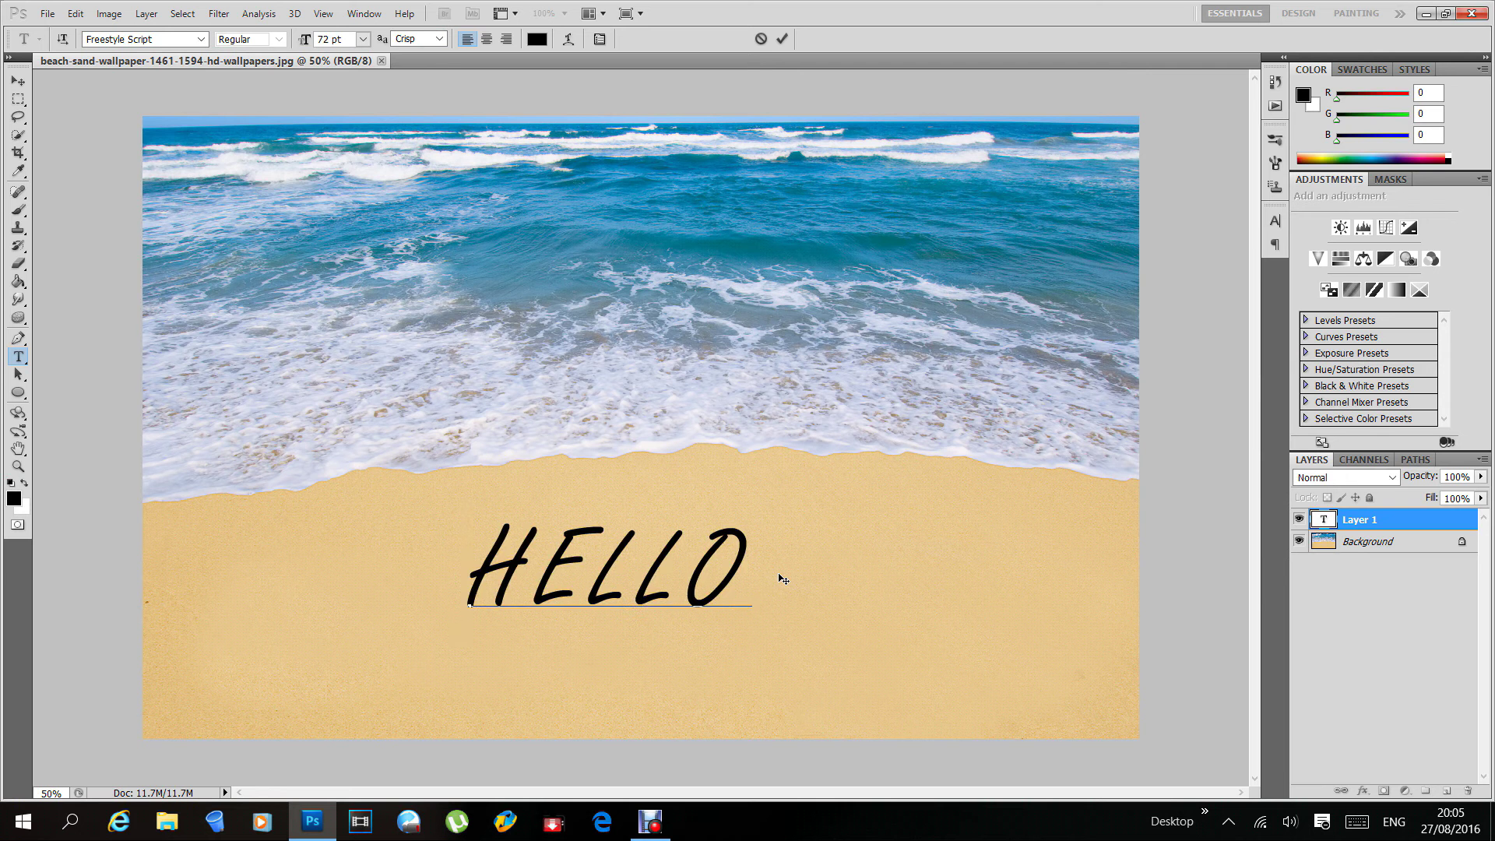
text( WORLD)
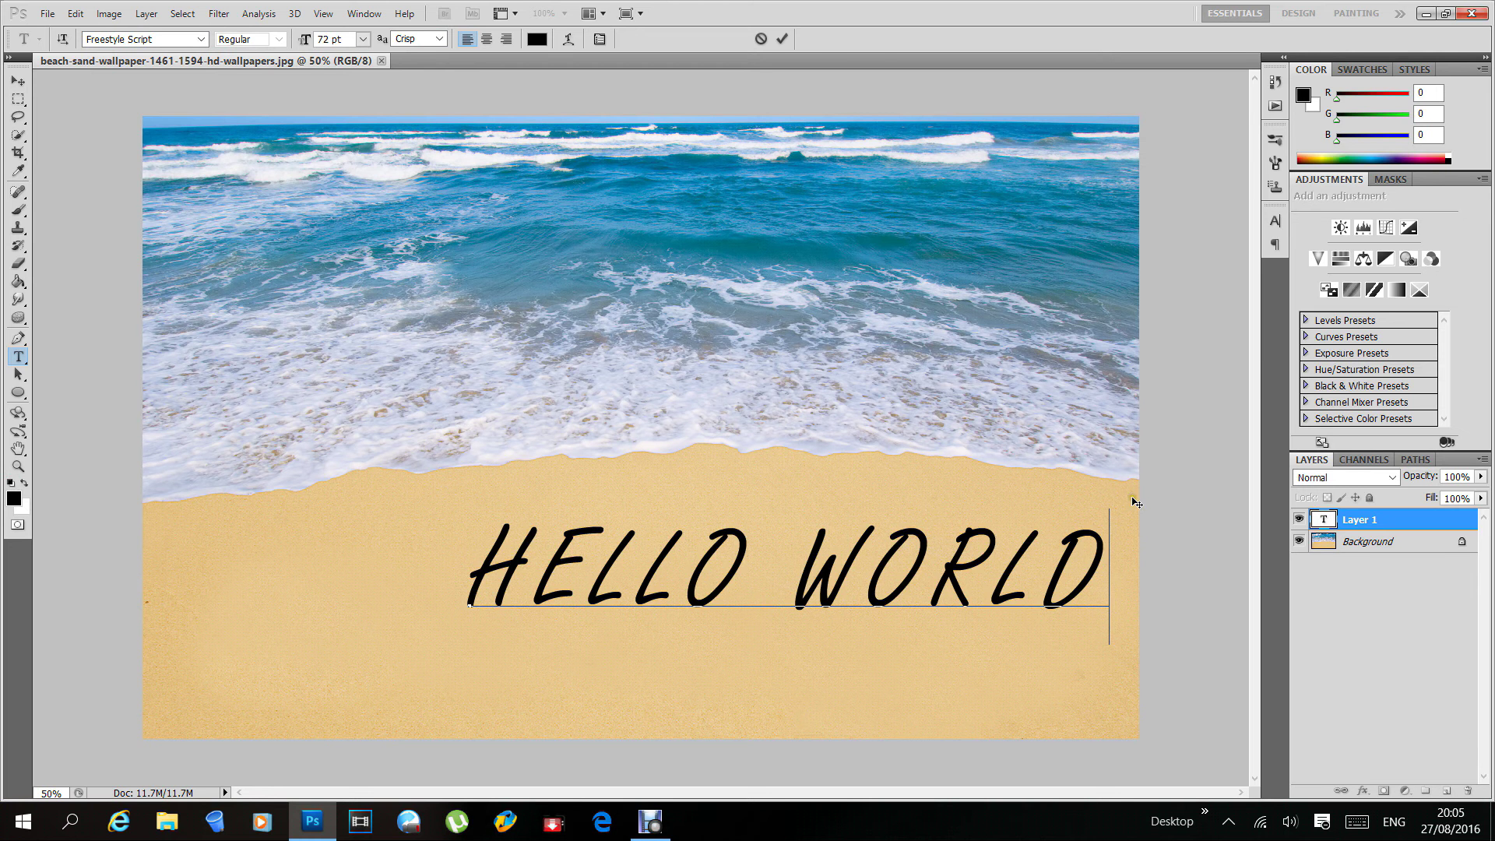
drag(1133, 501, 977, 520)
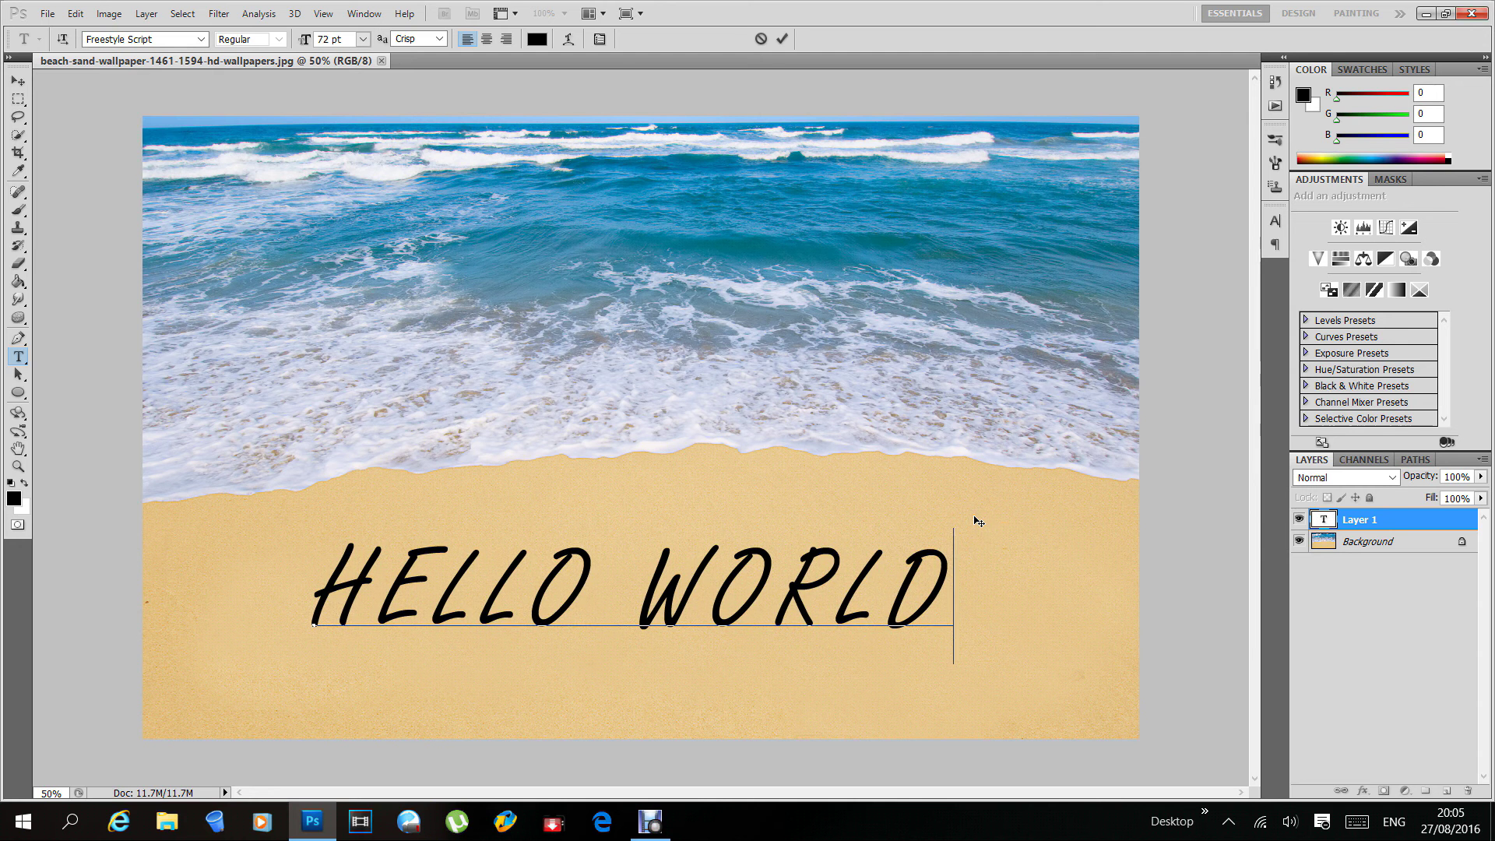
click(781, 39)
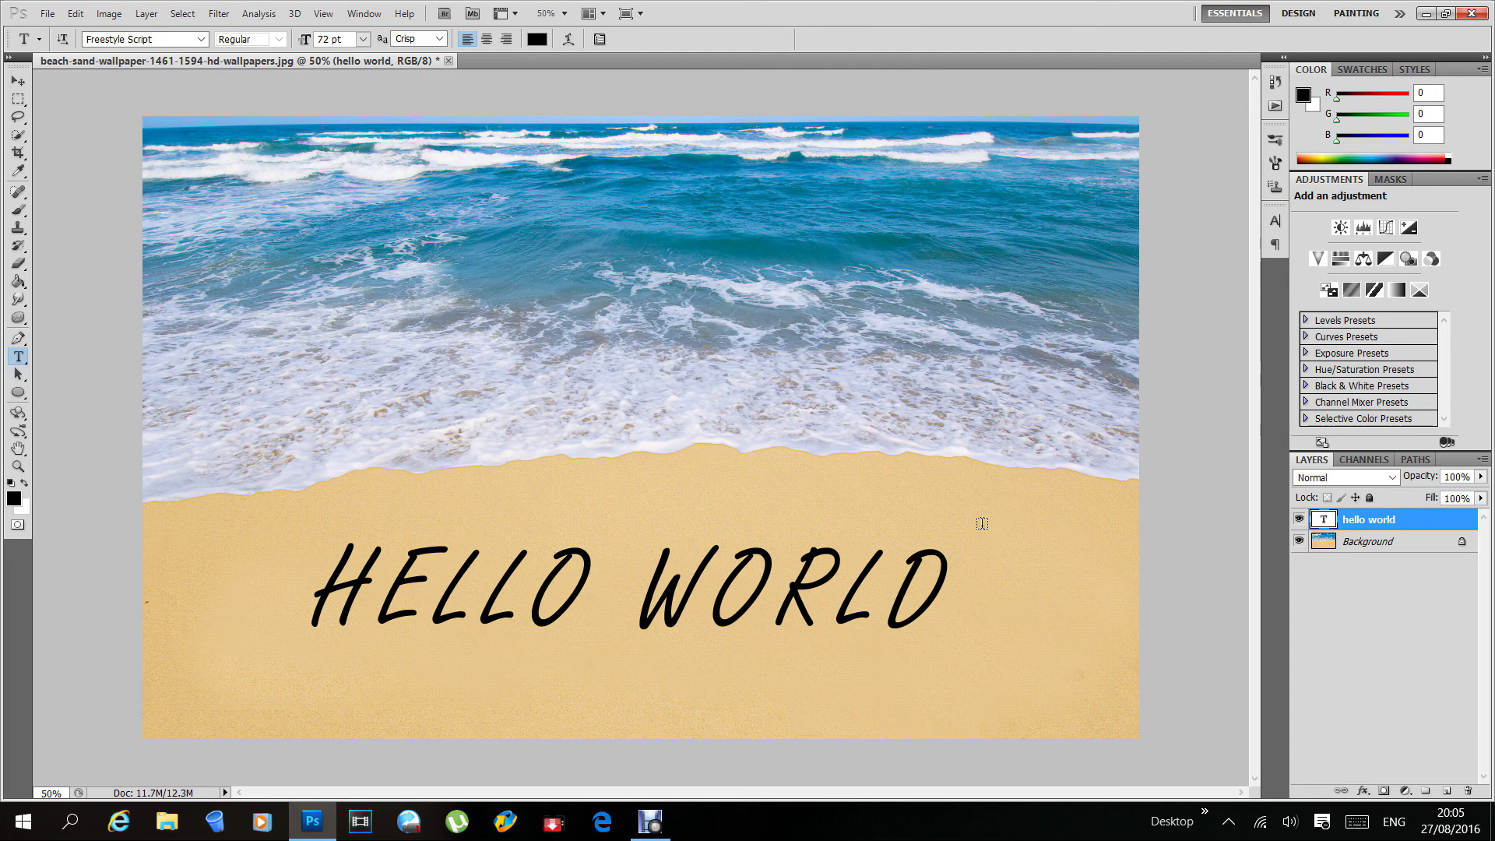
Step: Rasterize the hello world type layer into pixels
right_click(1436, 521)
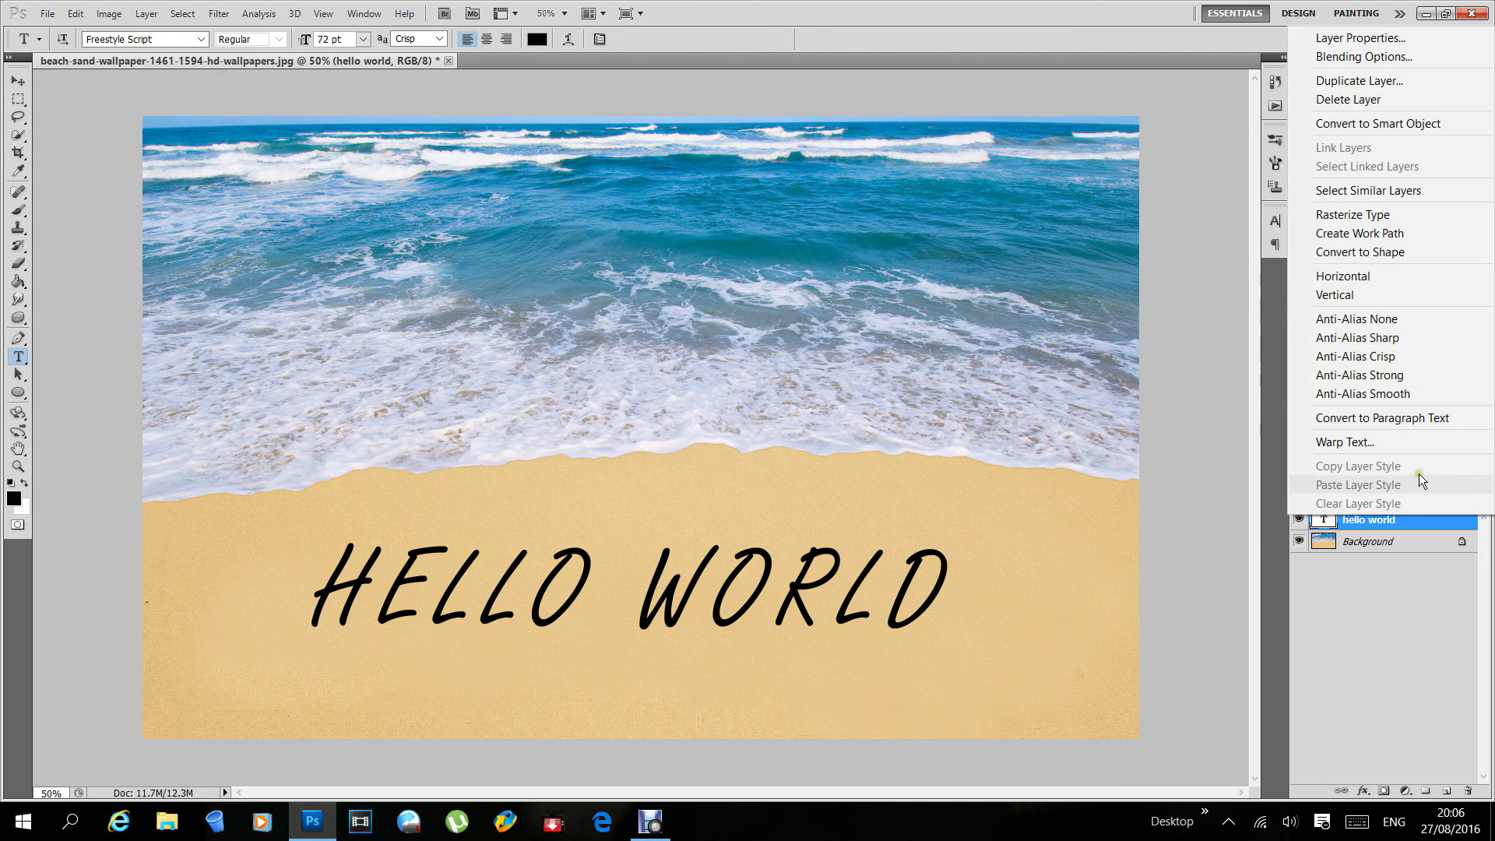
click(1385, 211)
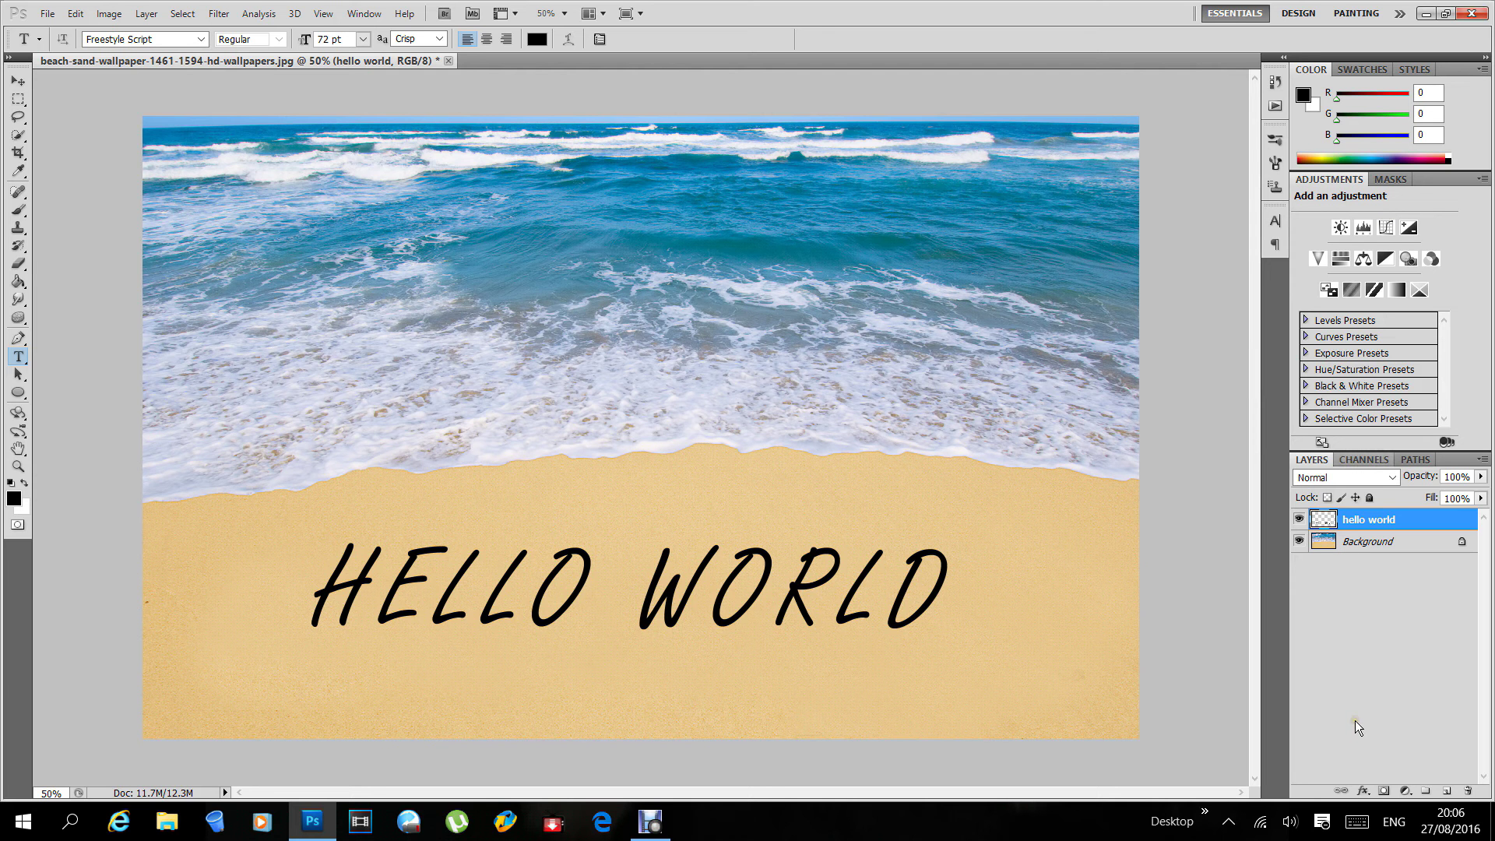
Step: Add Bevel and Emboss with Pillow Emboss style, Chisel Hard technique and 130% depth
click(1361, 792)
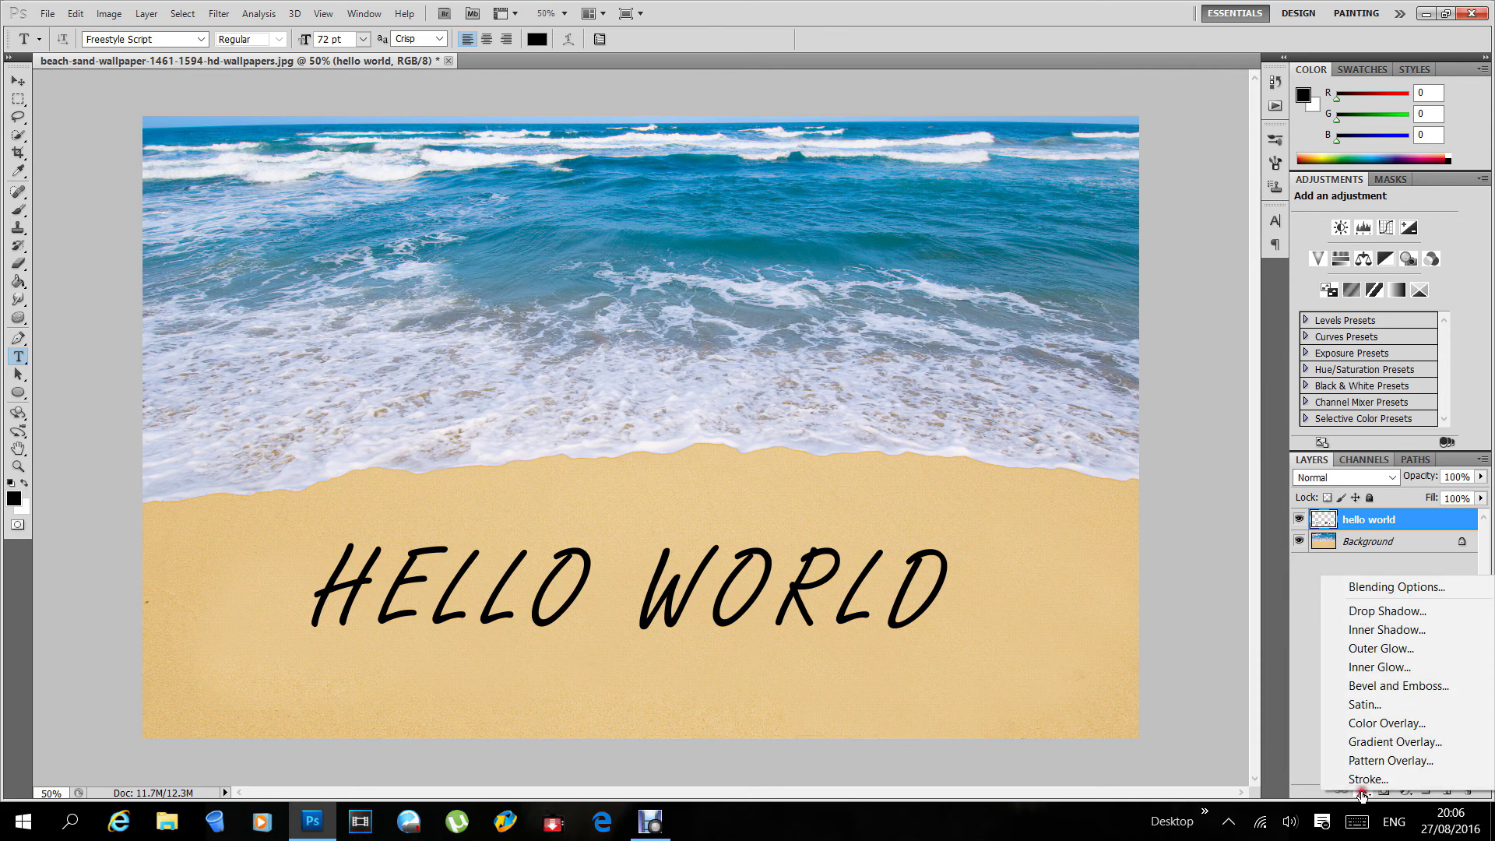
click(1381, 685)
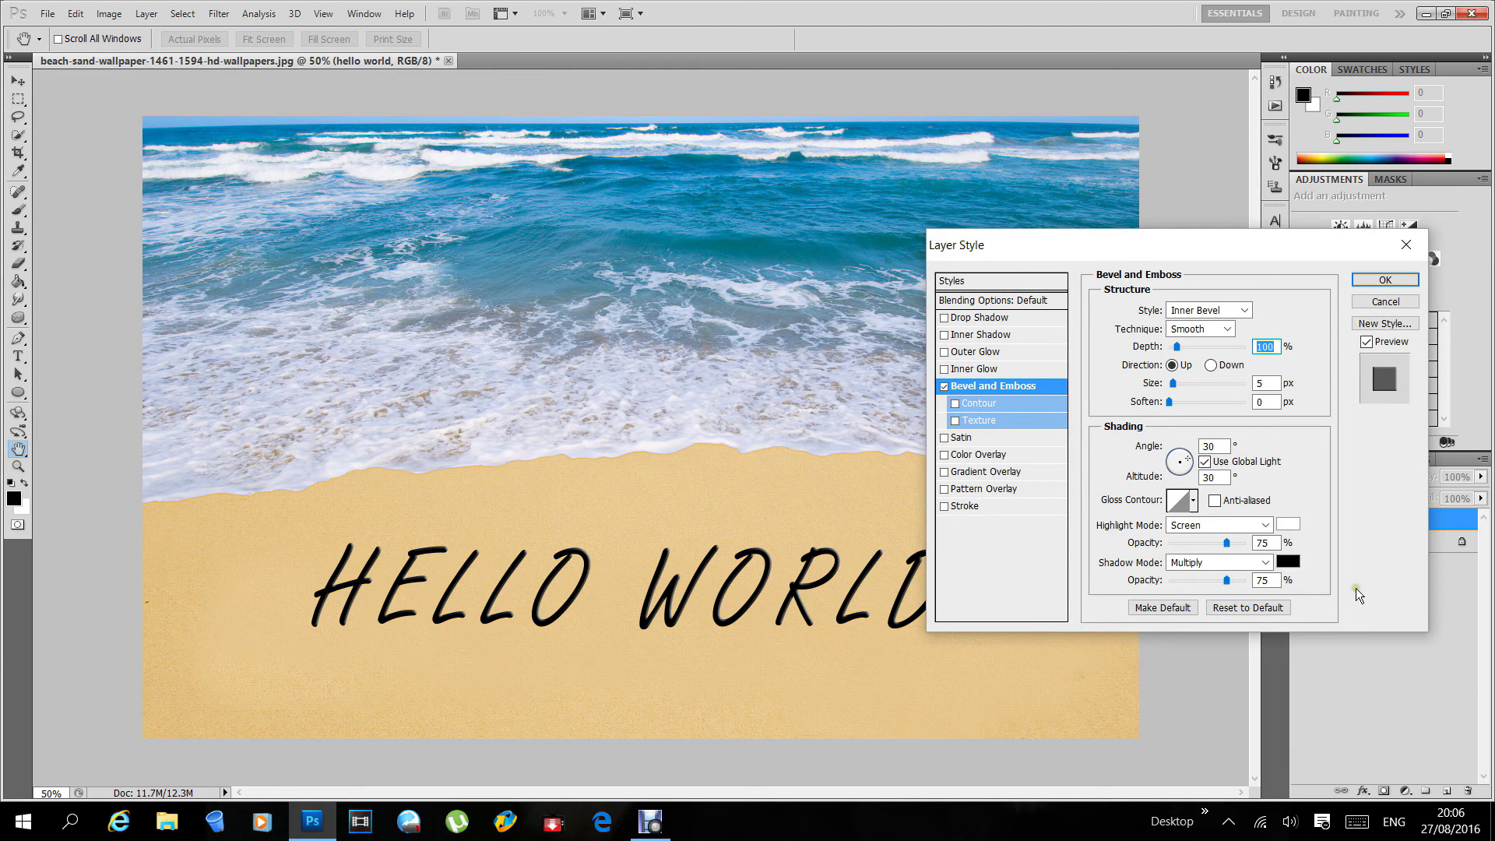
click(1244, 312)
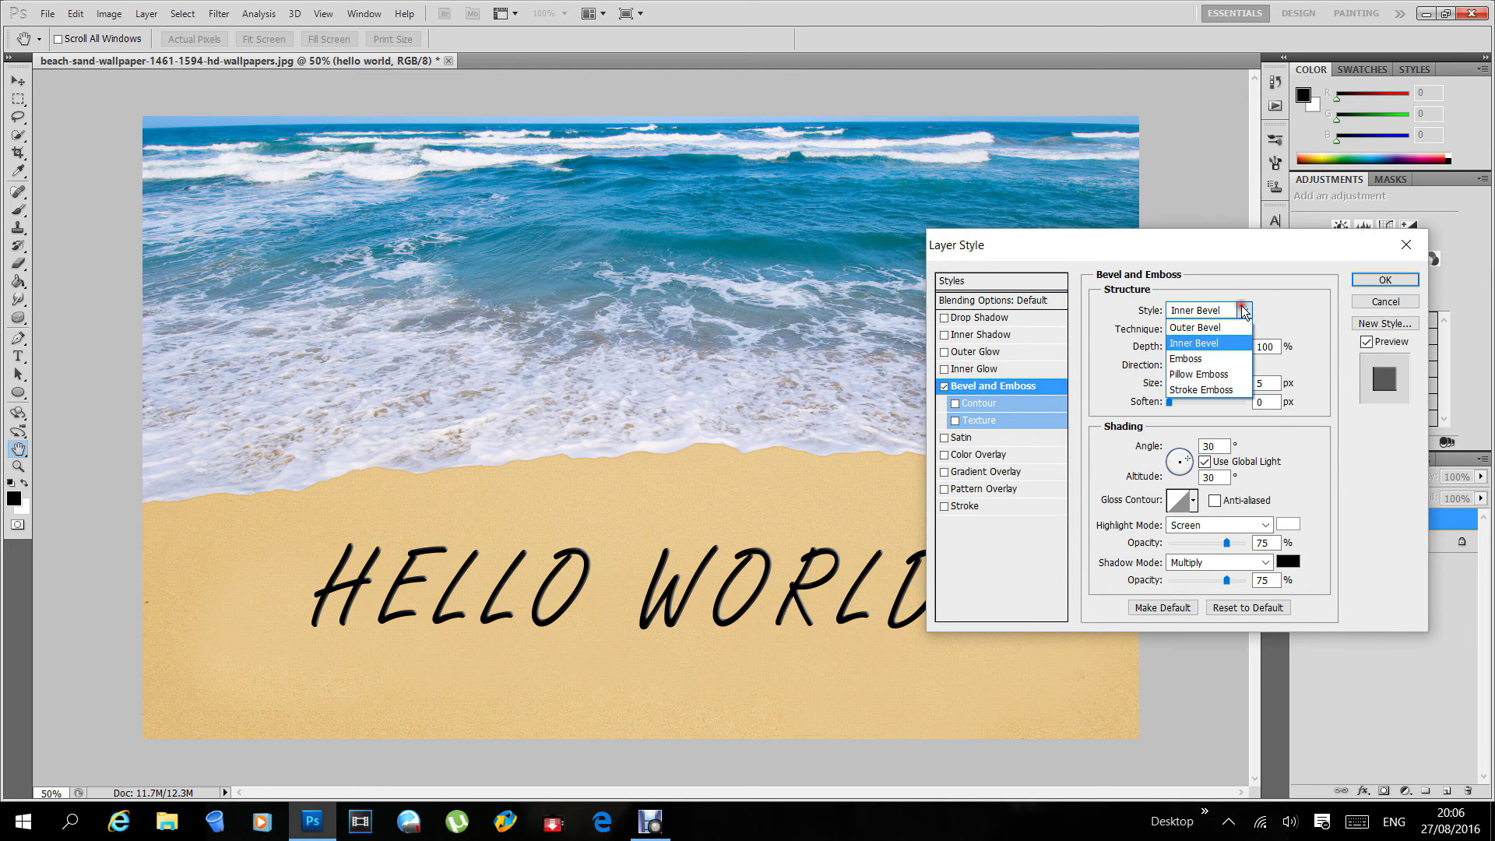
click(1210, 377)
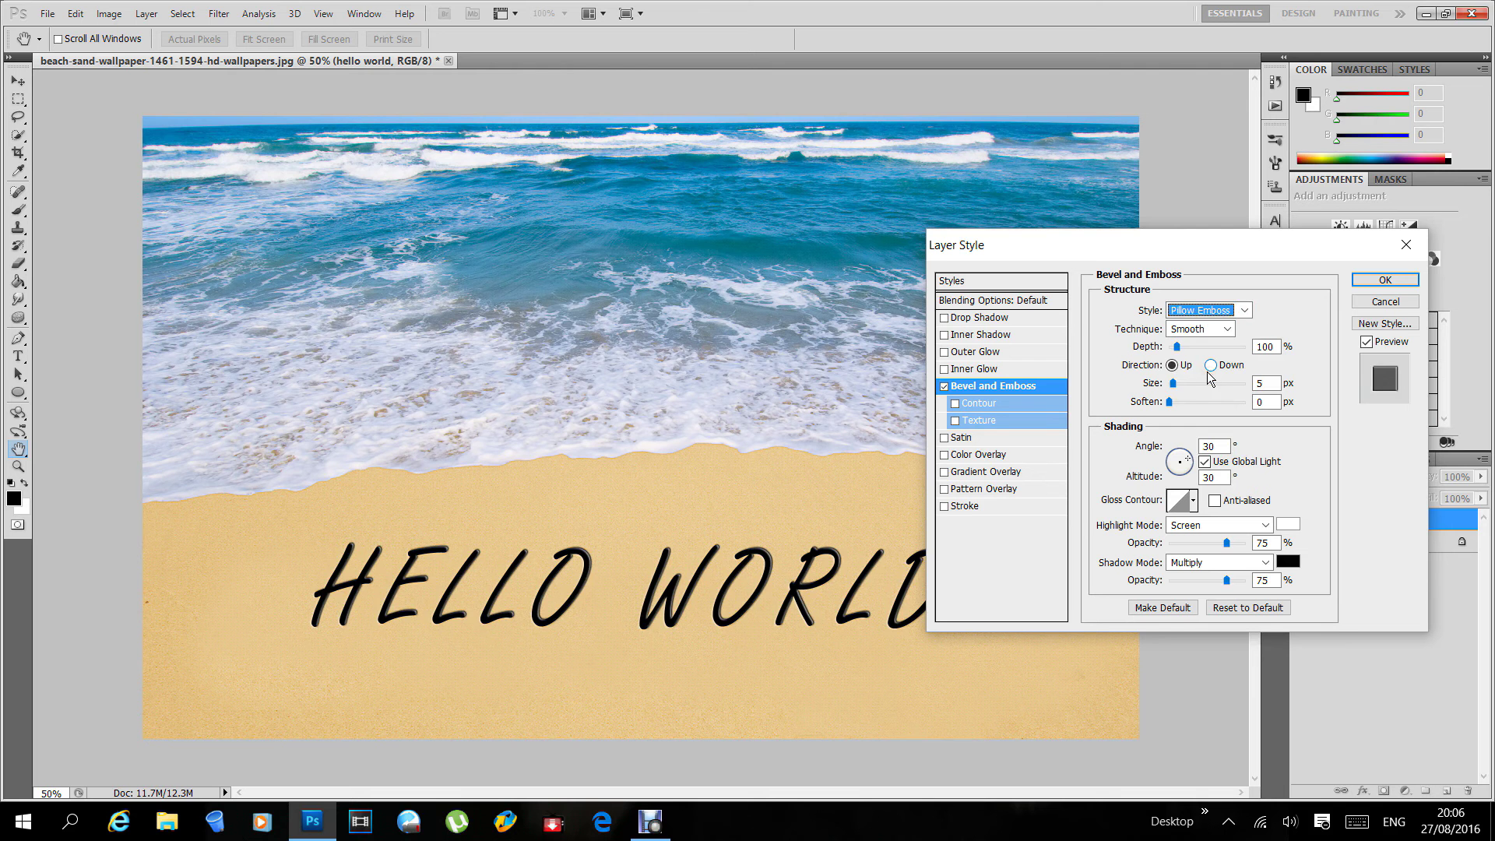
click(1225, 330)
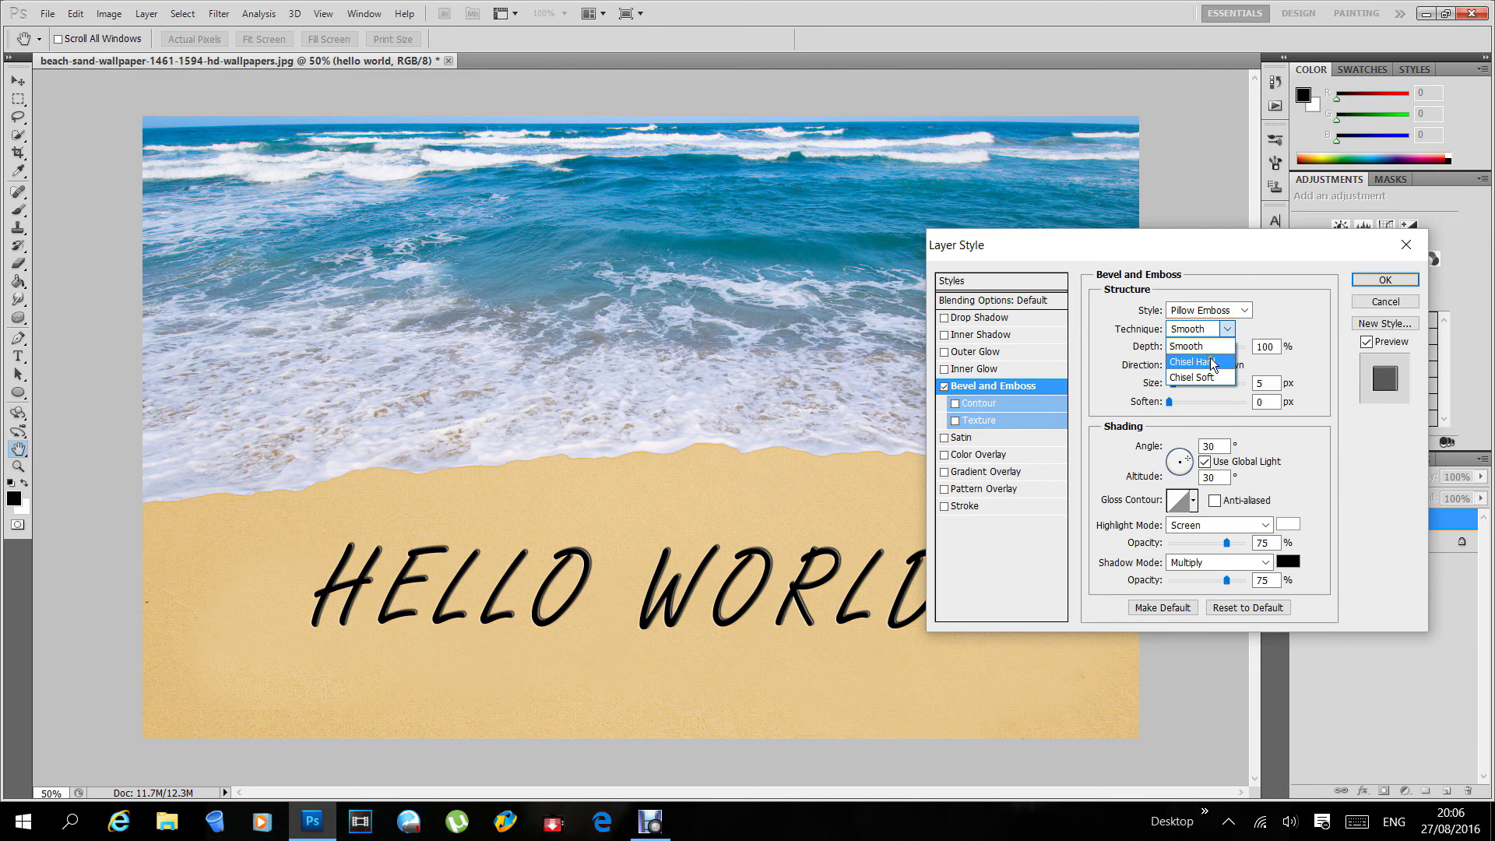
click(1212, 362)
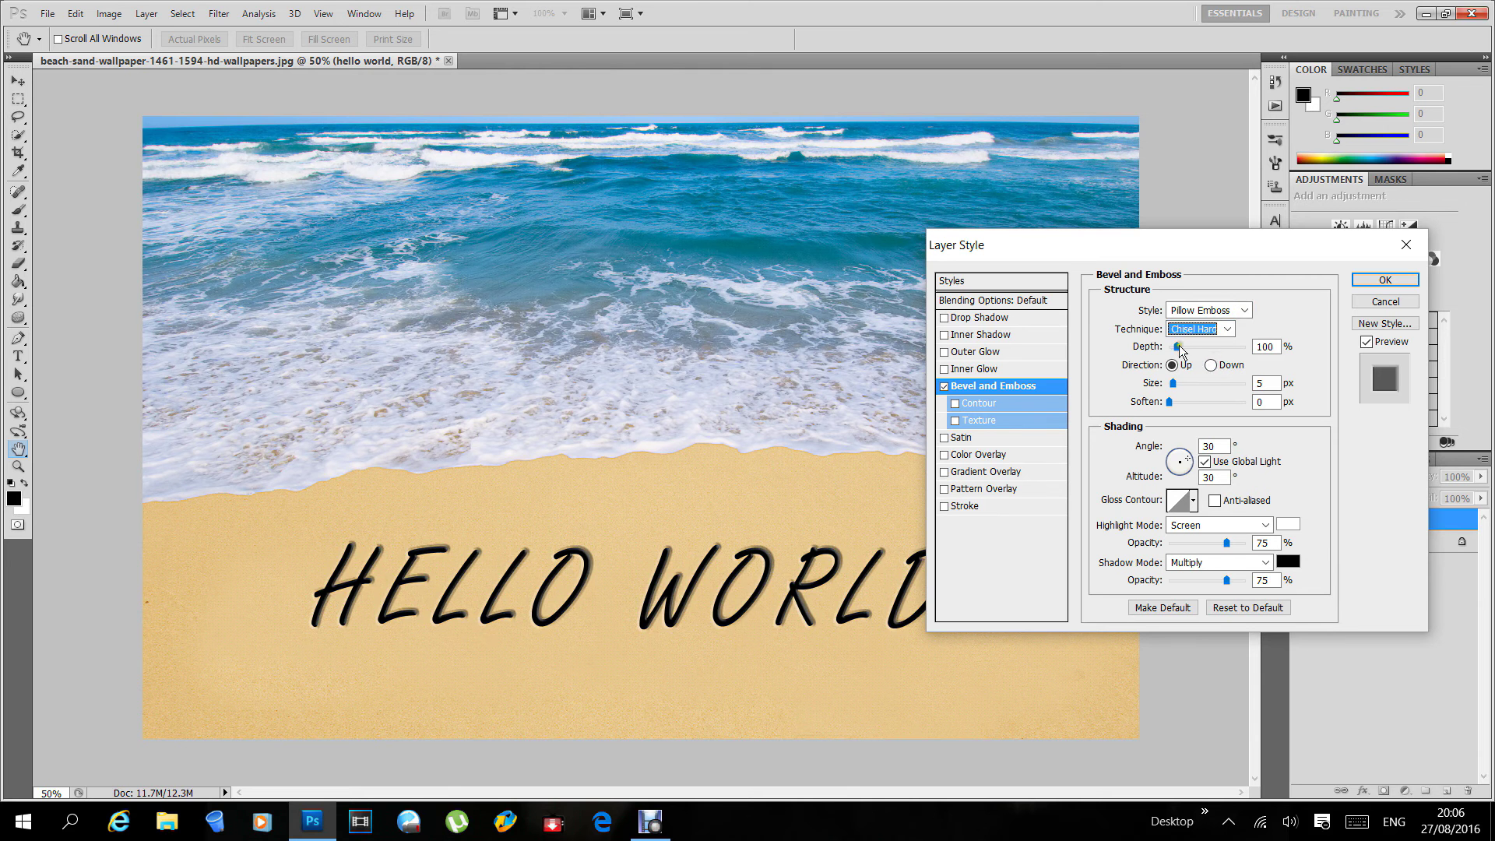
mouse_move(1176, 347)
mouse_down()
mouse_move(1208, 348)
mouse_move(1184, 348)
mouse_up()
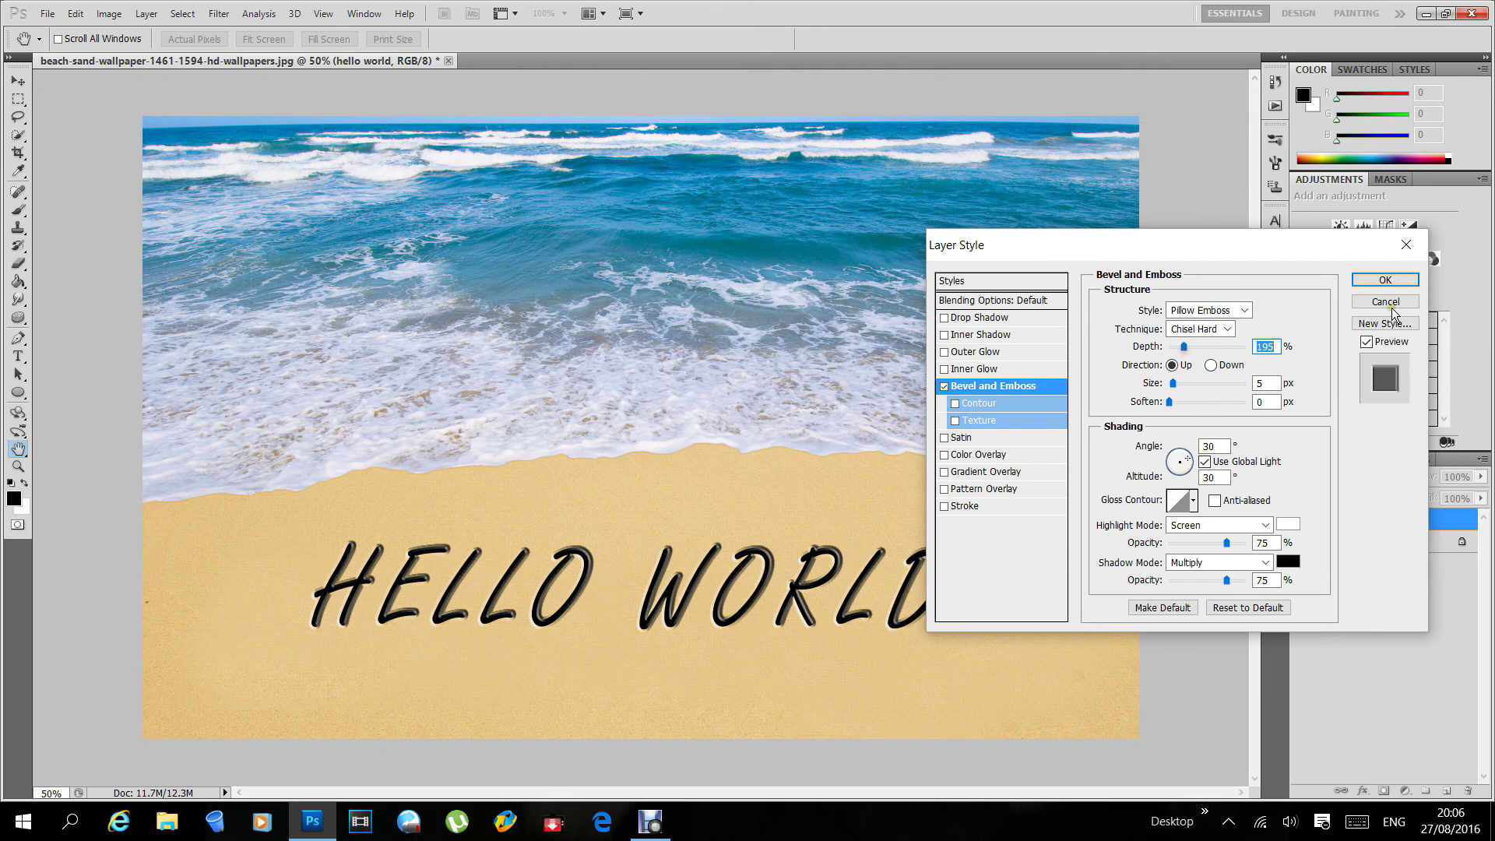
text(130)
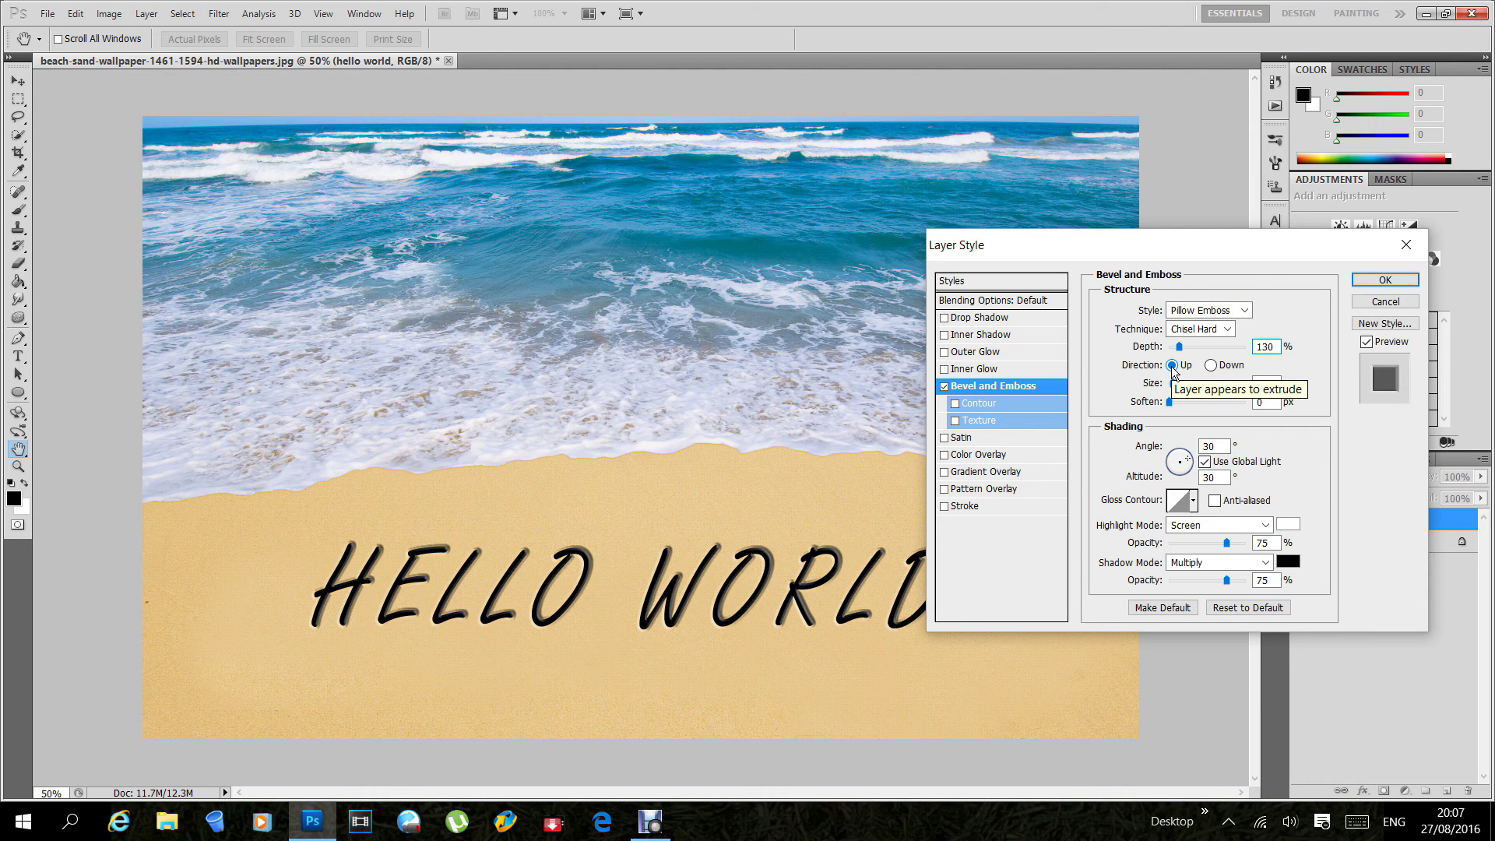
Step: Make the HELLO WORLD bevel 25 px in size with a 4 px soften
click(1259, 383)
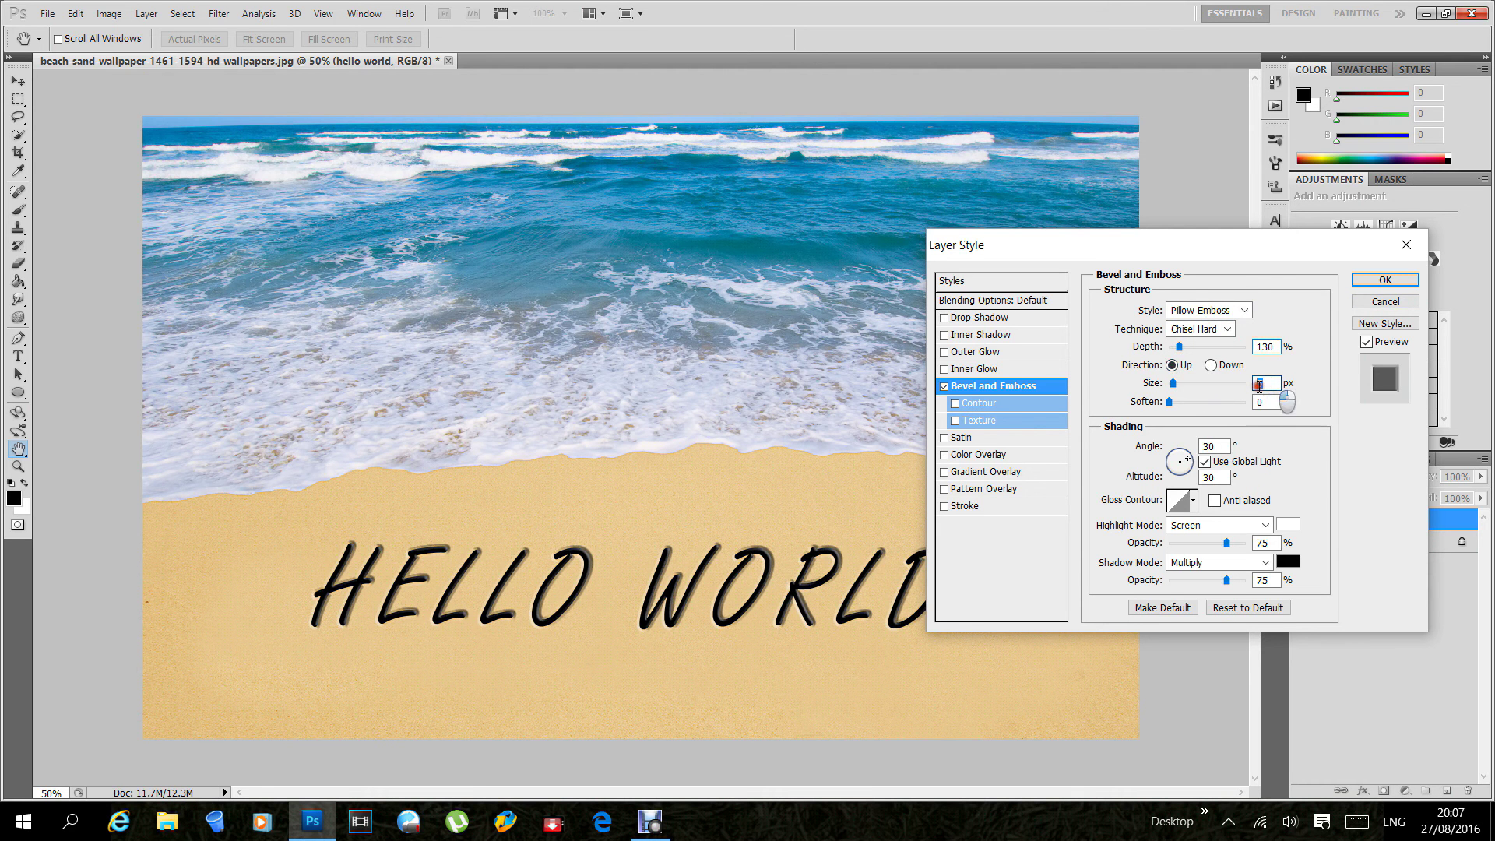
text(2)
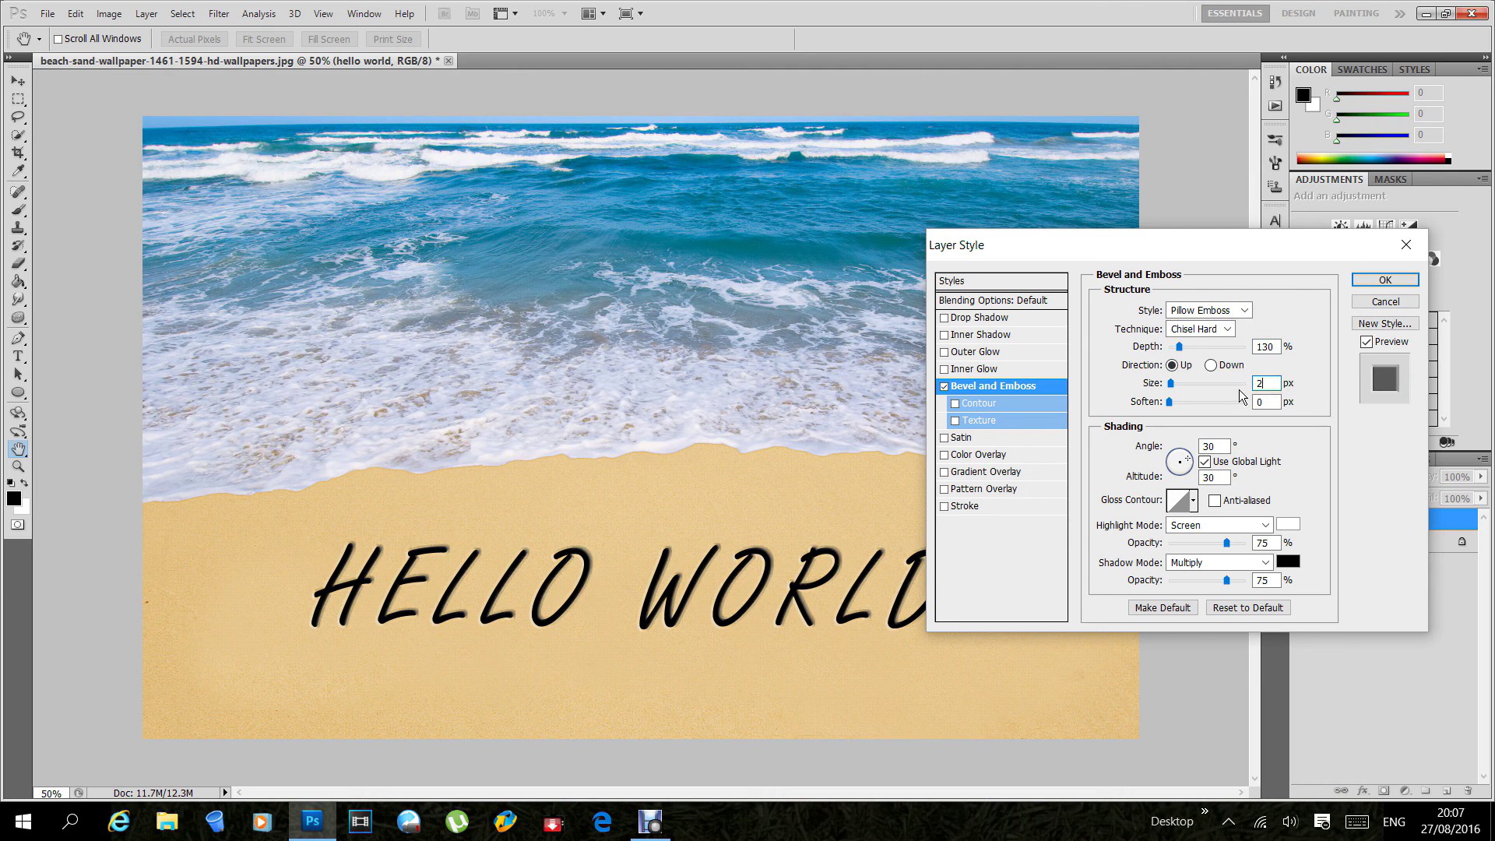
text(4)
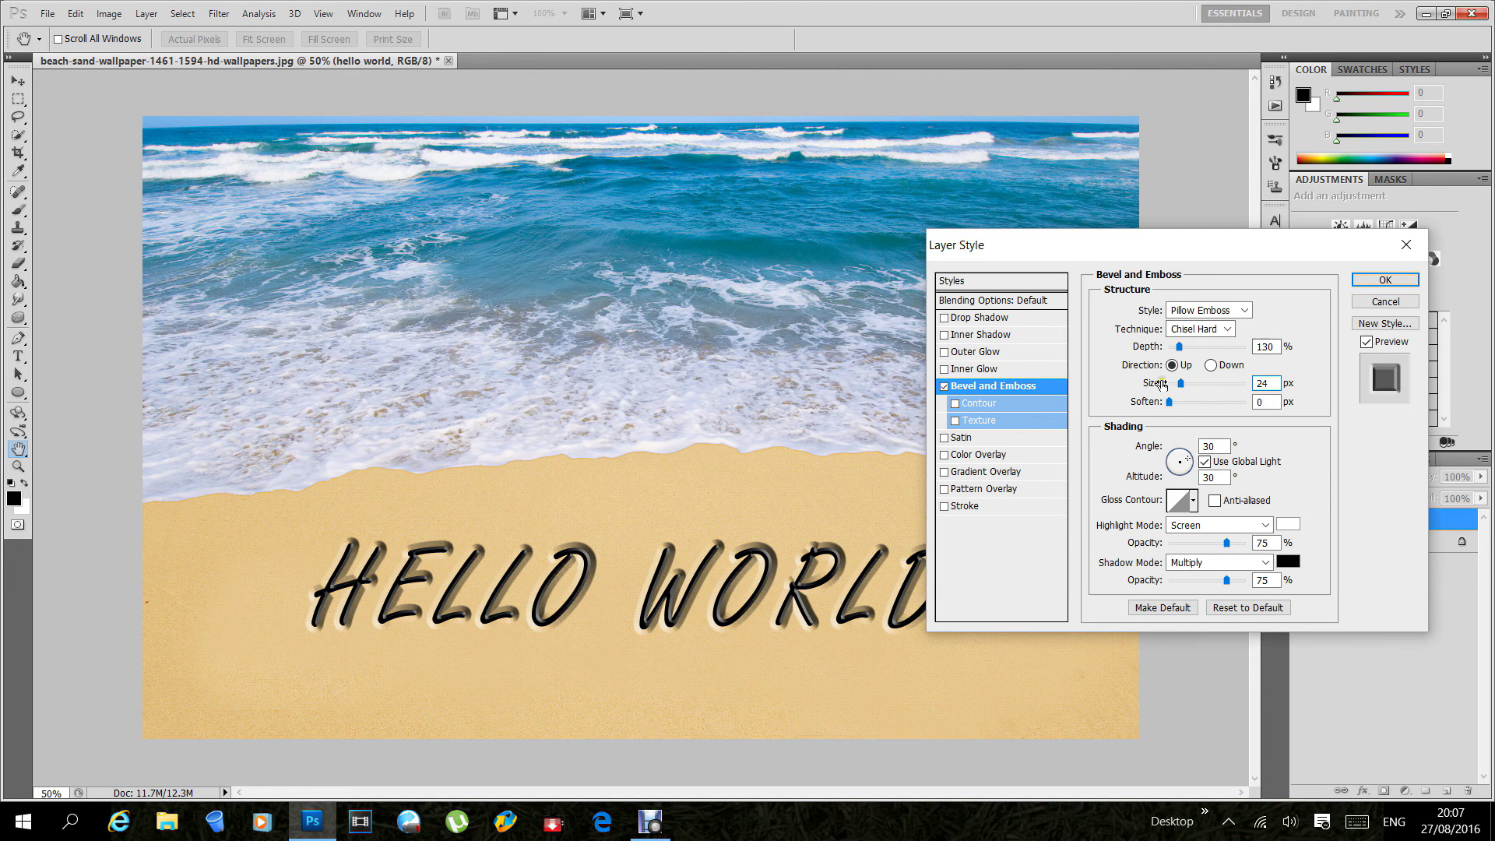
mouse_move(1181, 386)
mouse_down()
mouse_move(1203, 387)
mouse_move(1178, 385)
mouse_up()
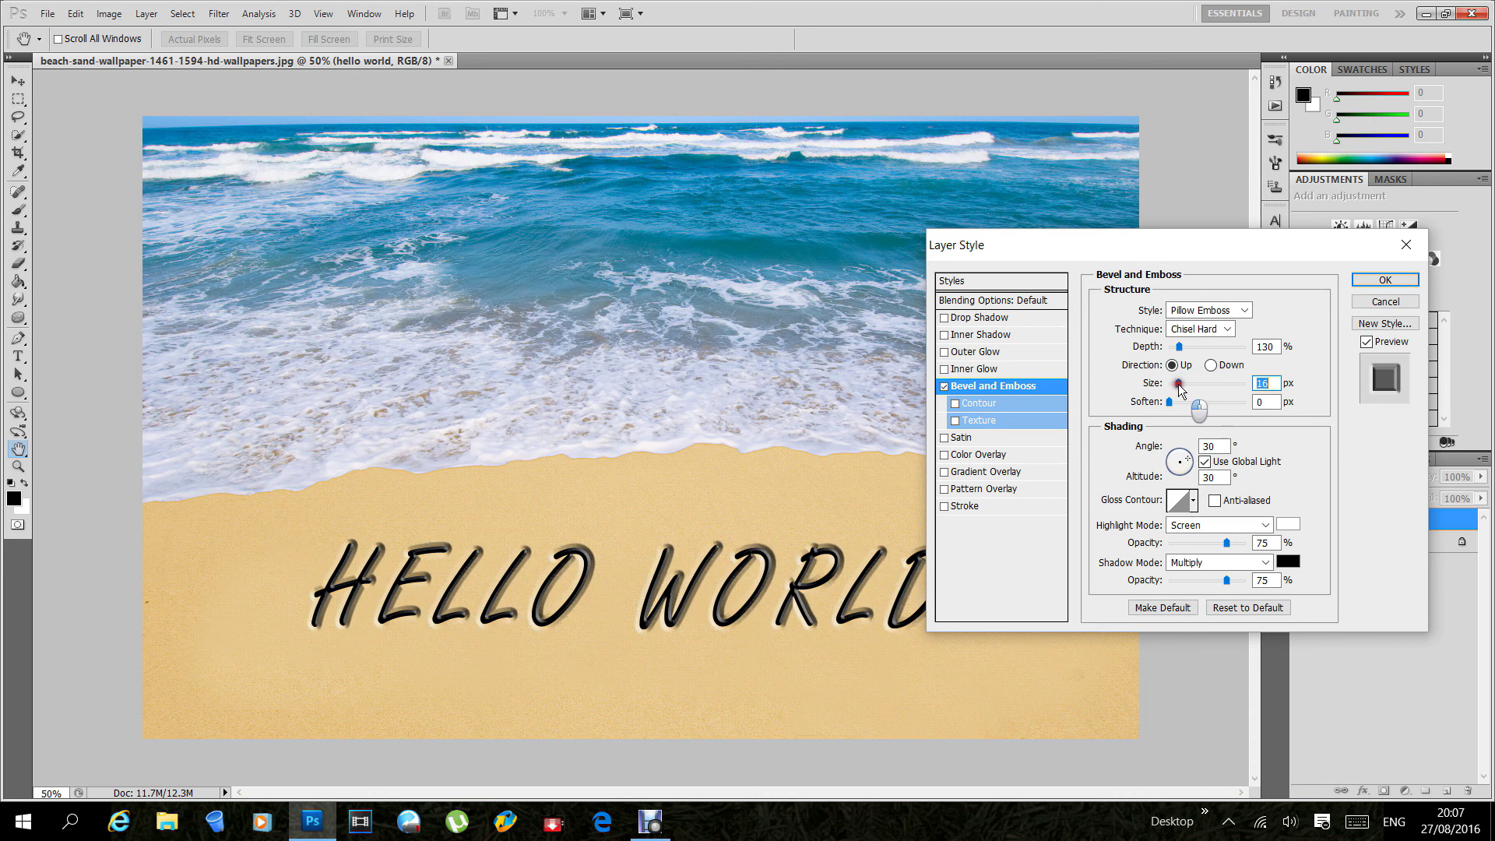
click(1262, 402)
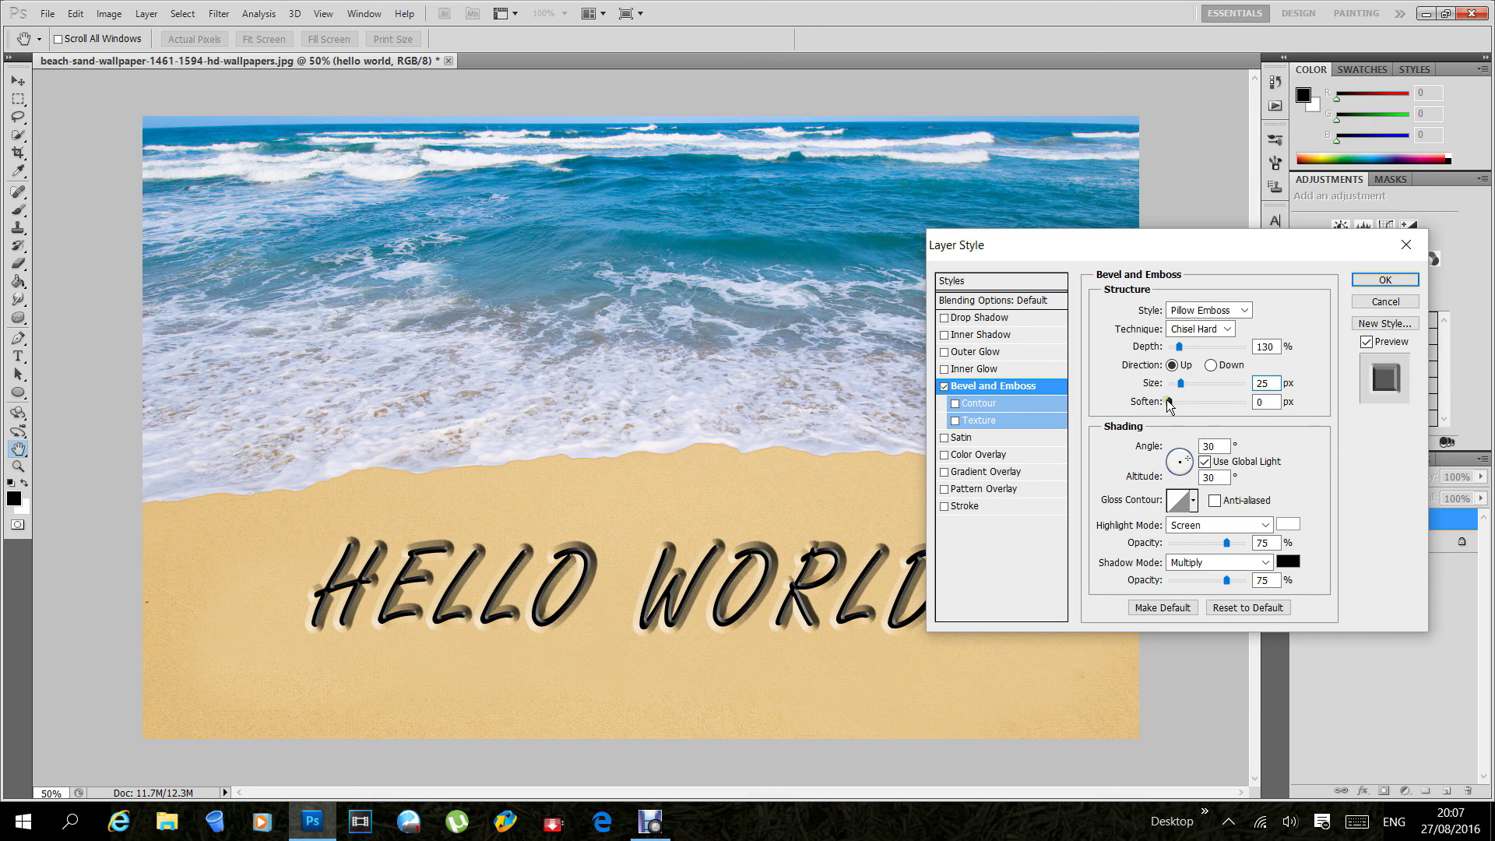
mouse_move(1169, 402)
mouse_down()
mouse_move(1230, 405)
mouse_move(1205, 440)
mouse_move(1216, 431)
mouse_move(1172, 428)
mouse_move(1192, 413)
mouse_up()
text(4)
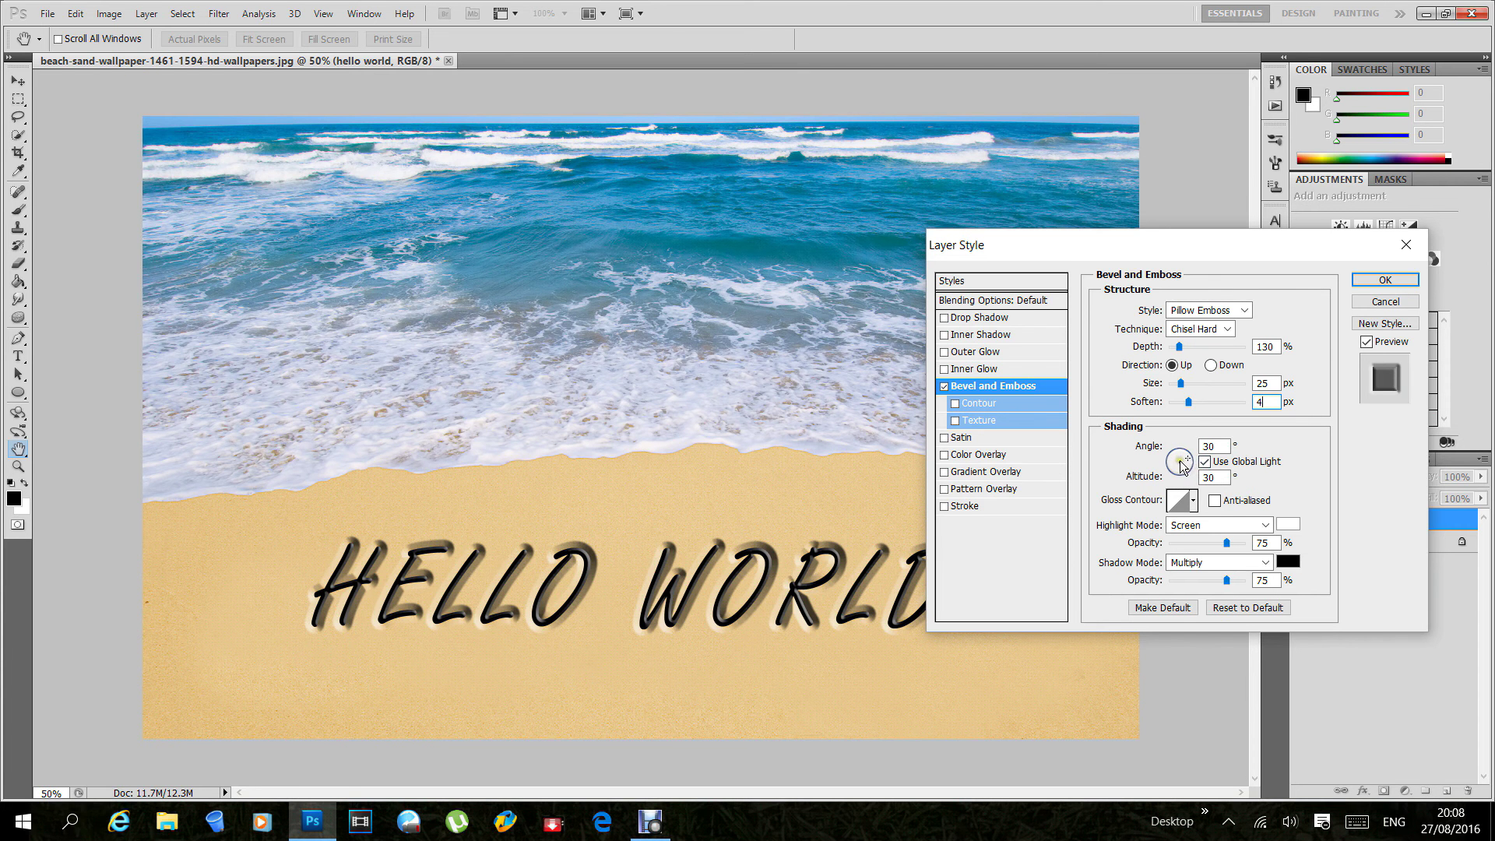
Step: Set the bevel shading Angle to 120° and Altitude to 37°
drag(1181, 465, 1179, 464)
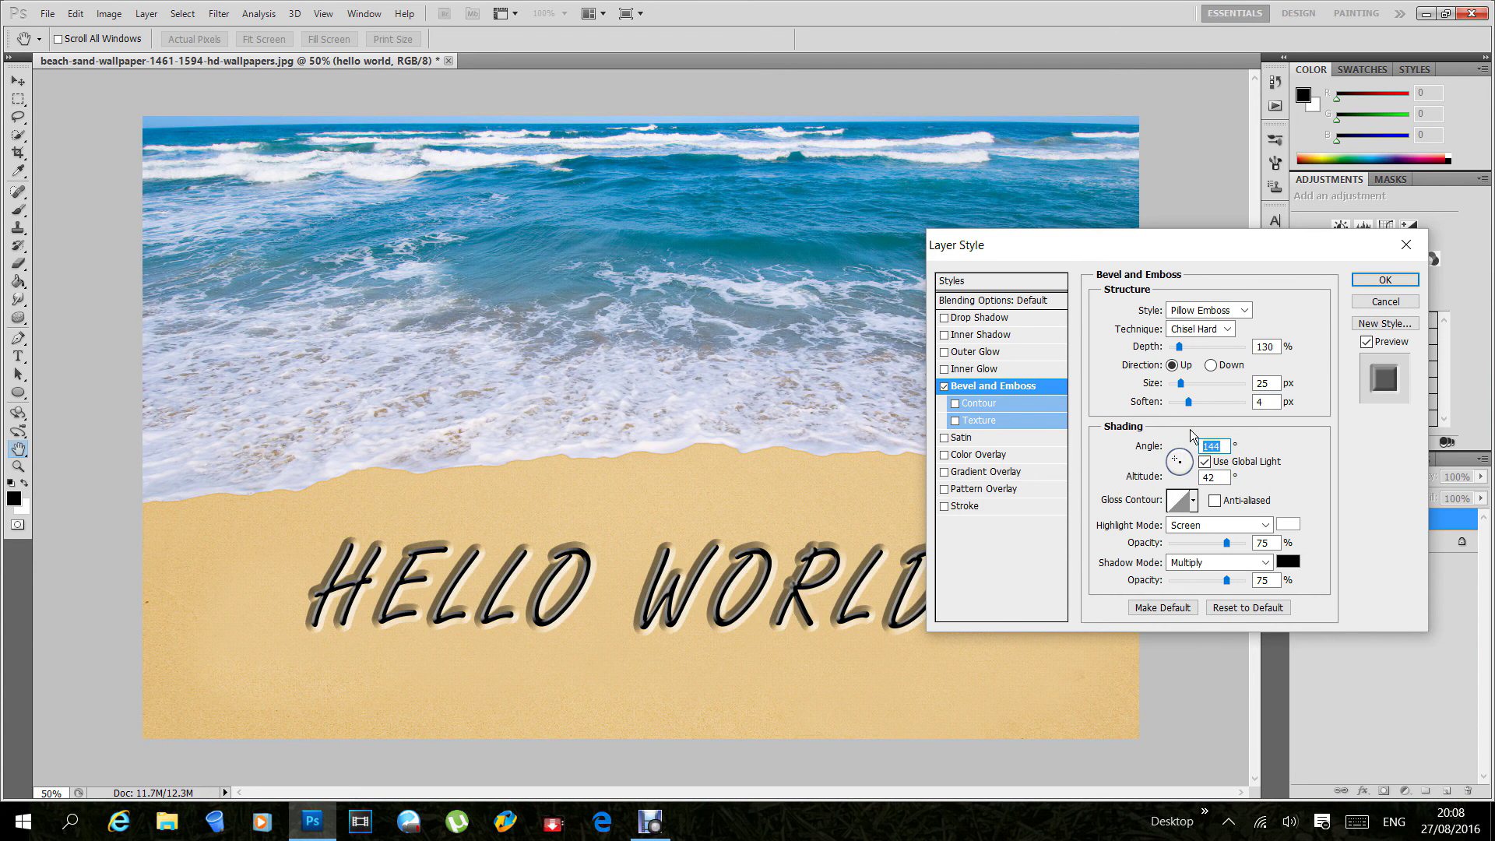
text(120)
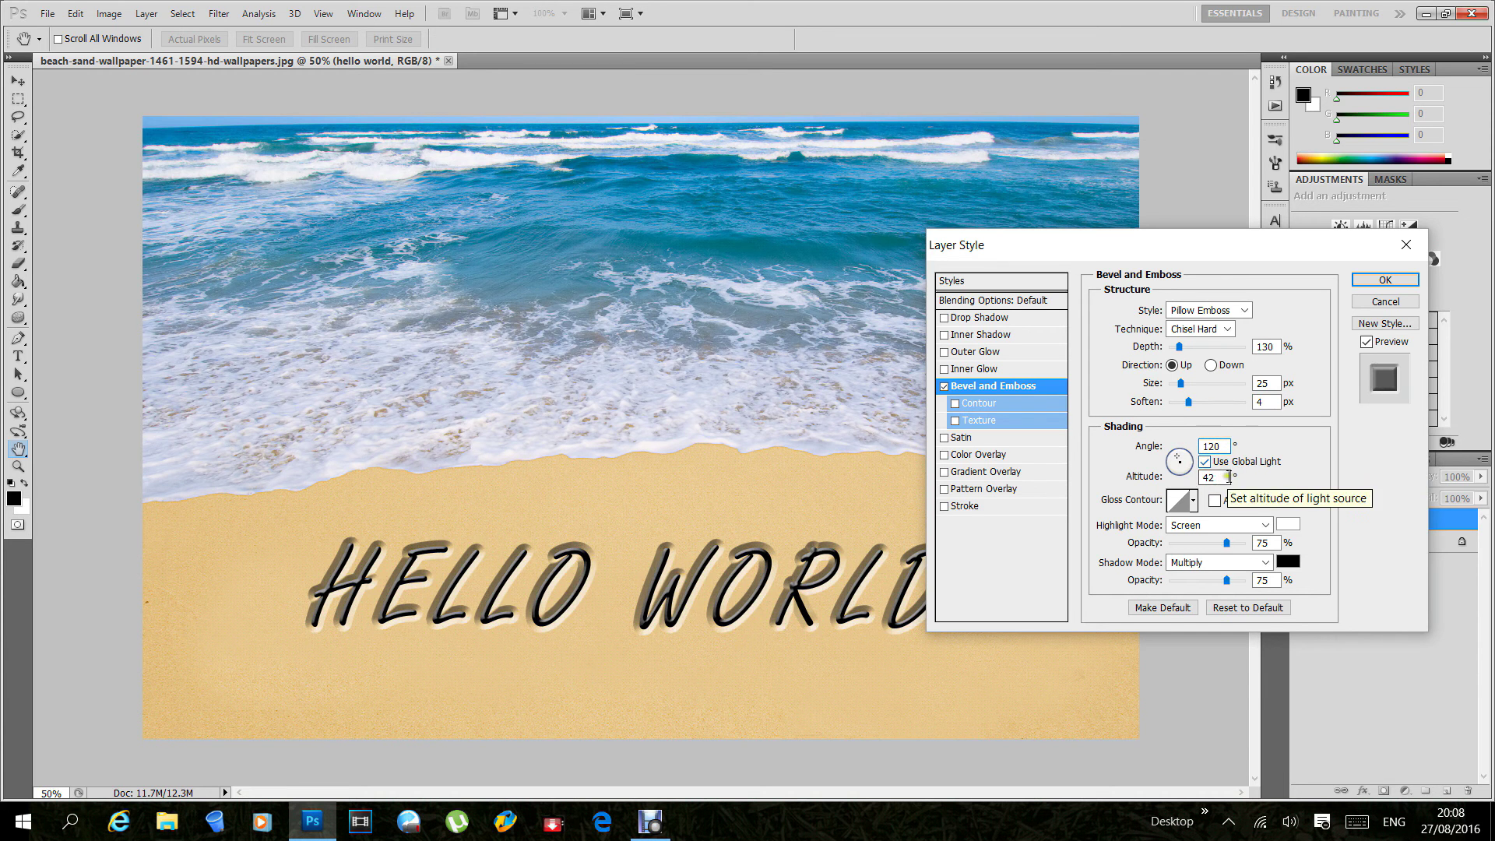
click(1202, 480)
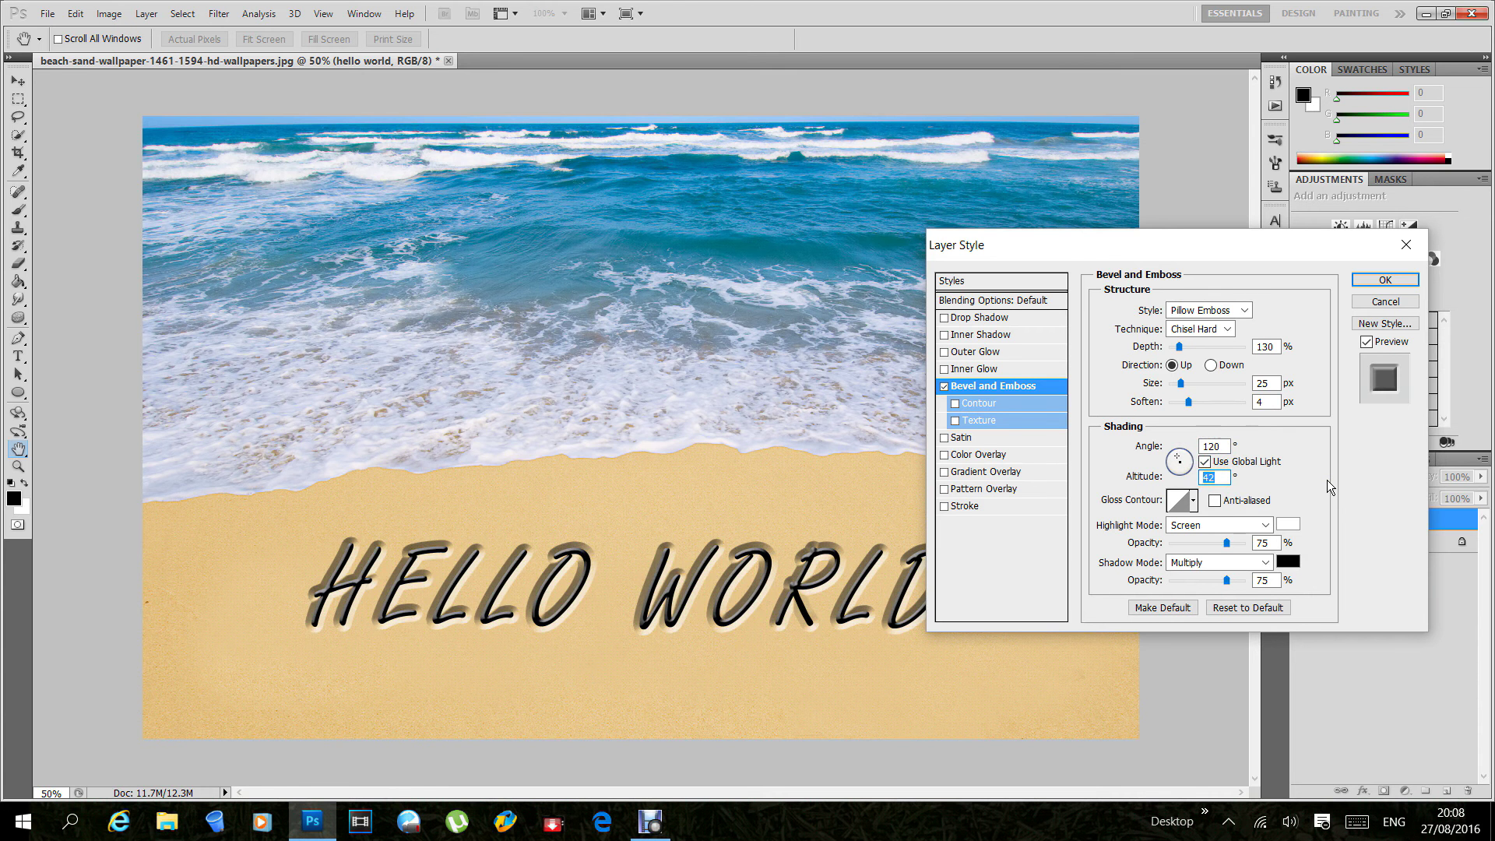
text(37)
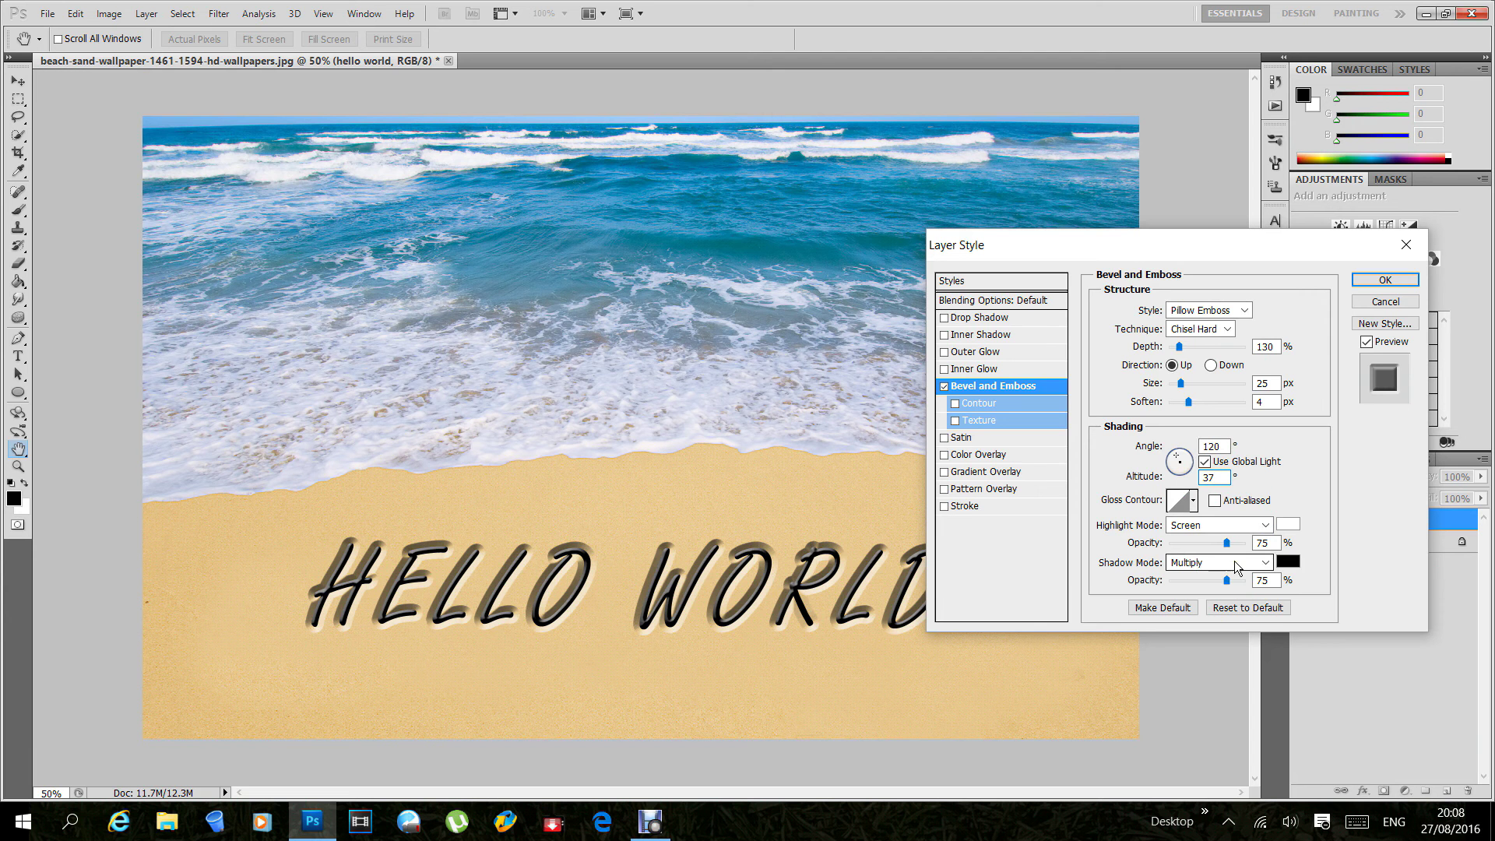
Step: Give the bevel shadow hex colour 503c10 at 50% opacity and apply the style
click(1290, 562)
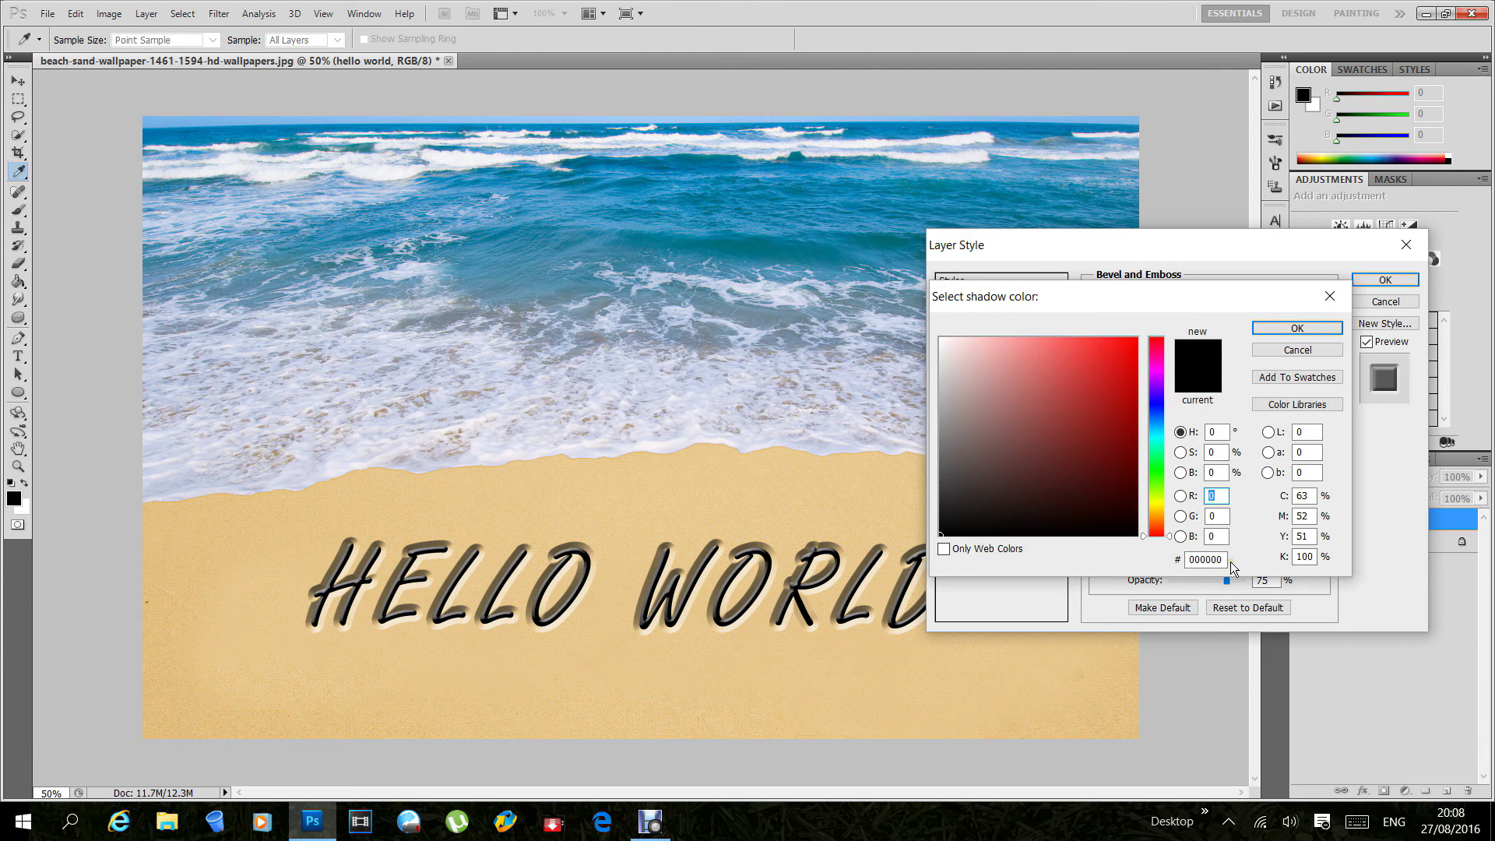
drag(1224, 558, 1130, 556)
text(503)
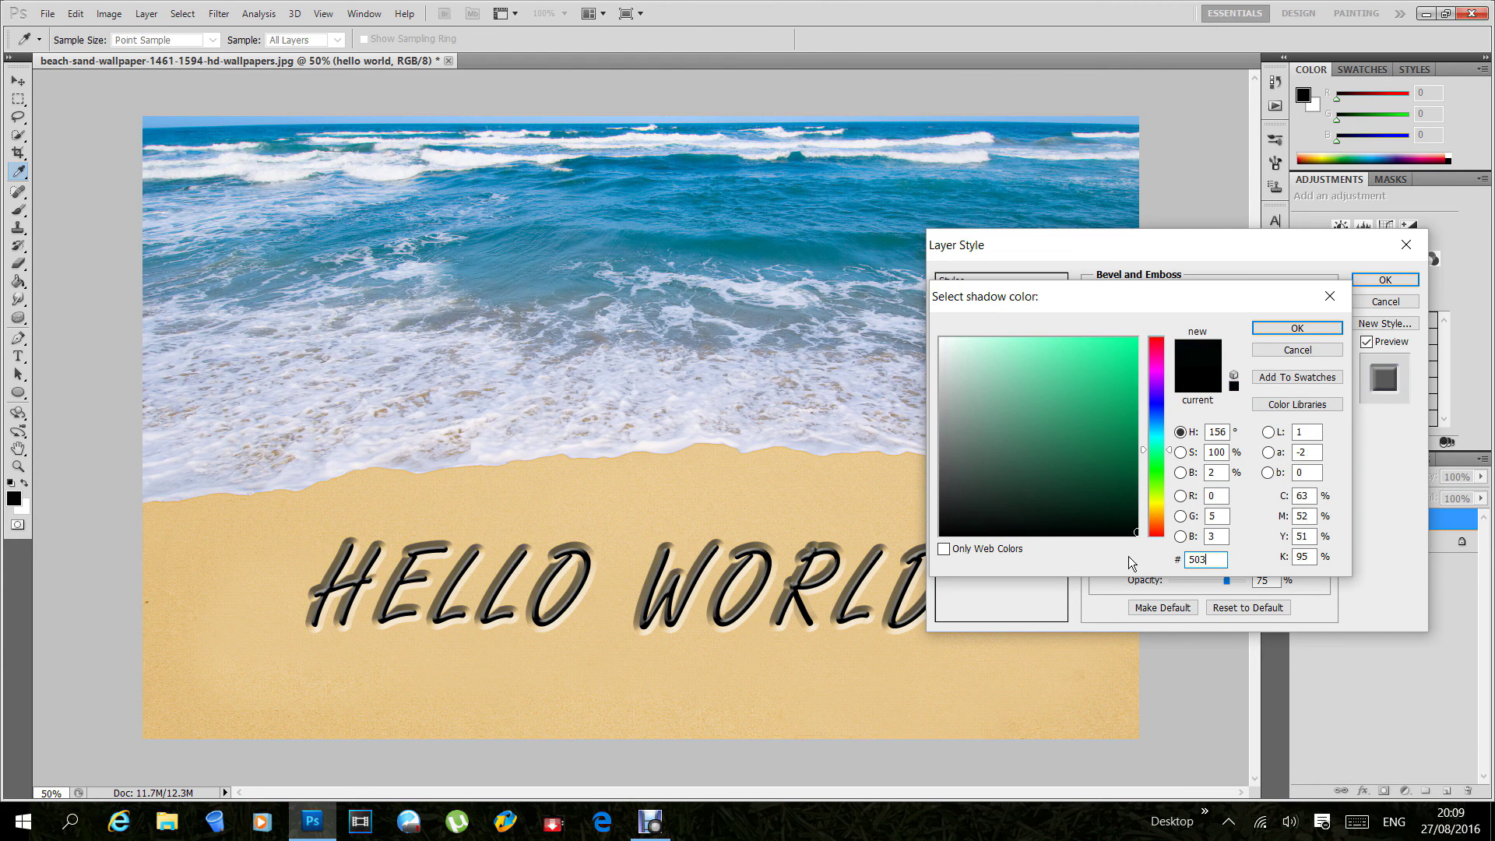
text(c)
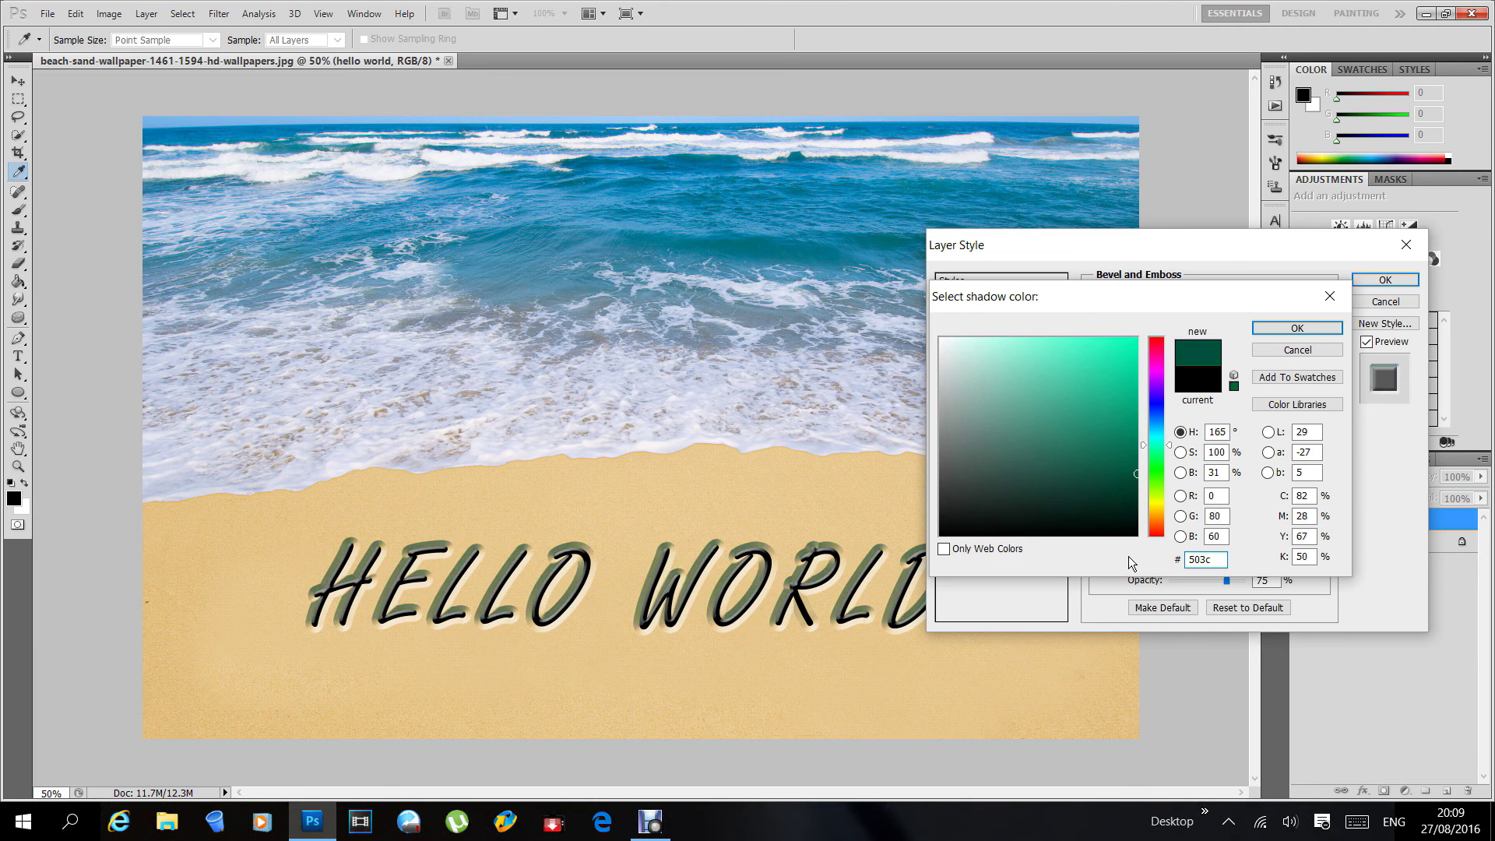
text(10)
click(1311, 328)
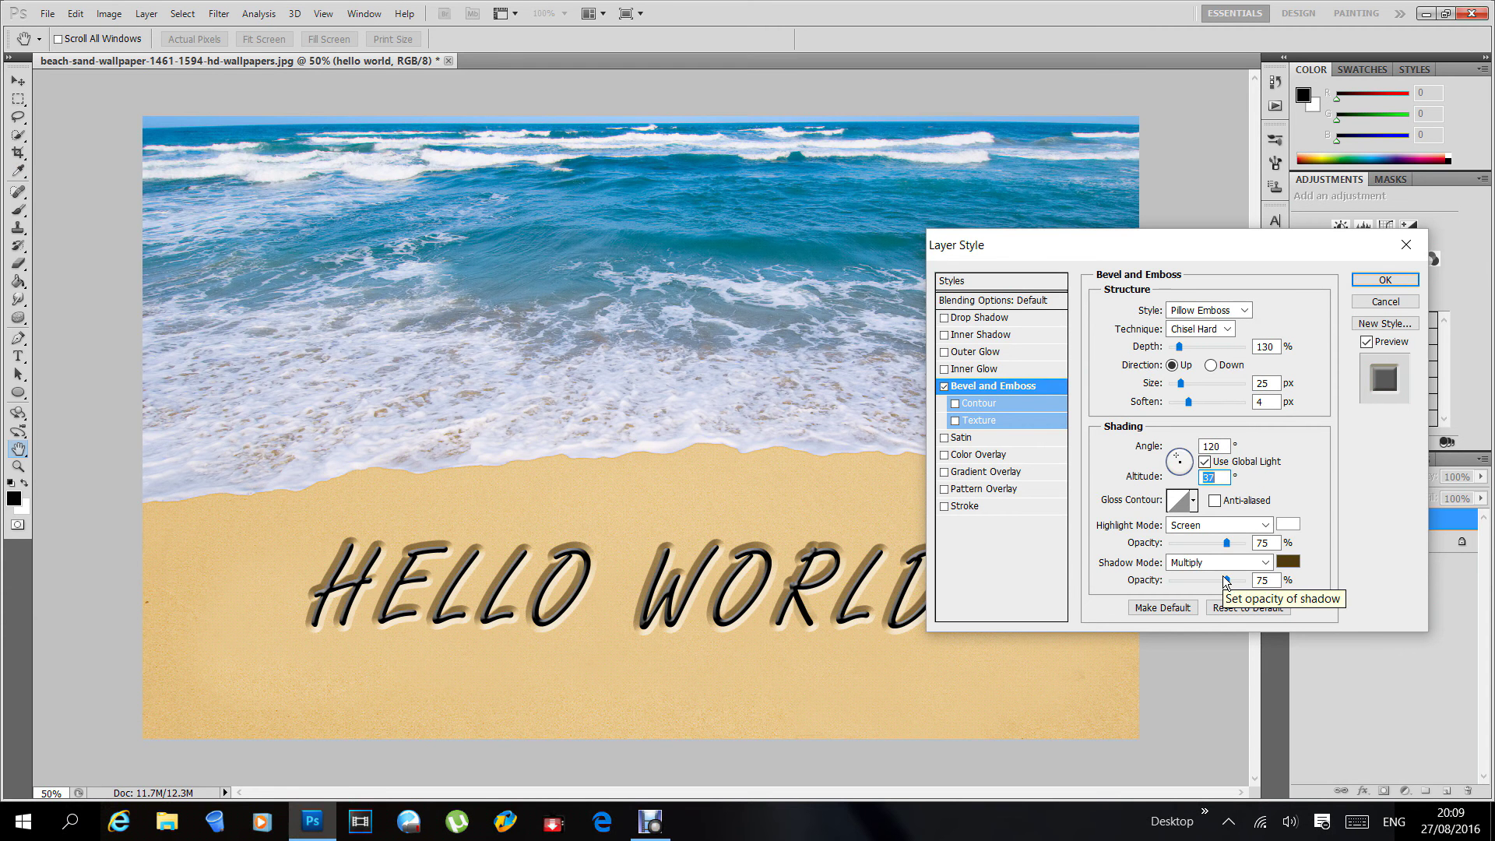
drag(1225, 580, 1208, 589)
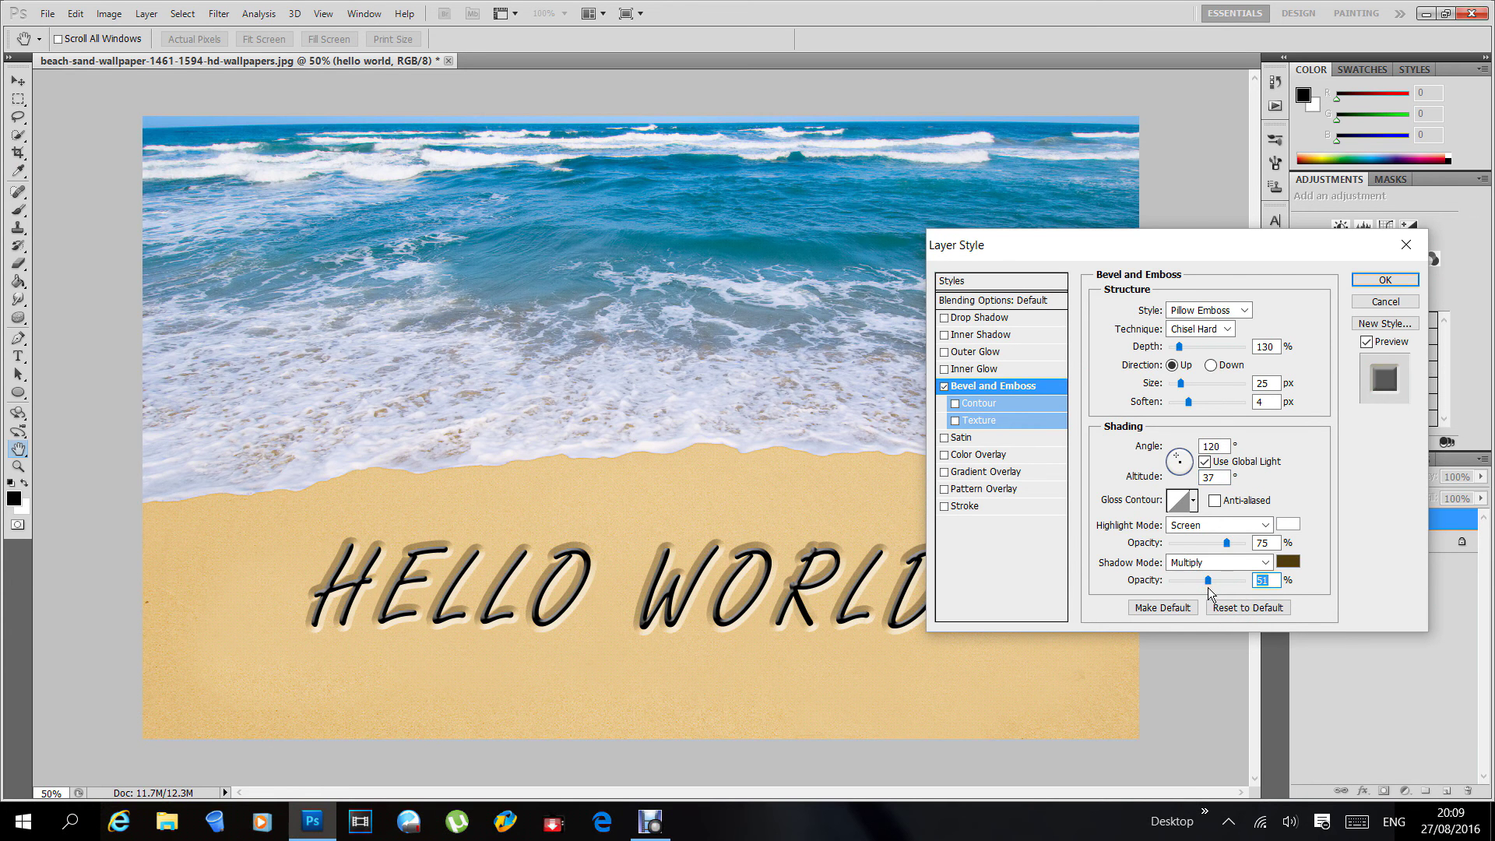
text(50)
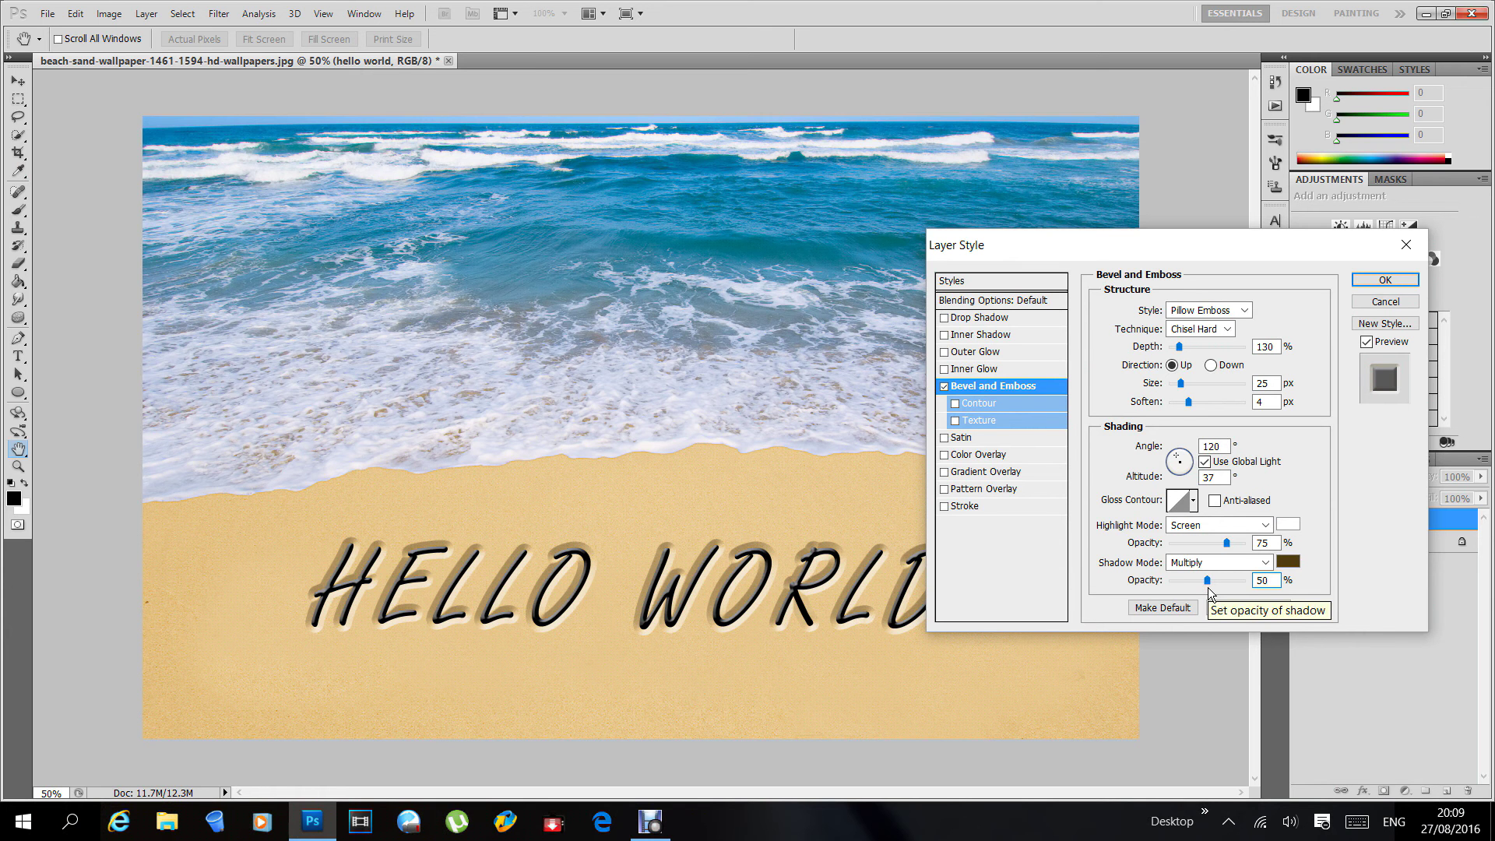
click(1390, 279)
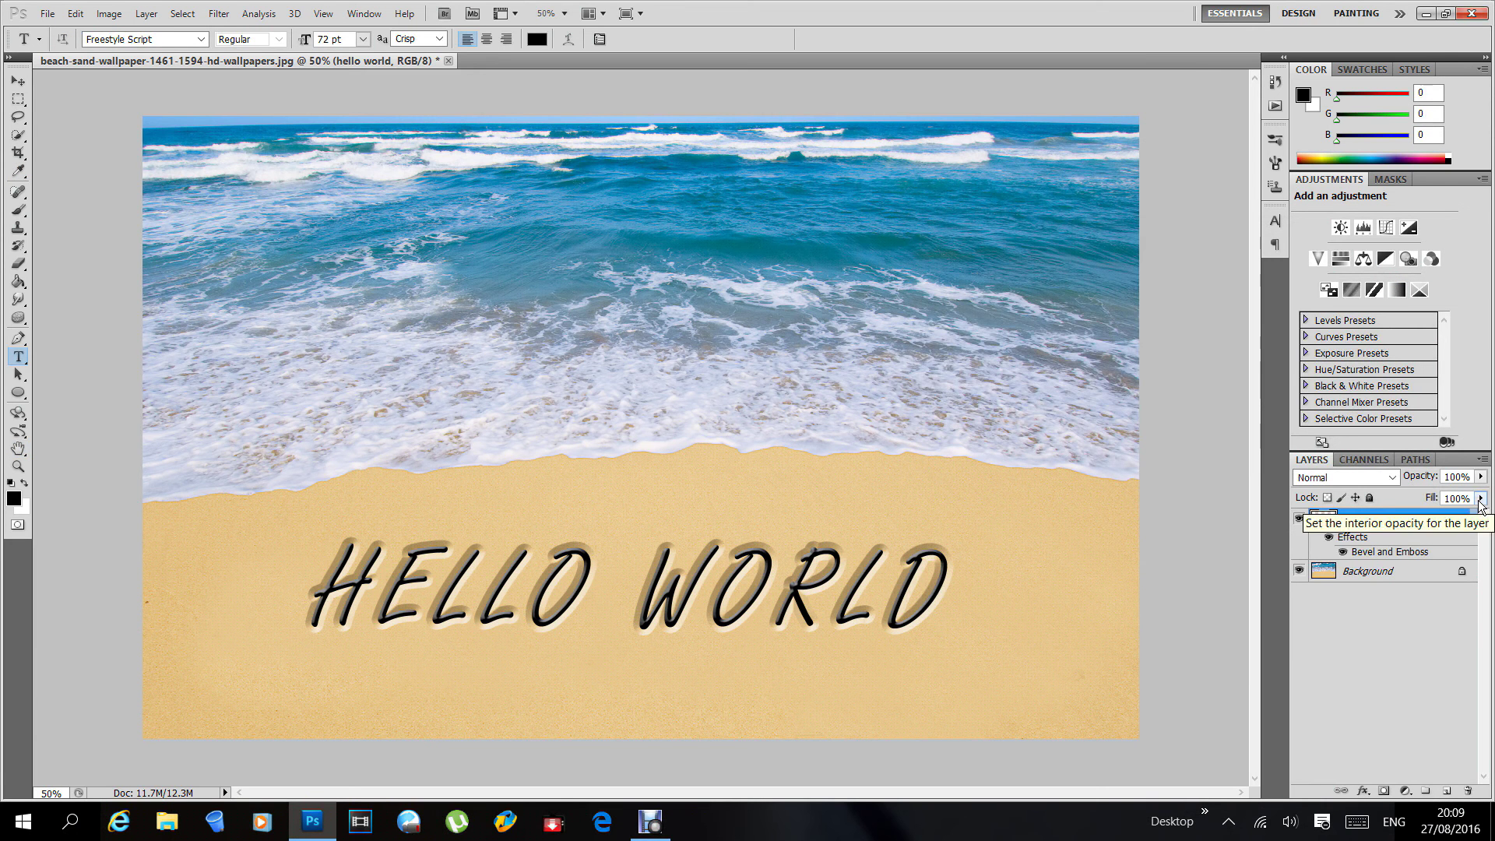
Step: Drop the hello world layer's Fill to 0%
click(1480, 499)
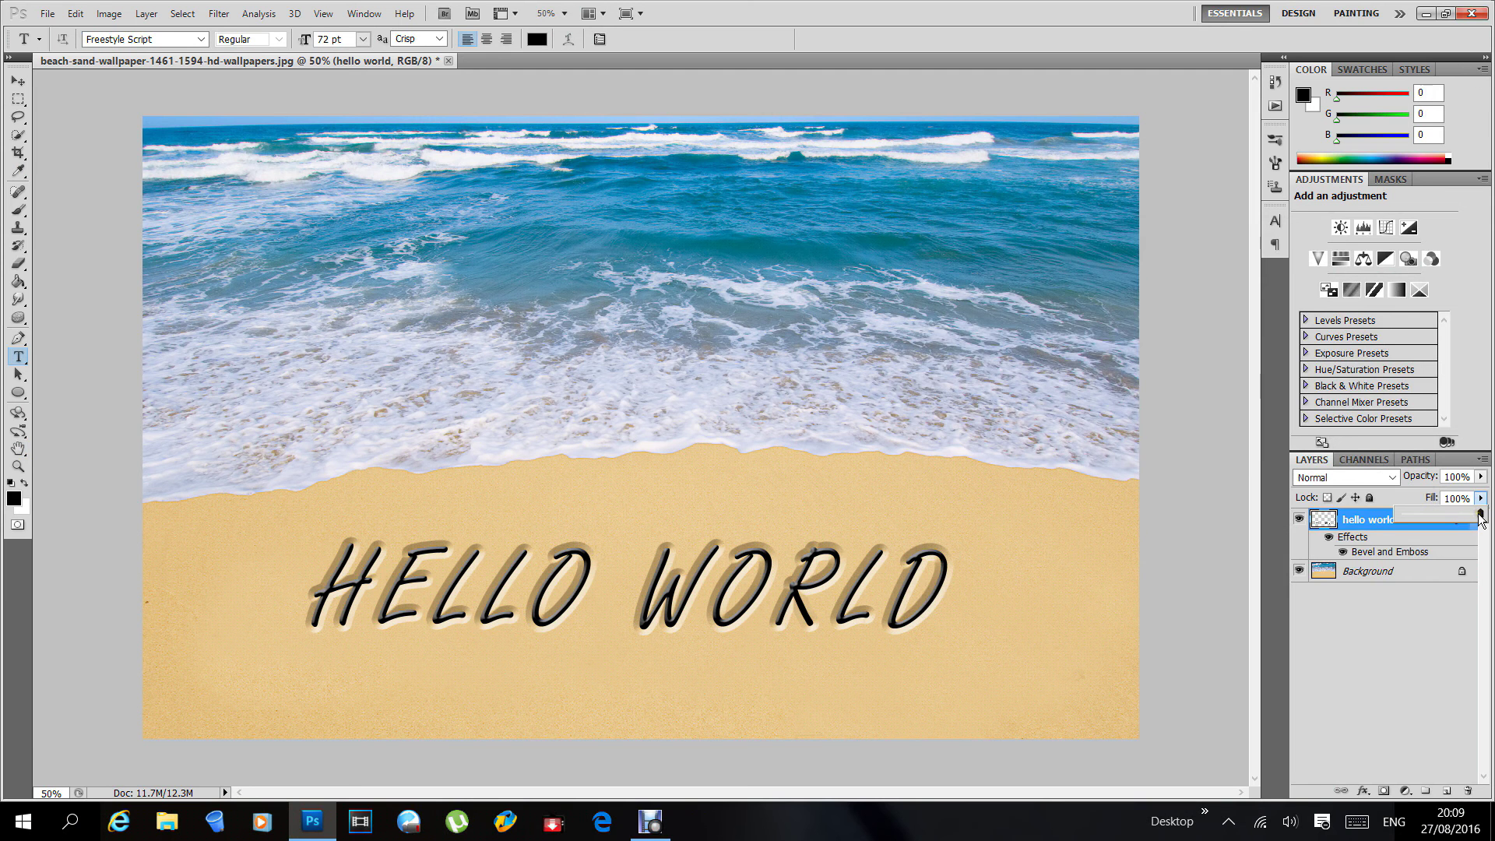
drag(1479, 513, 1352, 536)
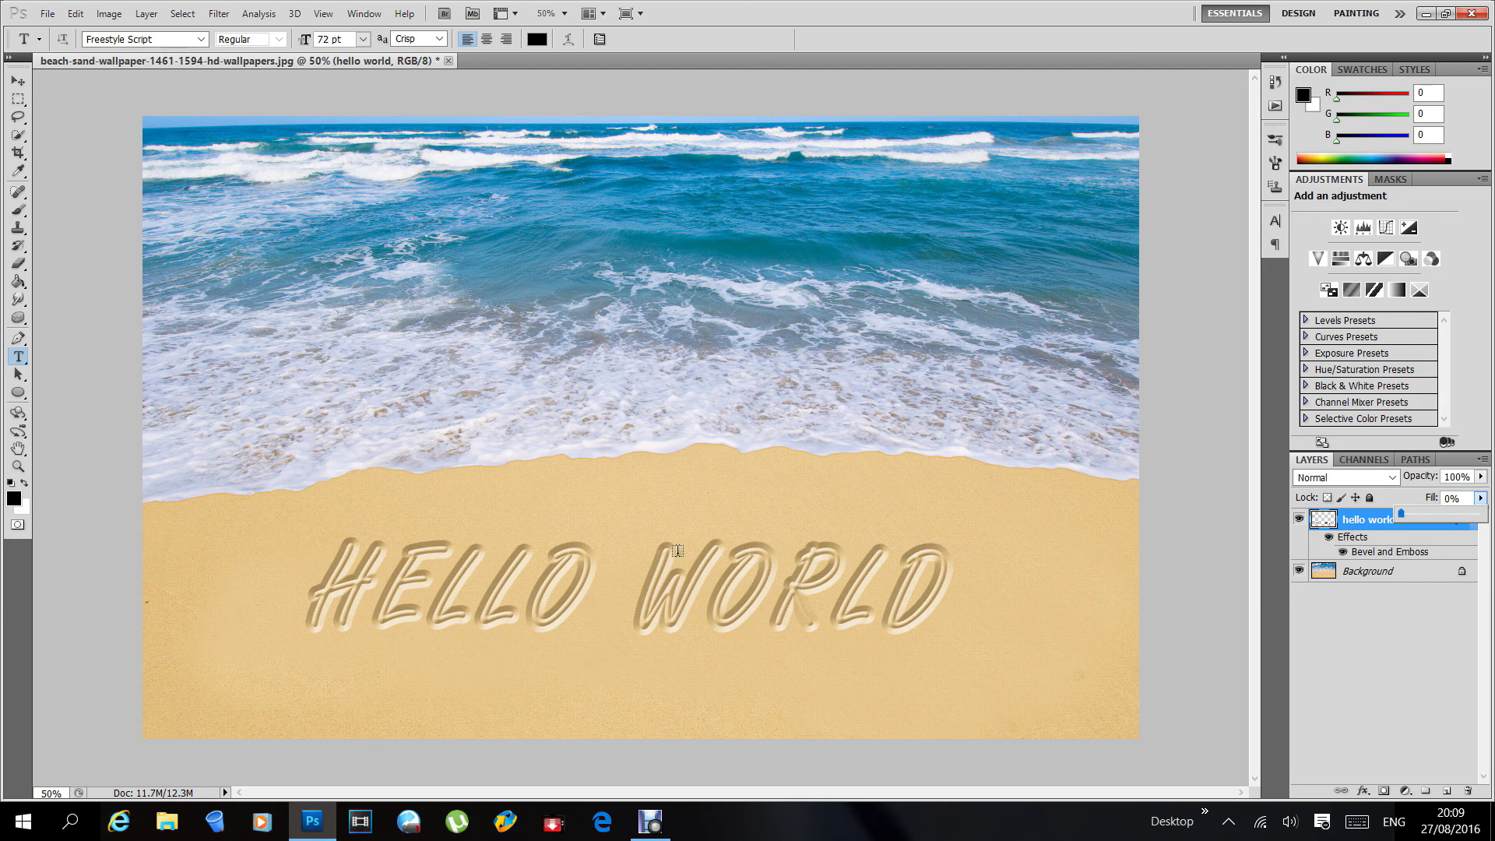
click(1414, 493)
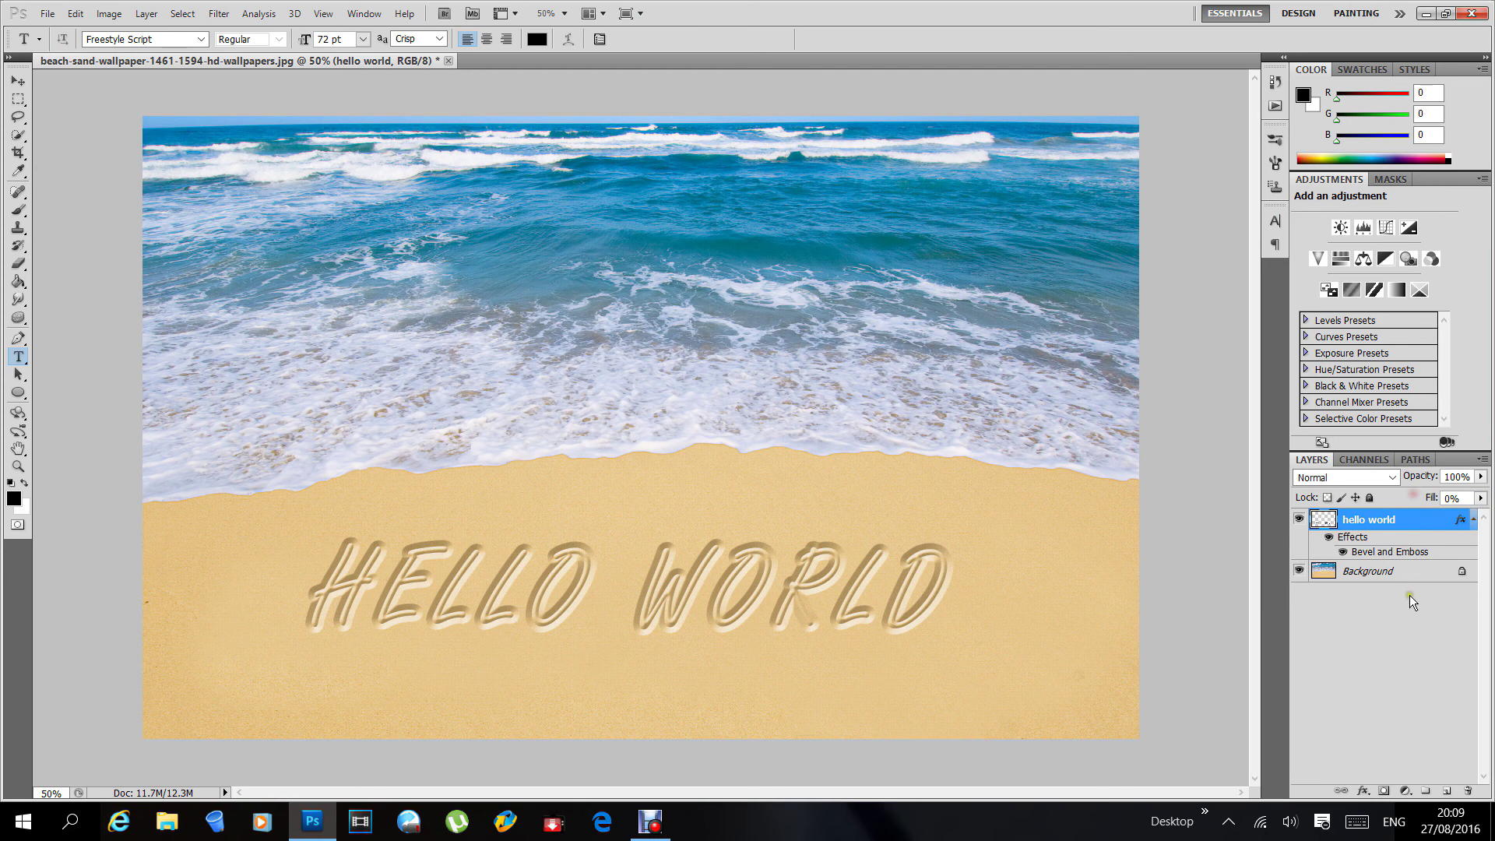
Step: Add a layer mask to hello world and pick a soft round 30 px brush
click(1384, 792)
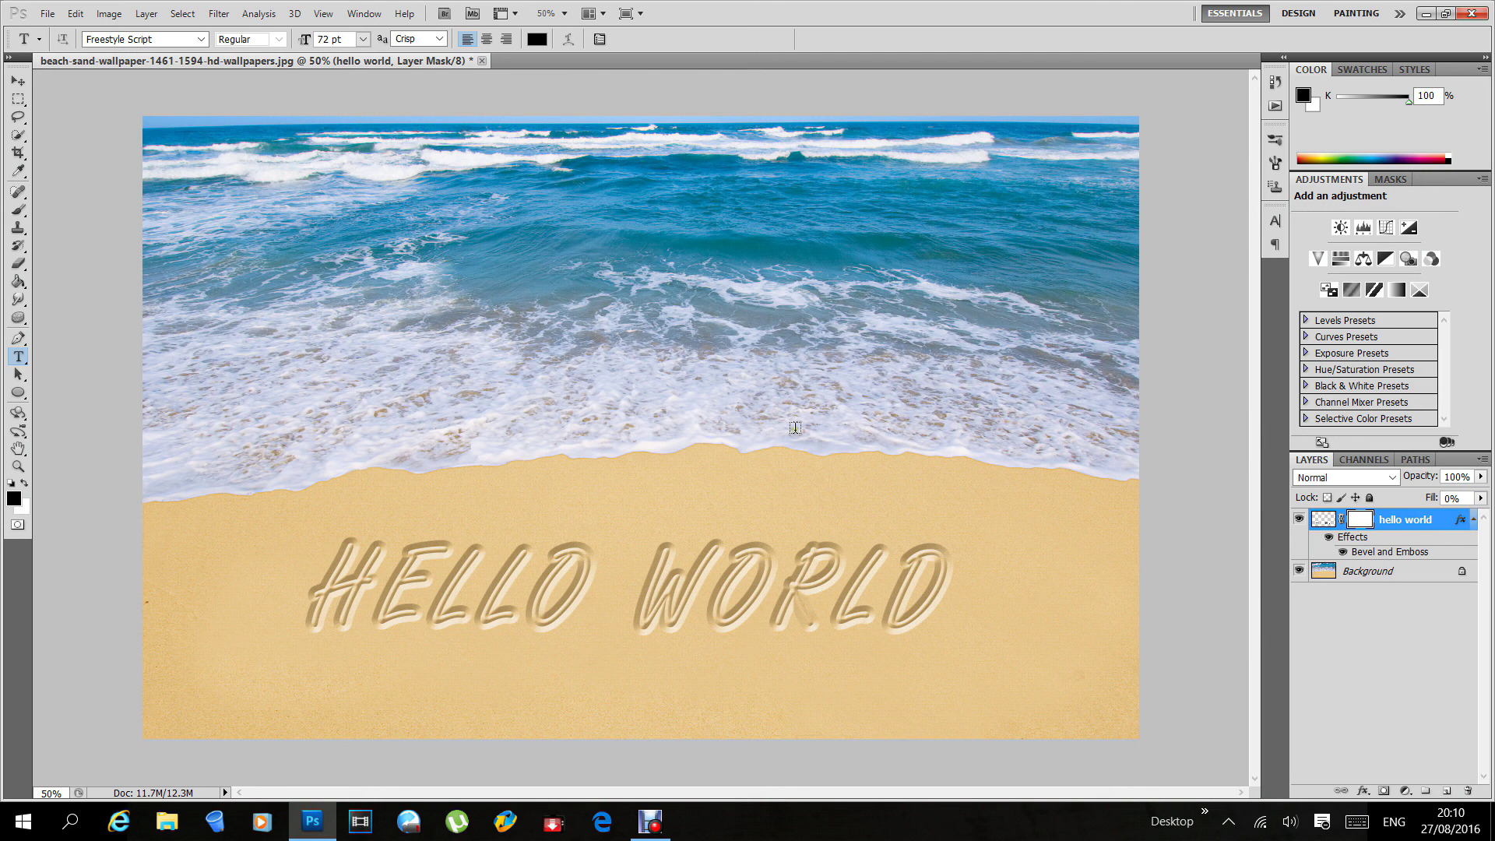
click(20, 211)
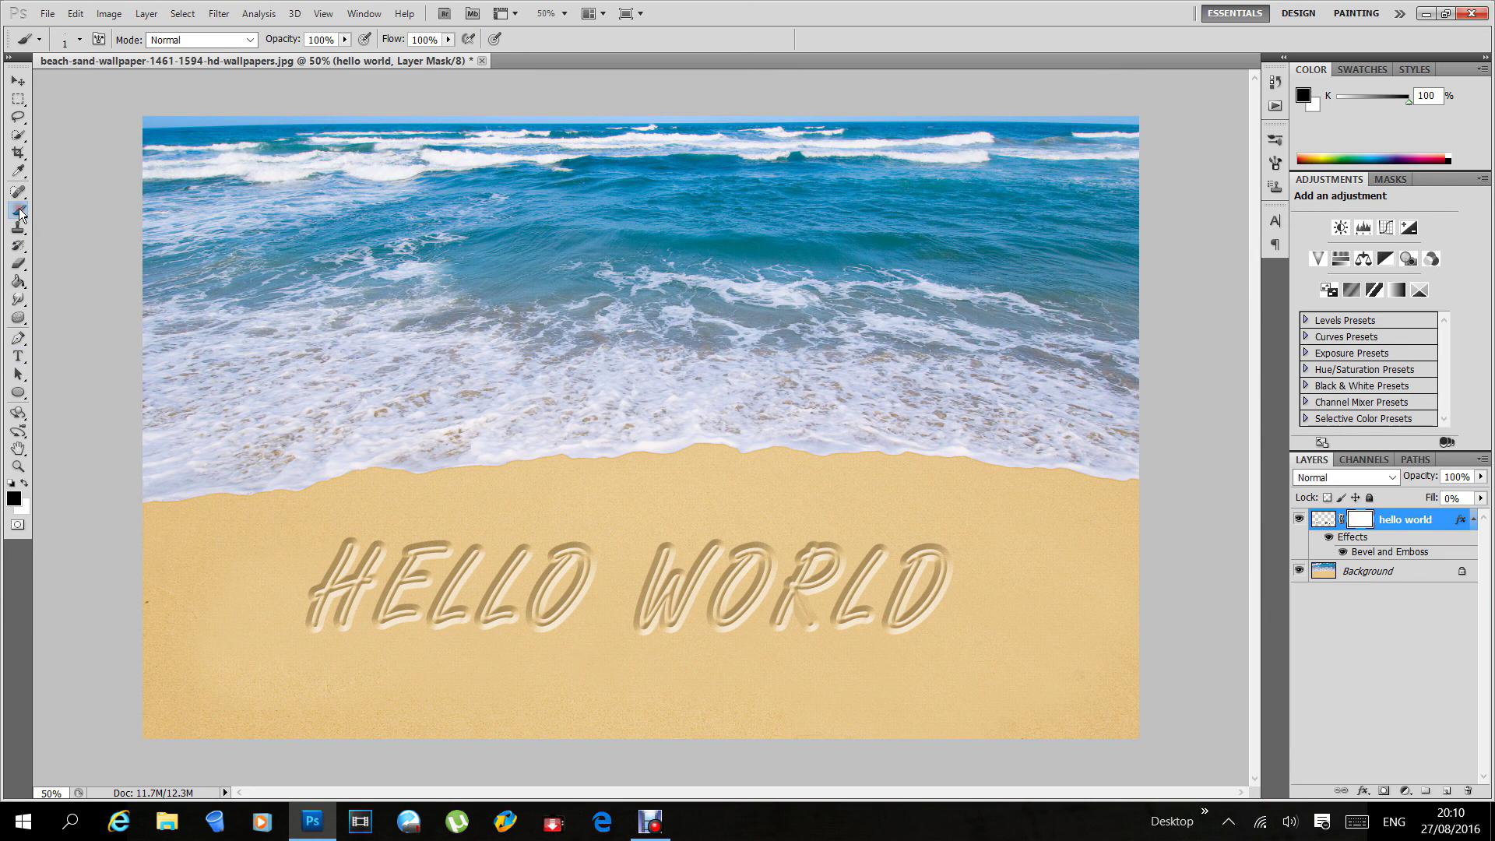
click(81, 40)
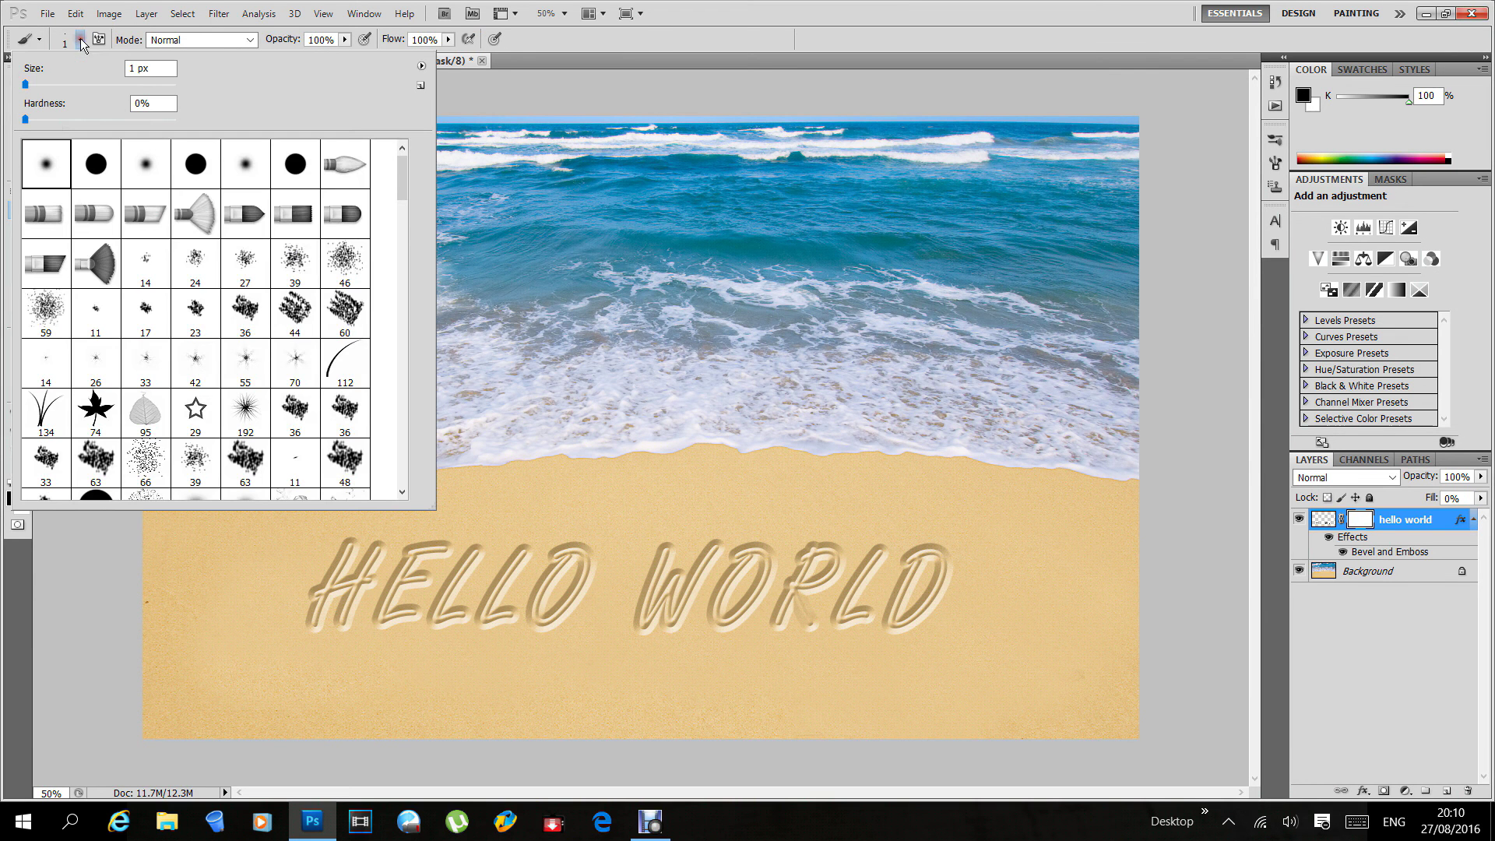
click(51, 170)
click(26, 88)
drag(25, 88, 59, 86)
drag(59, 87, 51, 85)
text(30)
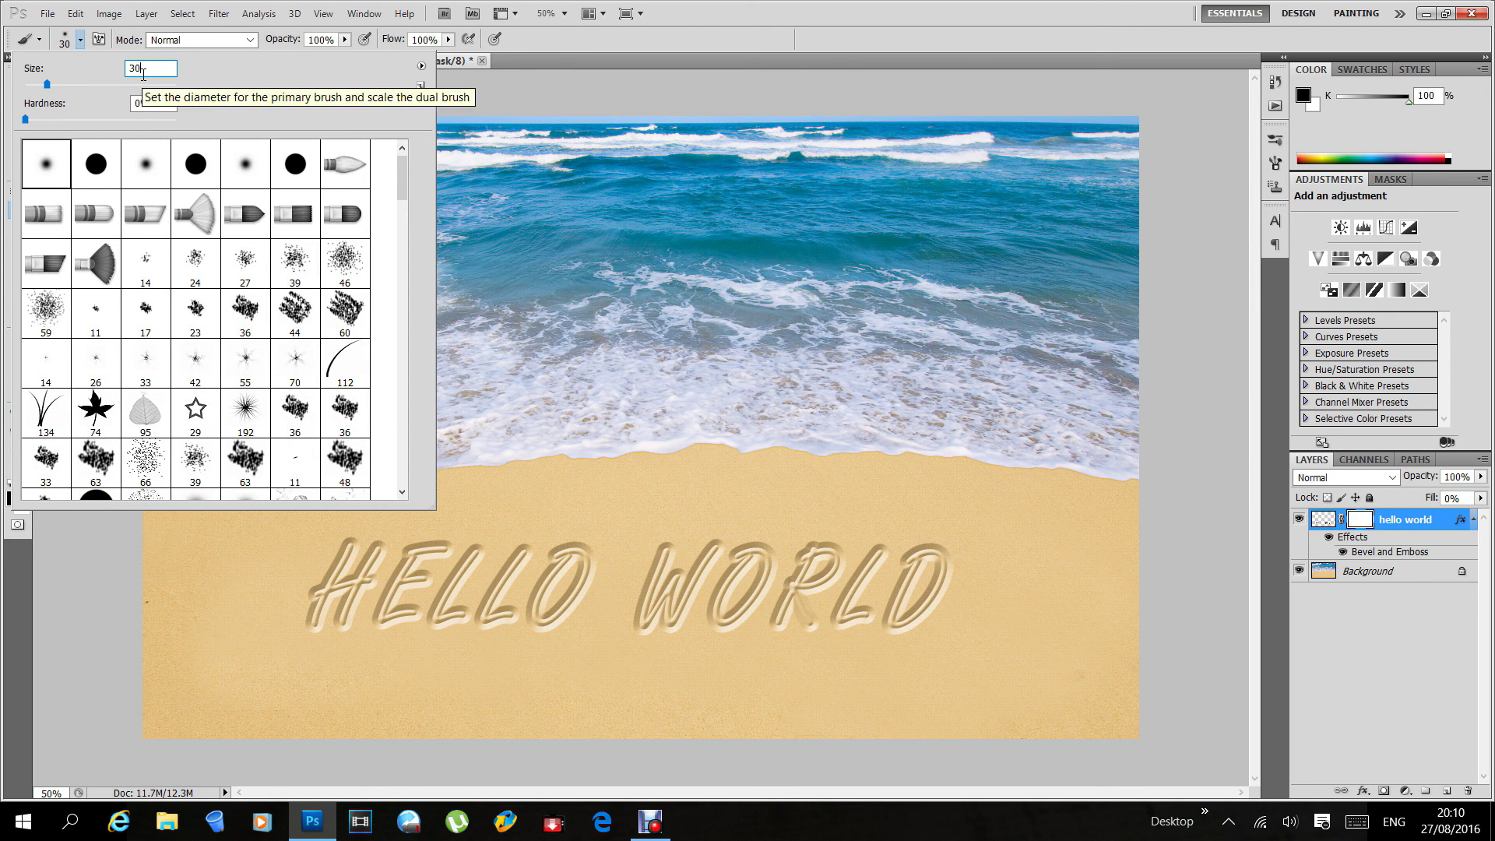
click(780, 38)
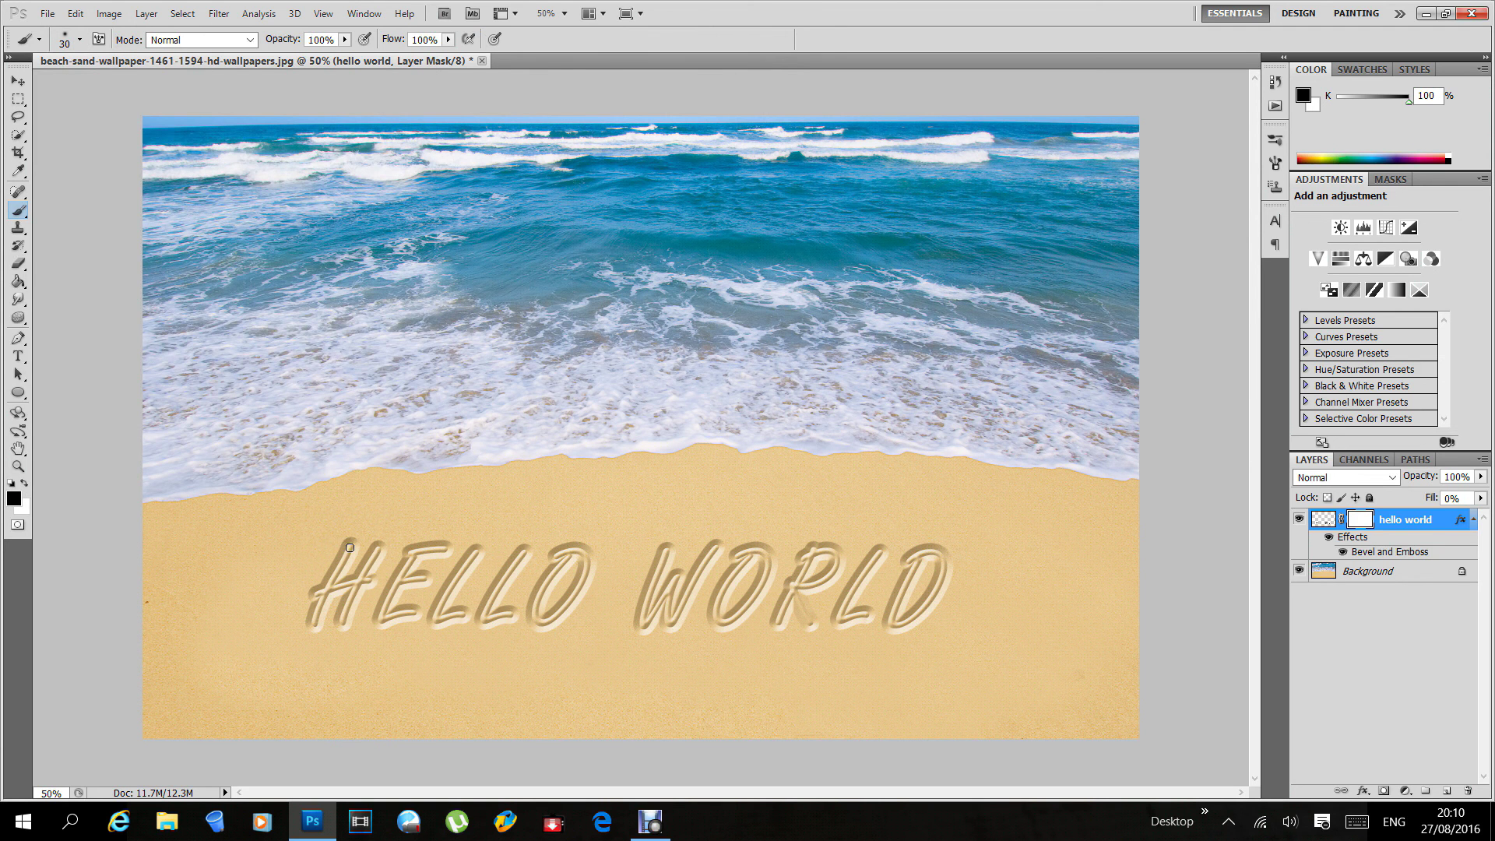
Step: Paint the mask along the H, E, second L, O, W and R, then add a new layer
mouse_move(349, 547)
mouse_down()
mouse_move(313, 621)
mouse_move(342, 591)
mouse_move(390, 603)
mouse_move(358, 600)
mouse_up()
mouse_move(441, 551)
mouse_down()
mouse_move(457, 567)
mouse_move(413, 567)
mouse_move(400, 610)
mouse_move(420, 617)
mouse_move(406, 582)
mouse_move(436, 596)
mouse_move(493, 565)
mouse_move(440, 632)
mouse_move(458, 616)
mouse_up()
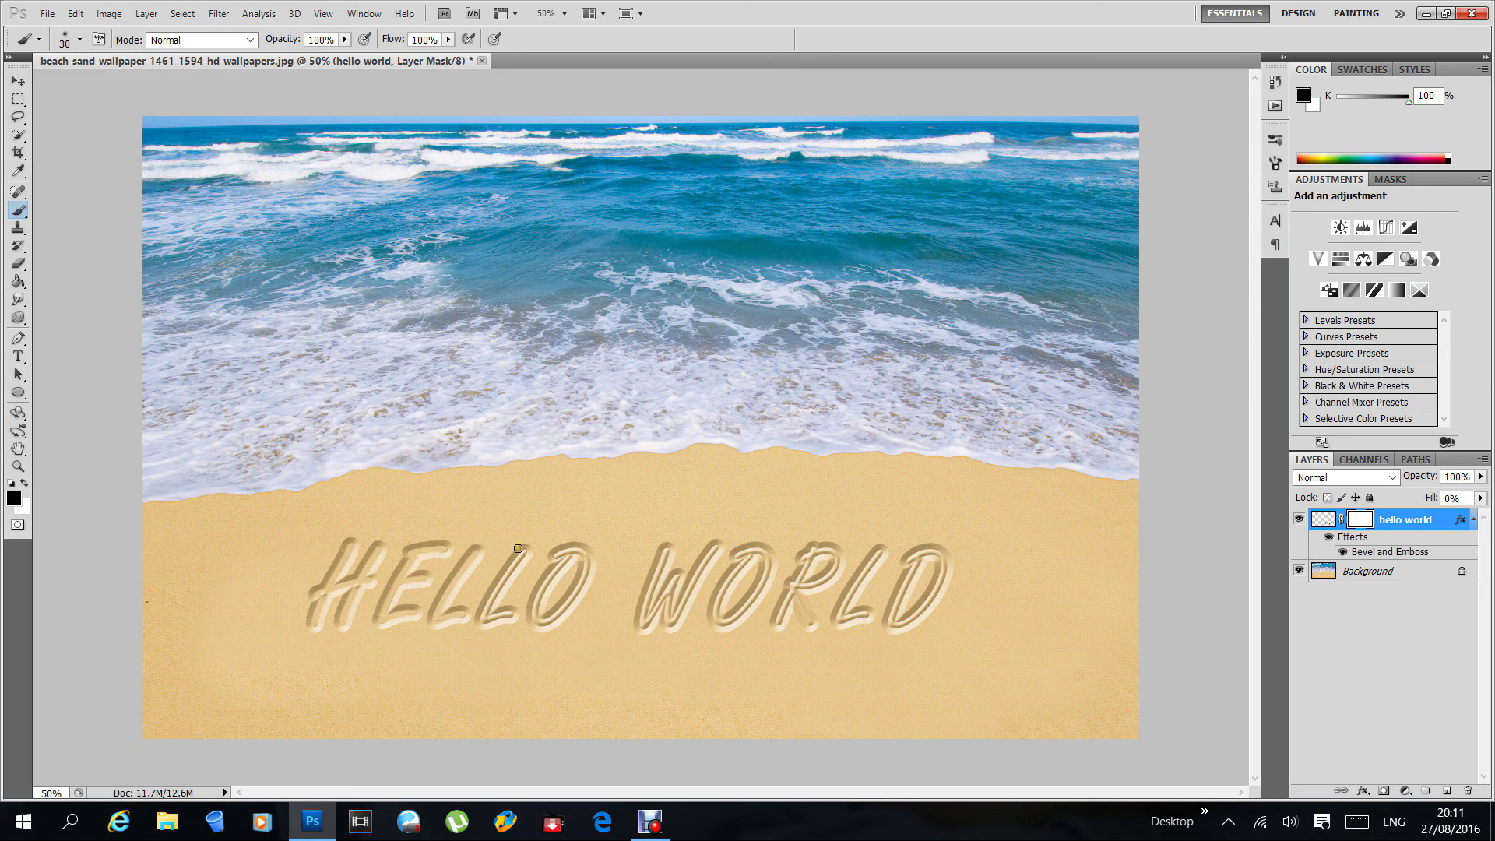
mouse_move(520, 550)
mouse_down()
mouse_move(524, 573)
mouse_move(490, 611)
mouse_move(506, 623)
mouse_up()
mouse_move(560, 562)
mouse_down()
mouse_move(556, 617)
mouse_move(540, 618)
mouse_move(576, 576)
mouse_up()
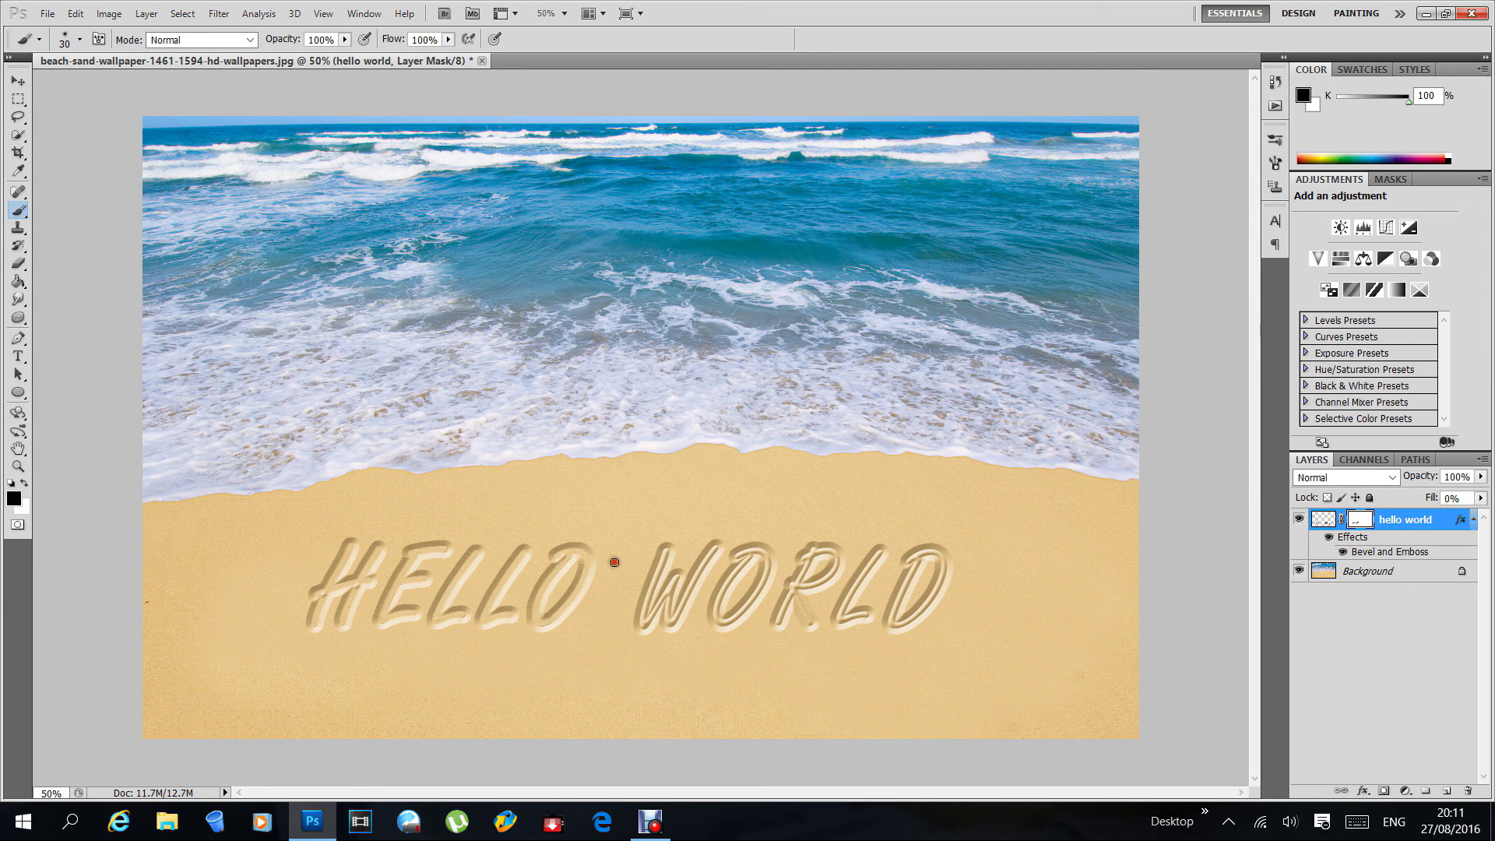
mouse_move(668, 550)
mouse_down()
mouse_move(641, 620)
mouse_move(668, 583)
mouse_move(669, 621)
mouse_move(700, 573)
mouse_up()
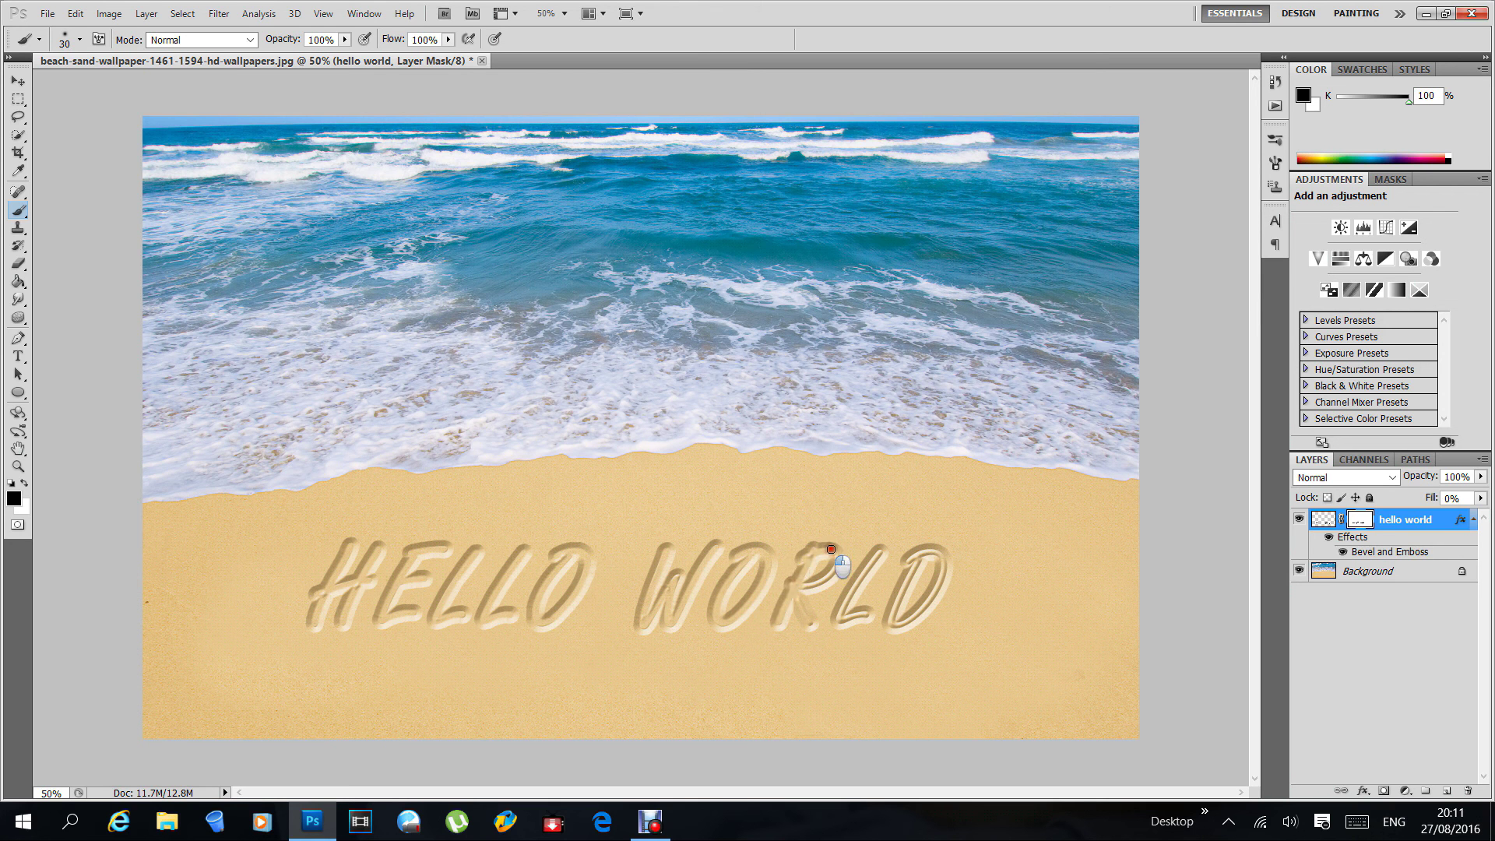
mouse_move(826, 585)
mouse_down()
mouse_move(790, 585)
mouse_move(817, 623)
mouse_move(892, 560)
mouse_move(882, 548)
mouse_move(847, 607)
mouse_move(857, 617)
mouse_move(944, 566)
mouse_move(948, 583)
mouse_move(901, 633)
mouse_move(944, 559)
mouse_up()
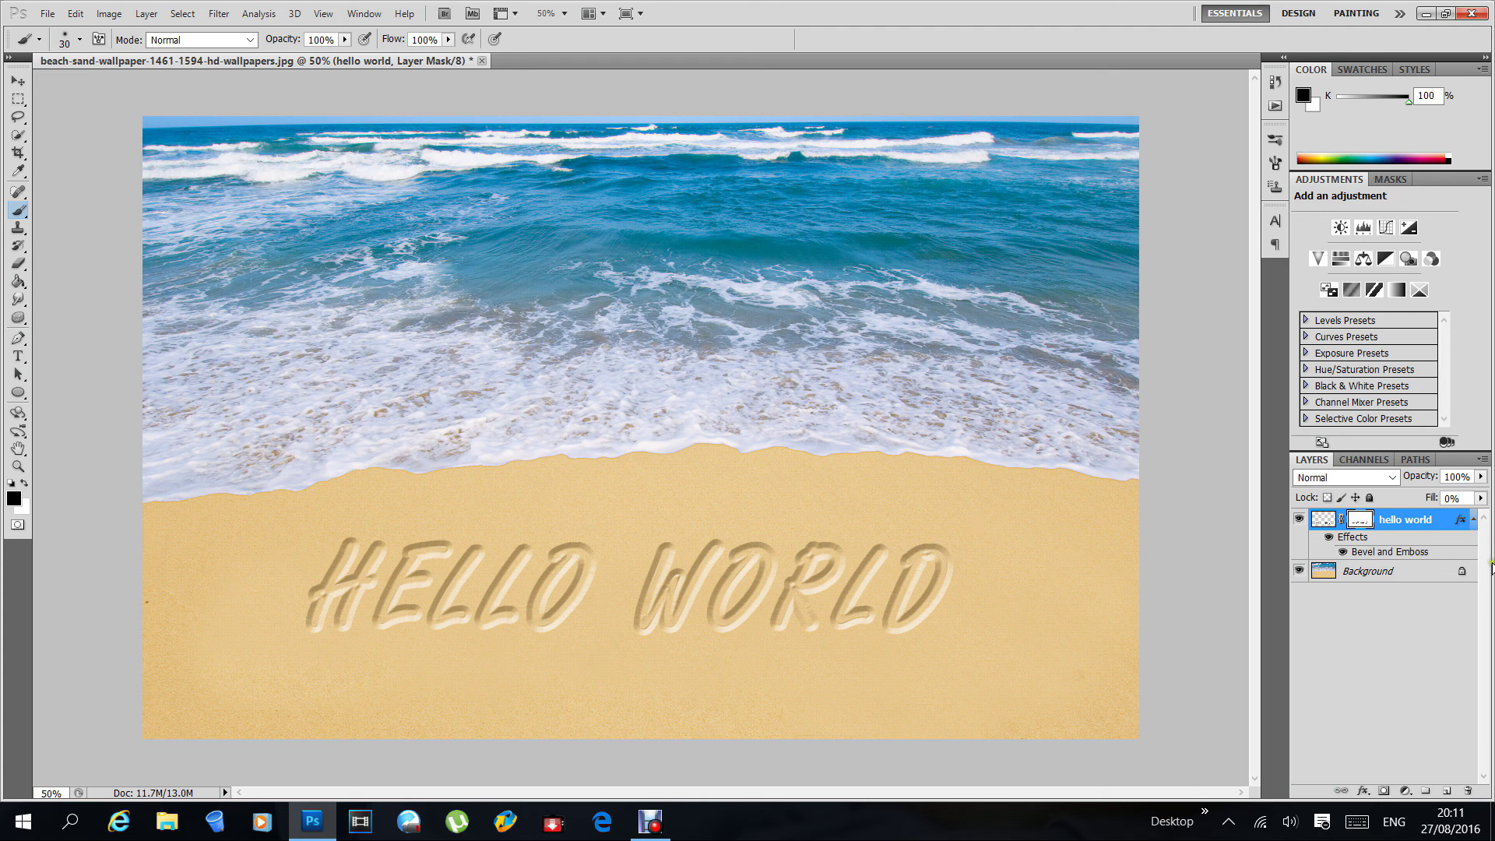
click(1446, 791)
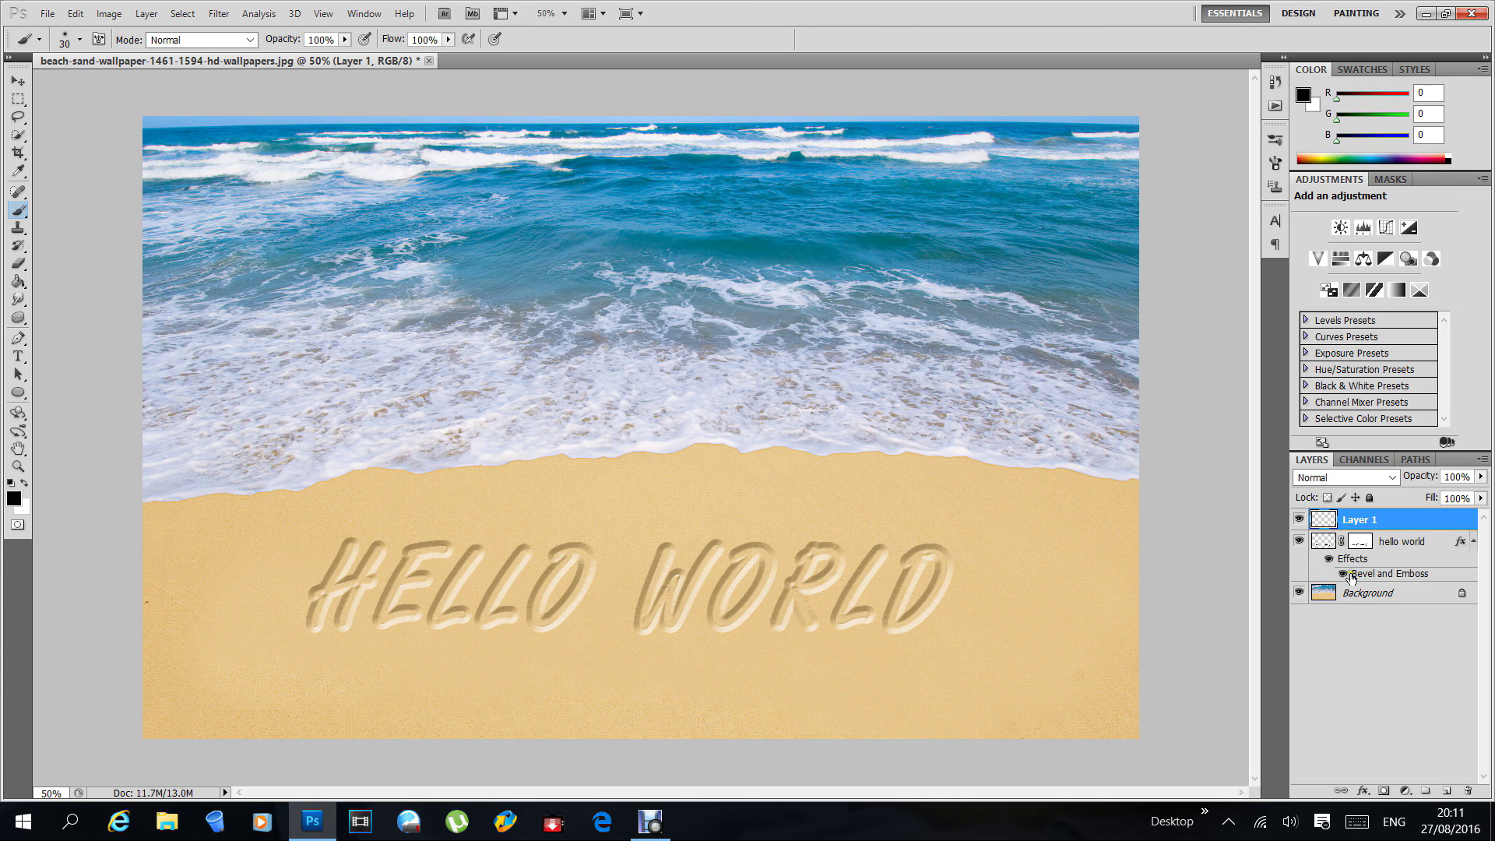
Step: Hide the hello world layer and add a Bevel and Emboss effect to Layer 1
click(1299, 541)
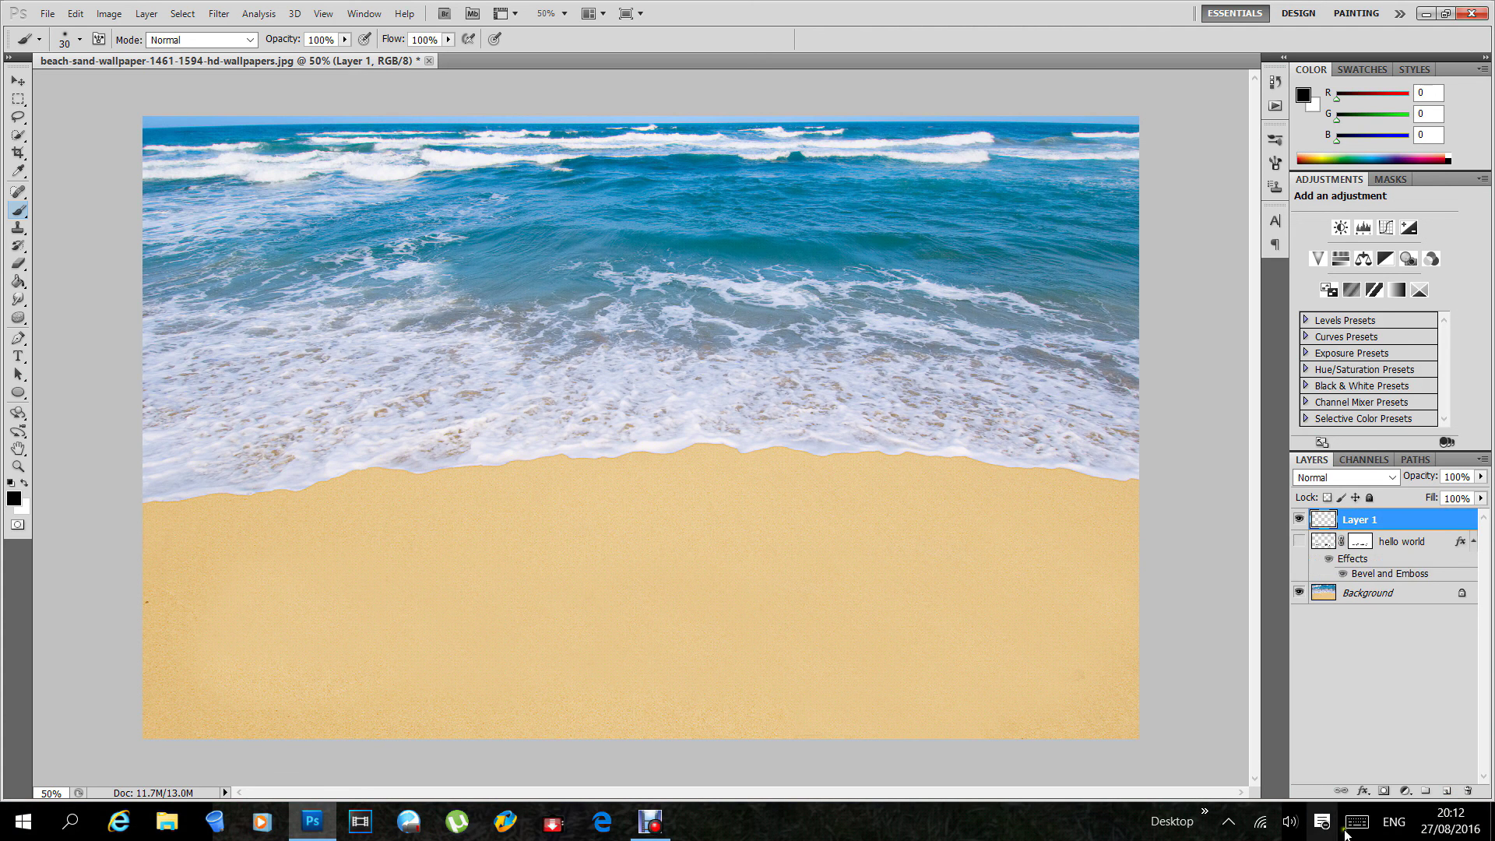
click(1362, 790)
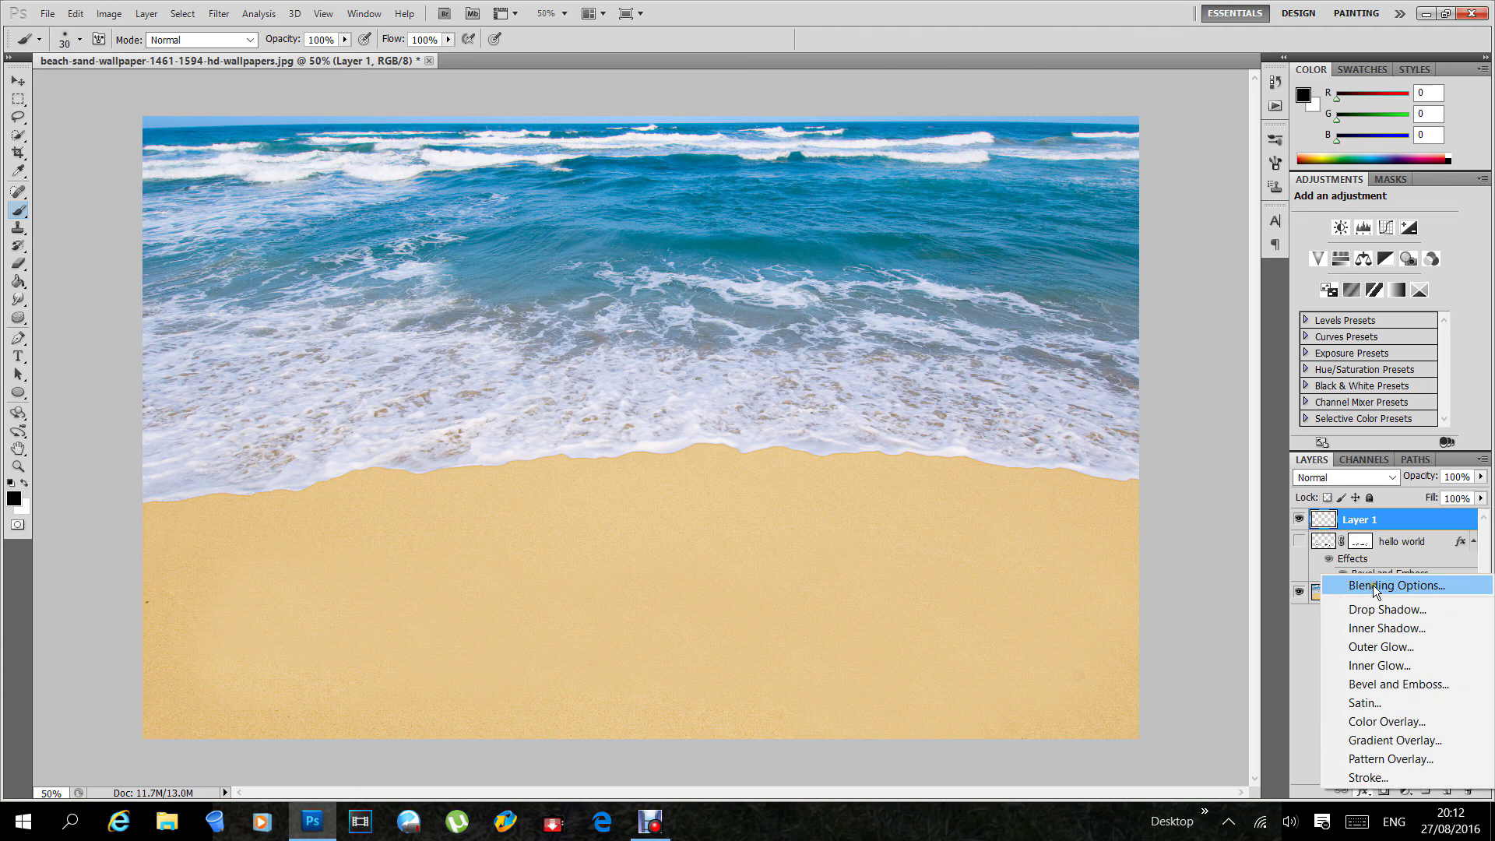
click(1374, 682)
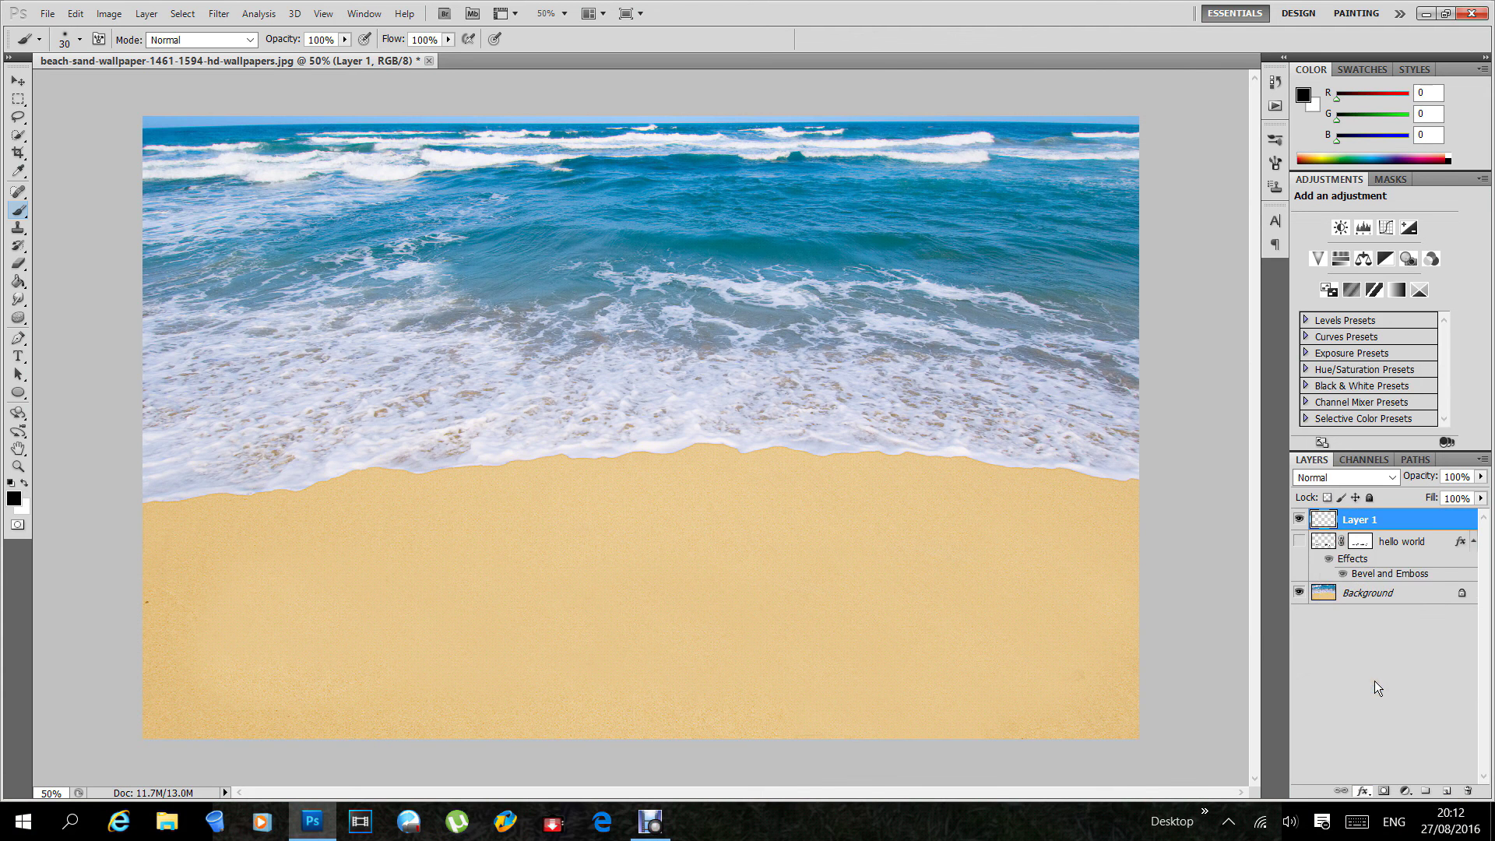
Step: Set the bevel style to Pillow Emboss with the Chisel Hard technique
click(1244, 310)
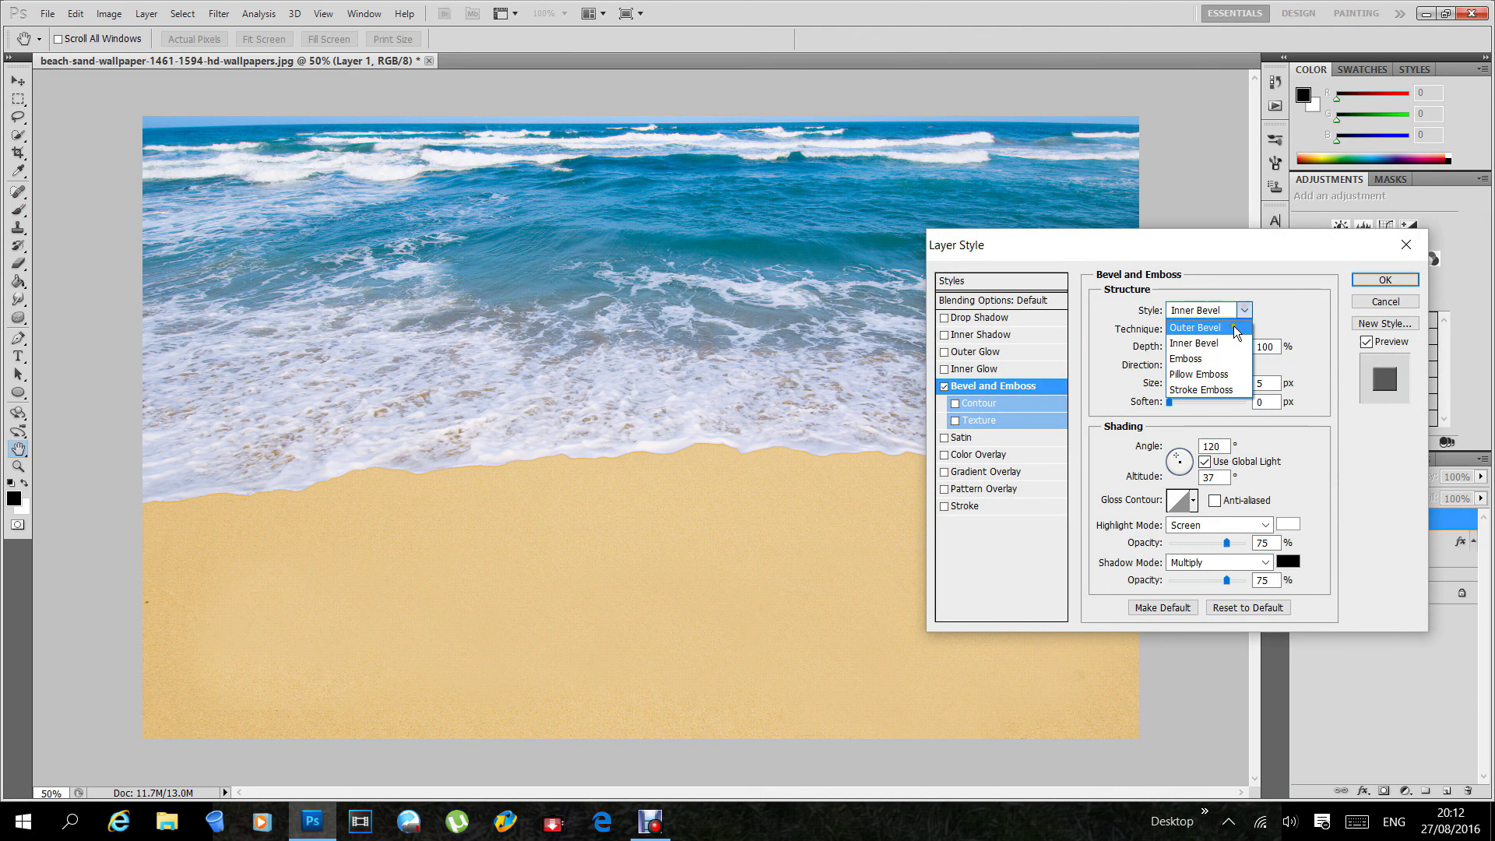
click(1220, 375)
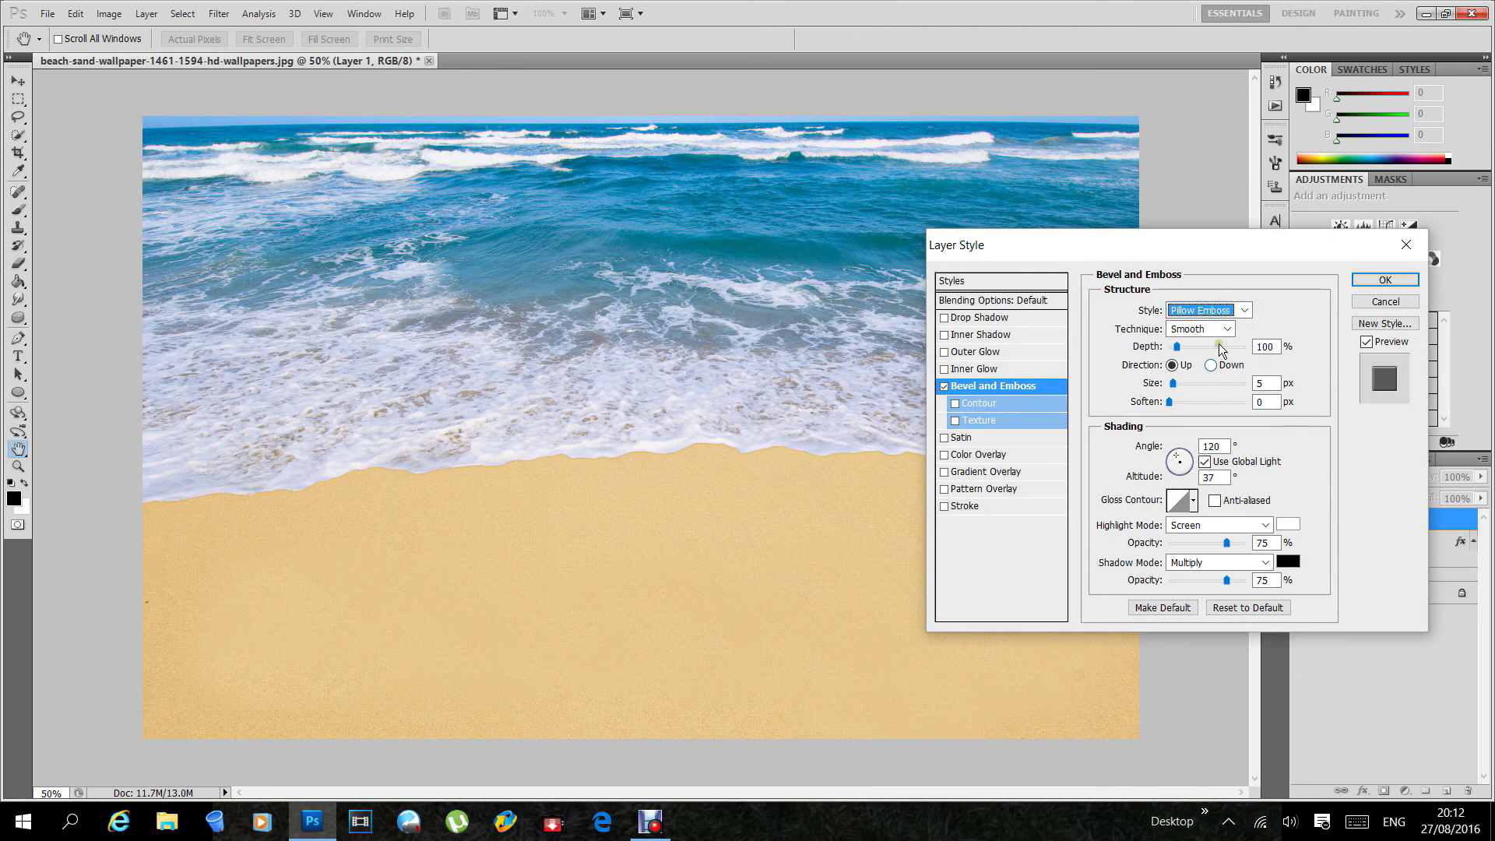
click(1226, 328)
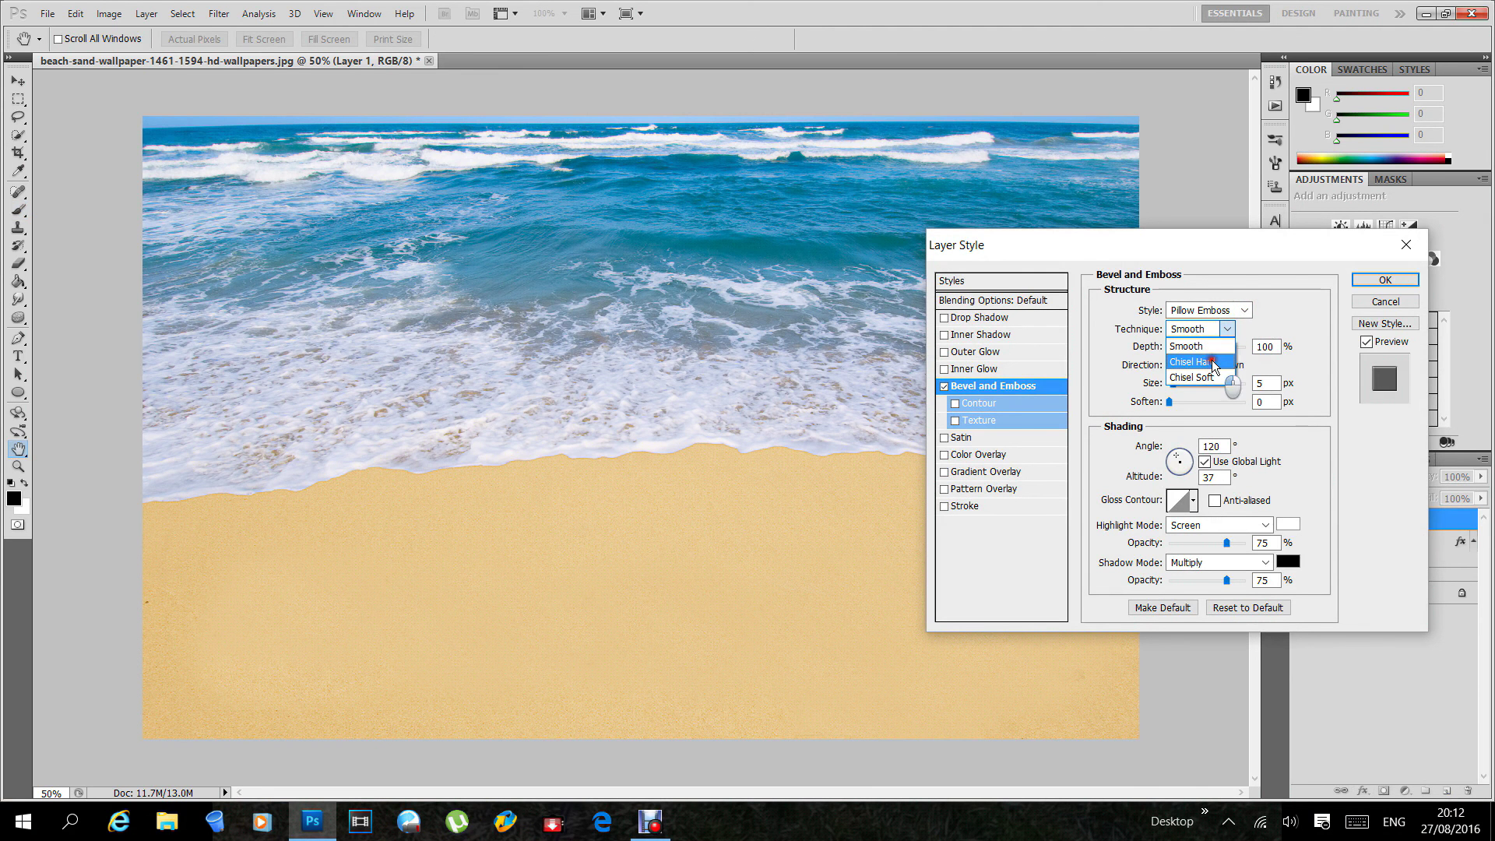
click(1213, 362)
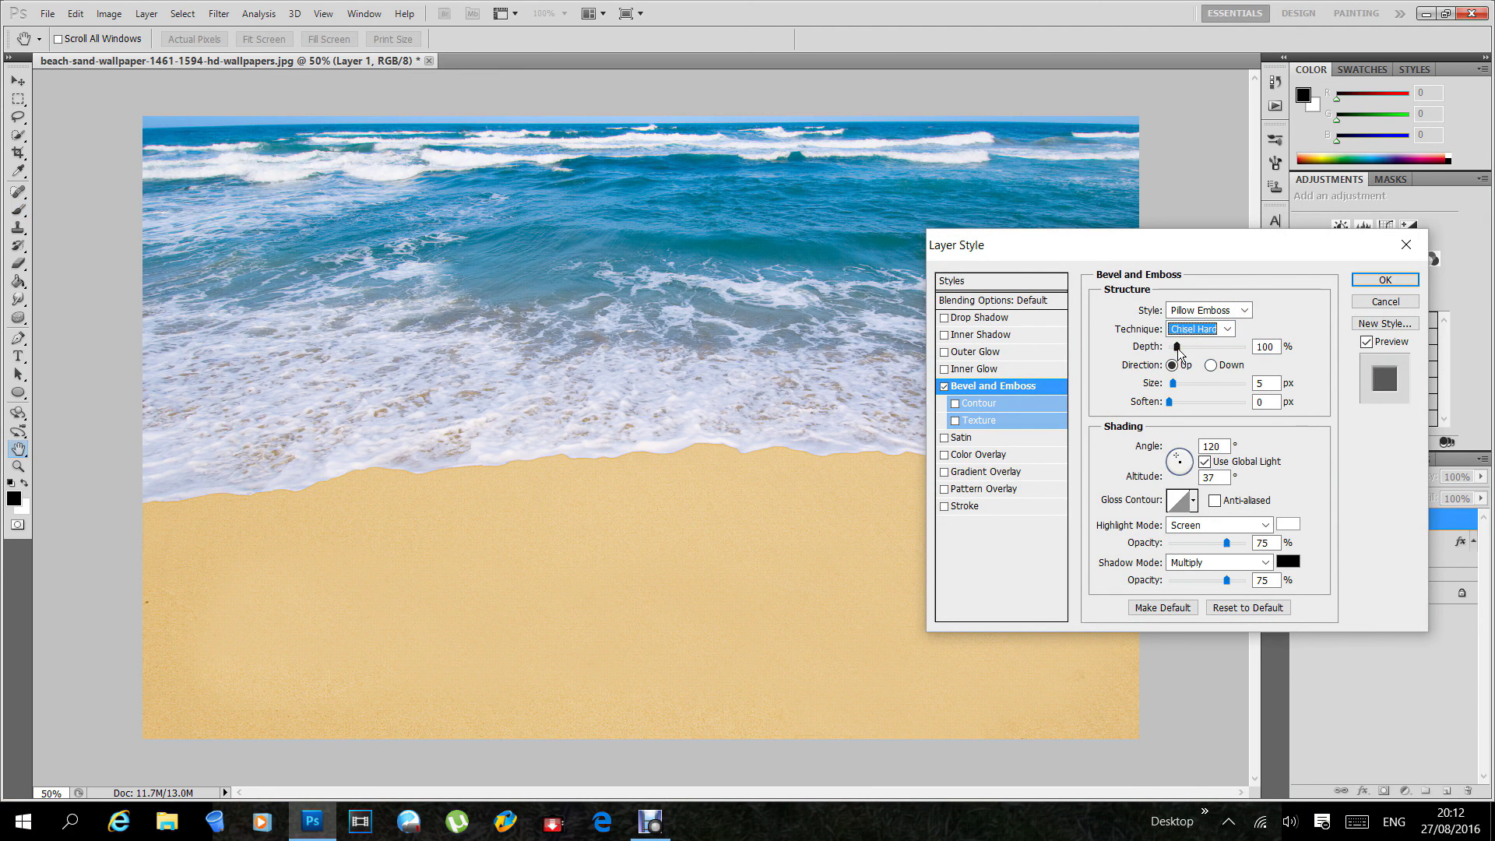
Step: Set bevel Depth to 130%, Size to 24 px and Soften to 4 px
drag(1177, 349, 1179, 351)
text(130)
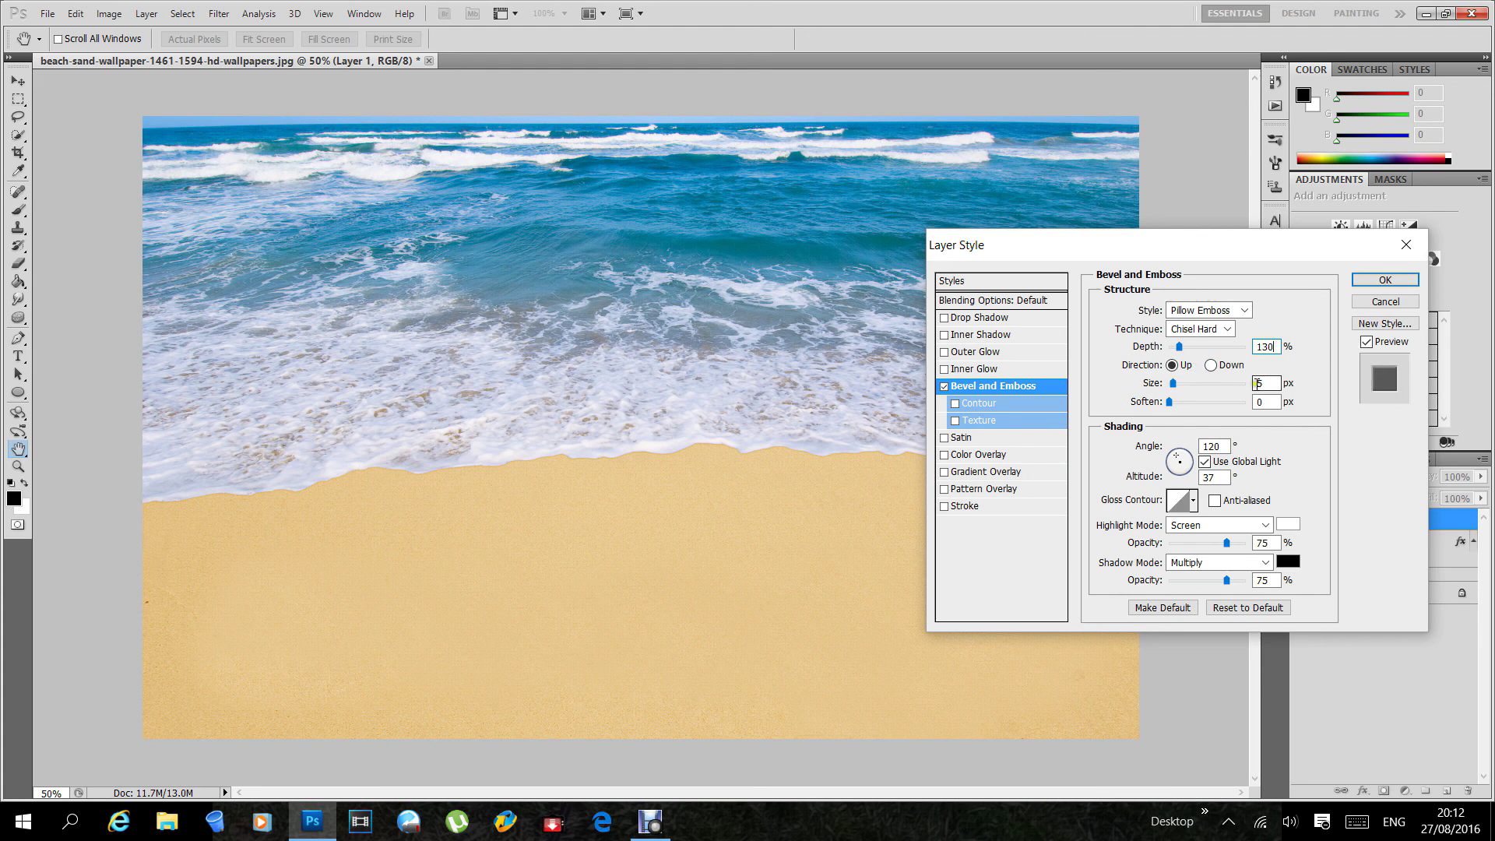
double_click(1249, 383)
text(24)
double_click(1265, 404)
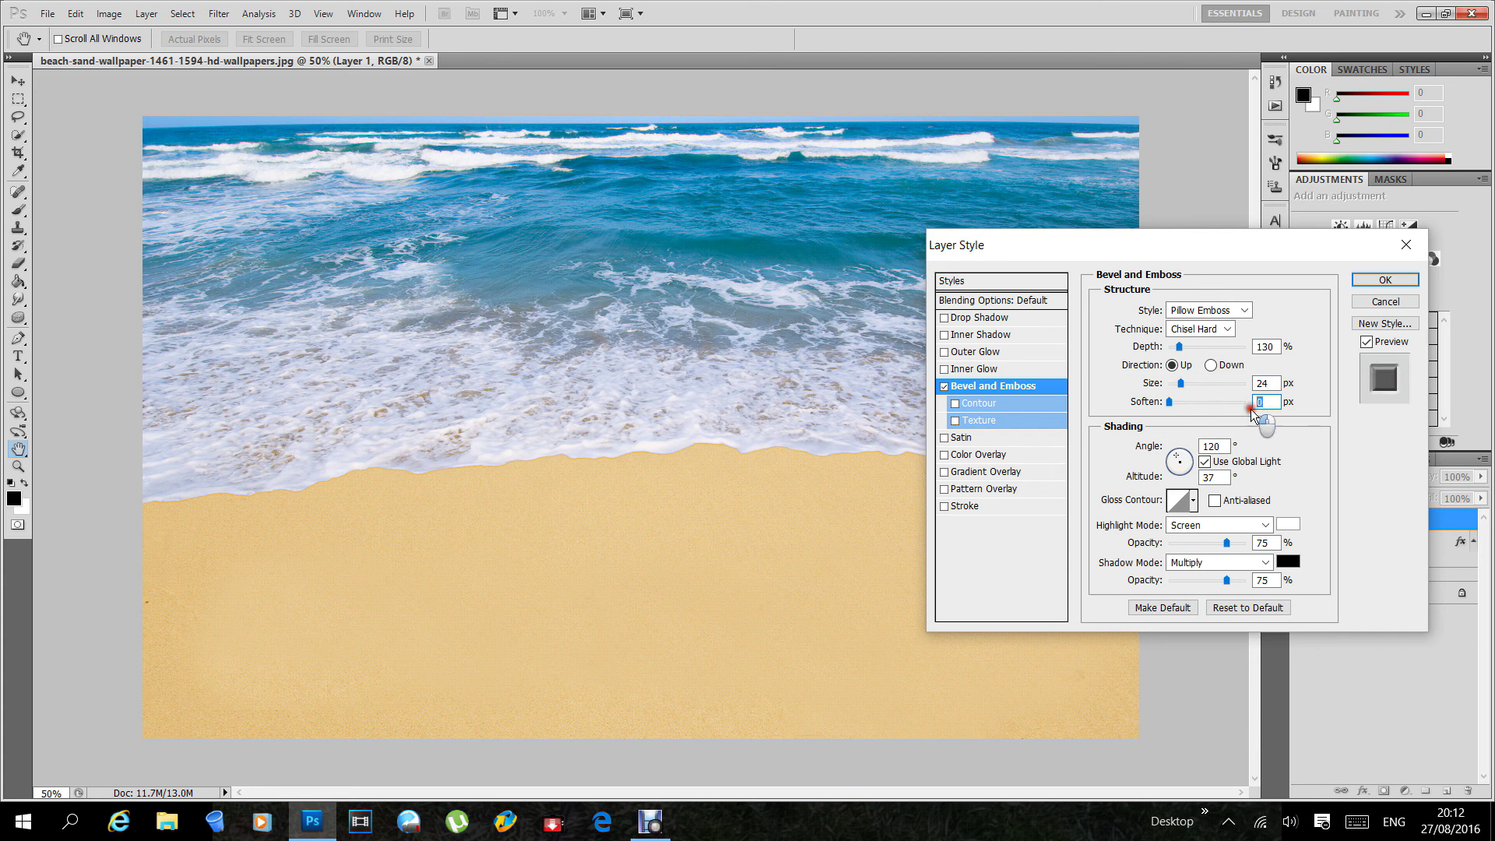
text(4)
Step: Make the bevel shadow a bright olive colour at 70% opacity and apply the style
click(1288, 561)
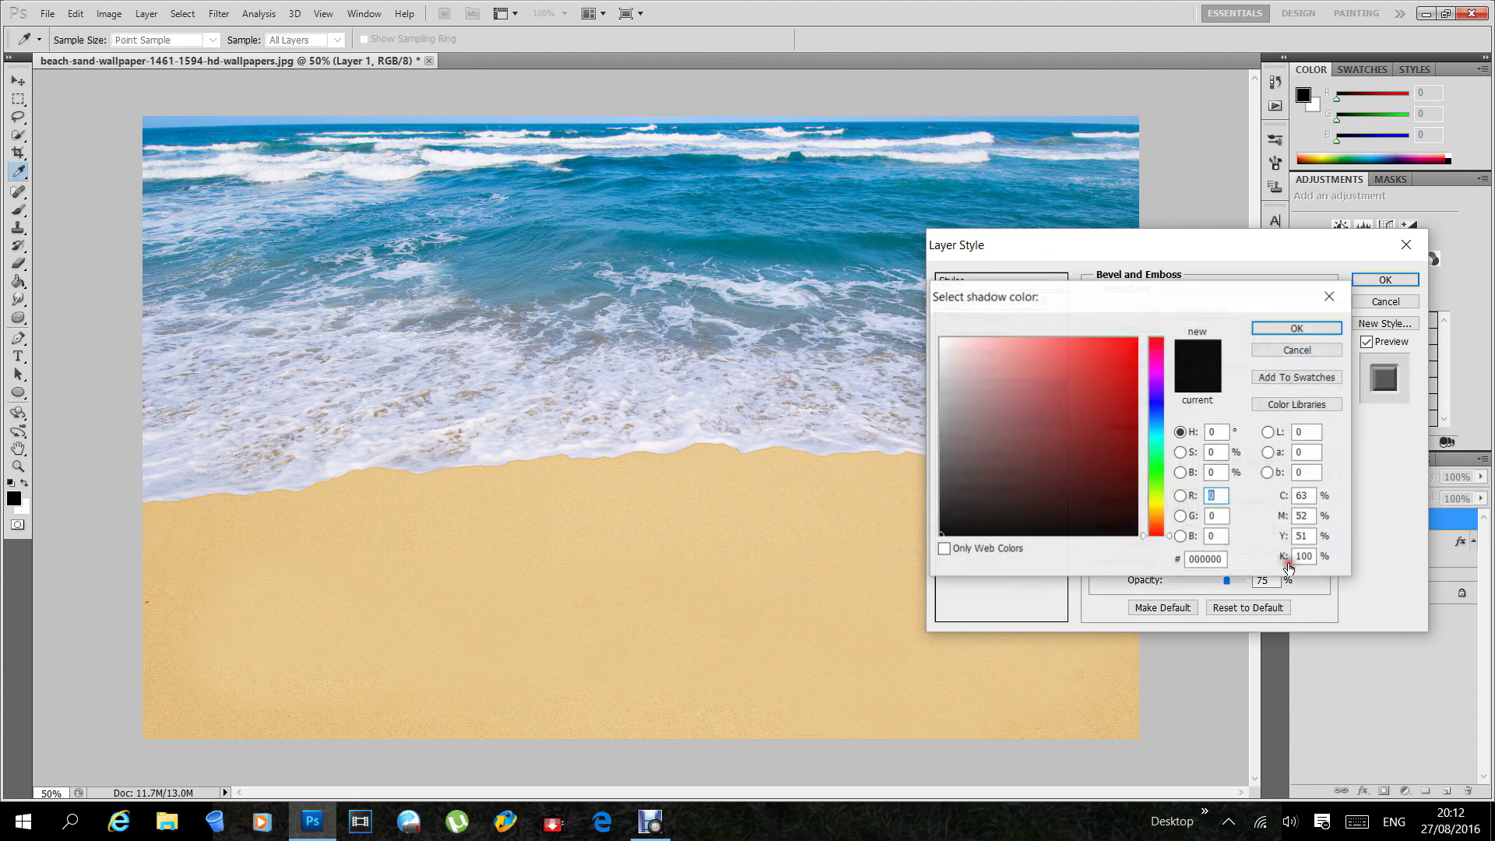
click(1157, 507)
click(1107, 428)
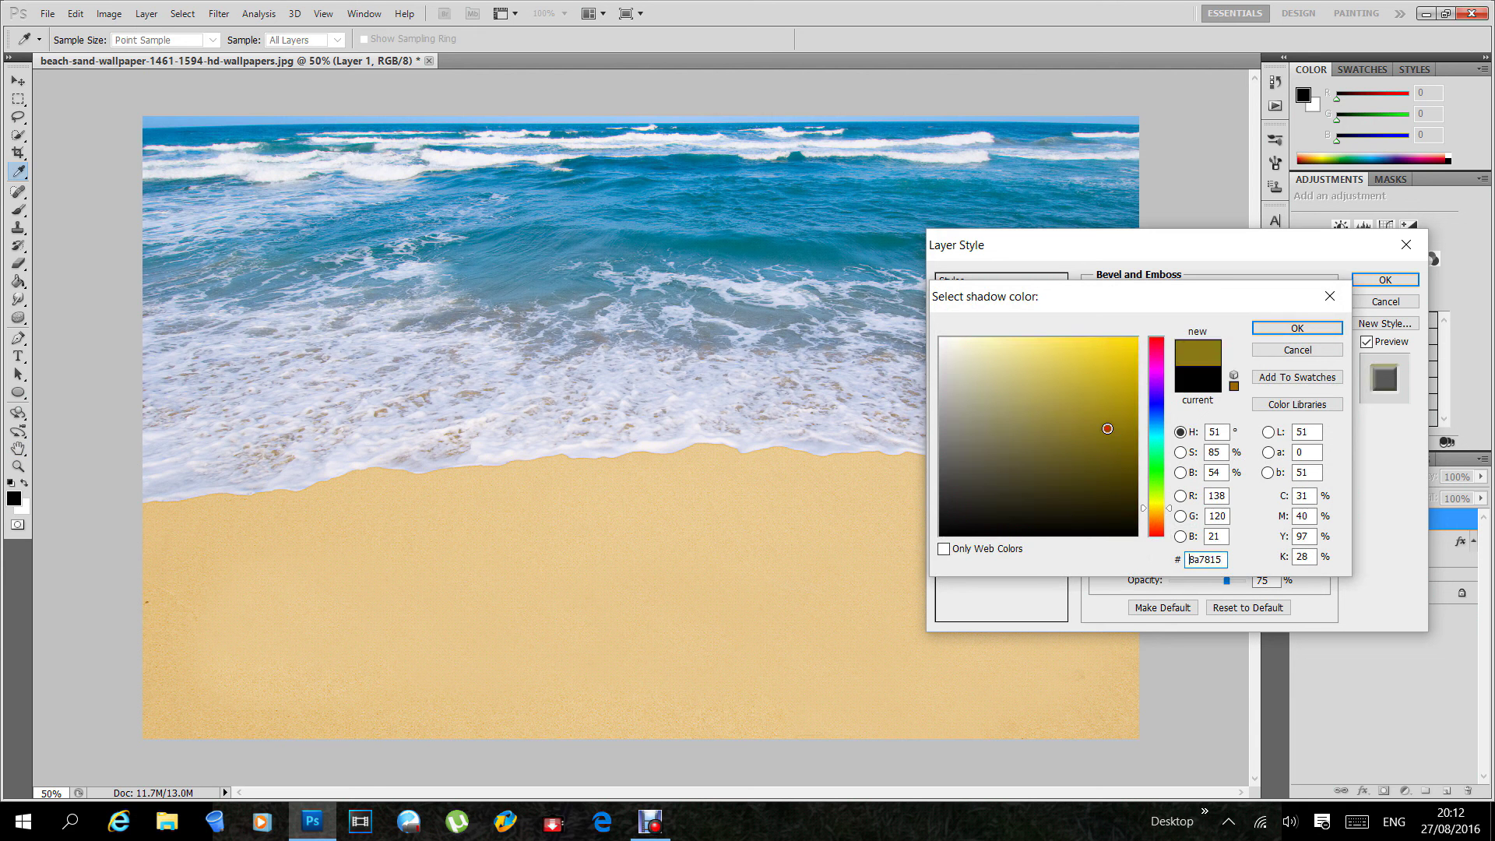
click(1131, 402)
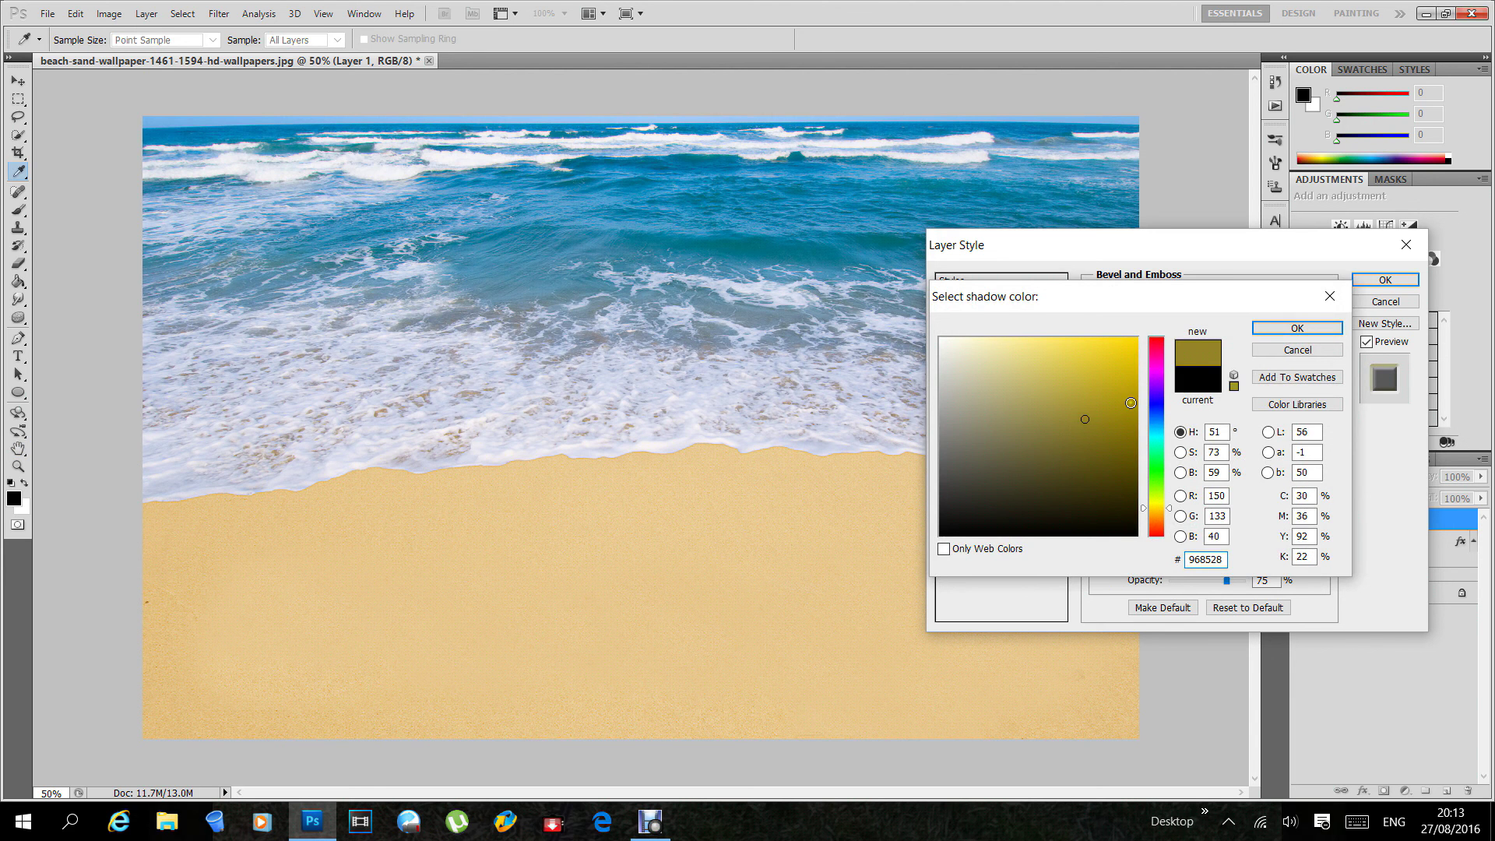
click(1274, 327)
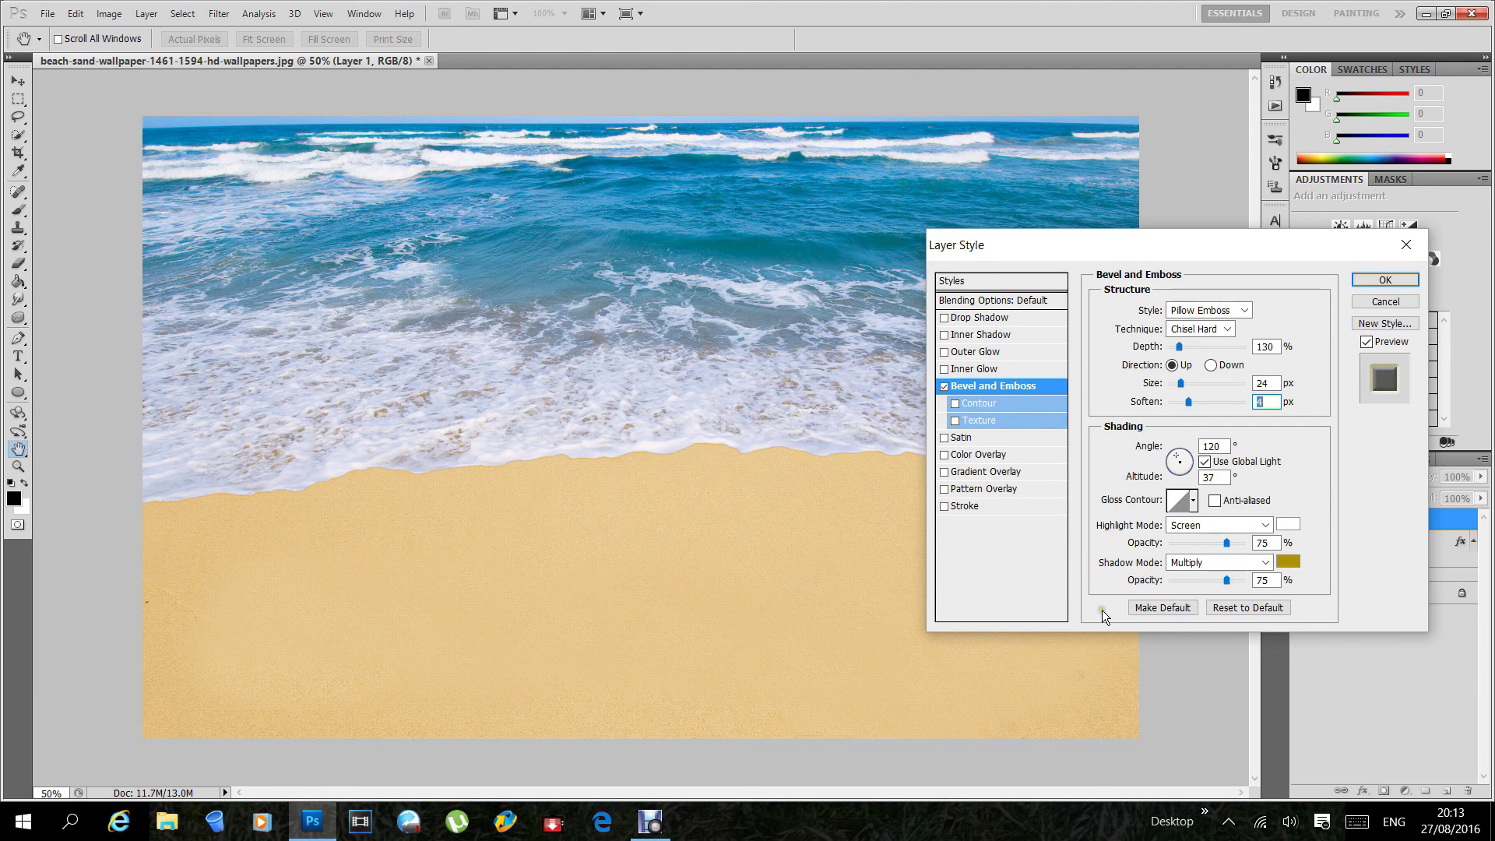
drag(1227, 580, 1221, 583)
text(70)
click(1384, 280)
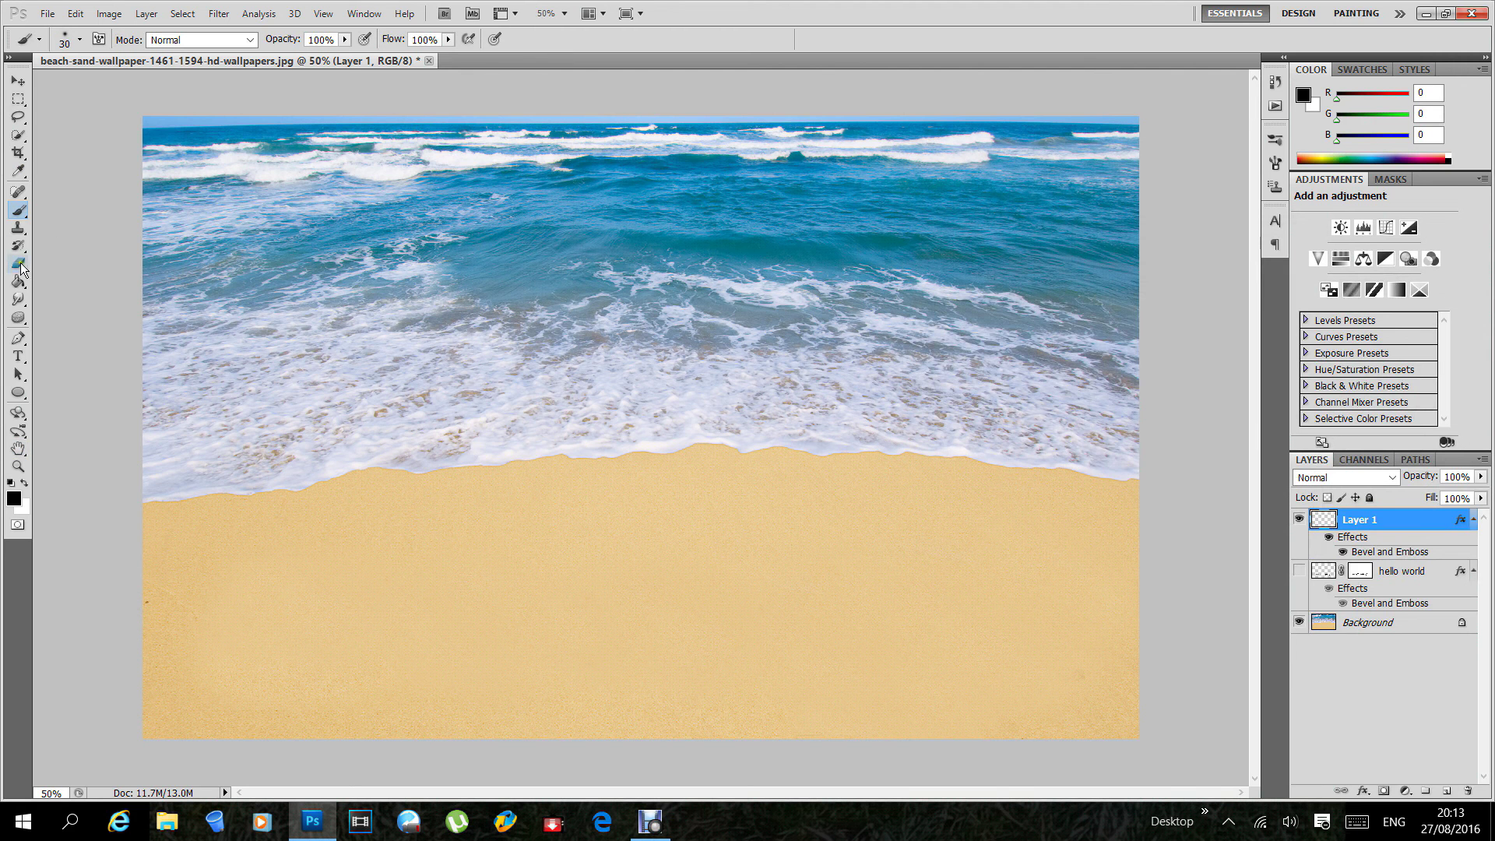
Step: Switch to a 1 px brush and lower Layer 1's fill to 0%
click(20, 212)
click(79, 40)
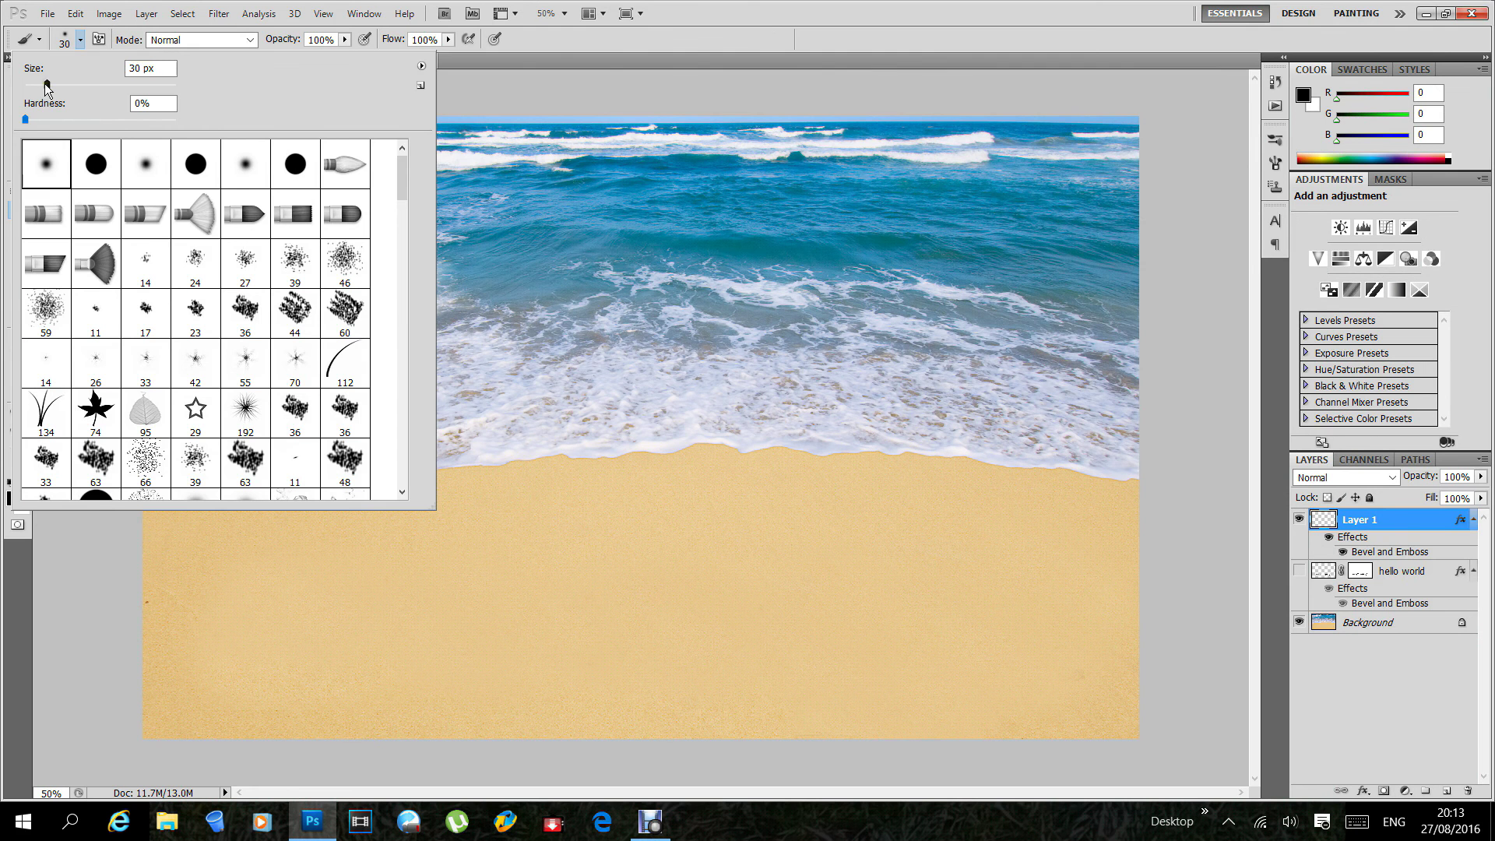
drag(47, 86, 23, 93)
click(545, 45)
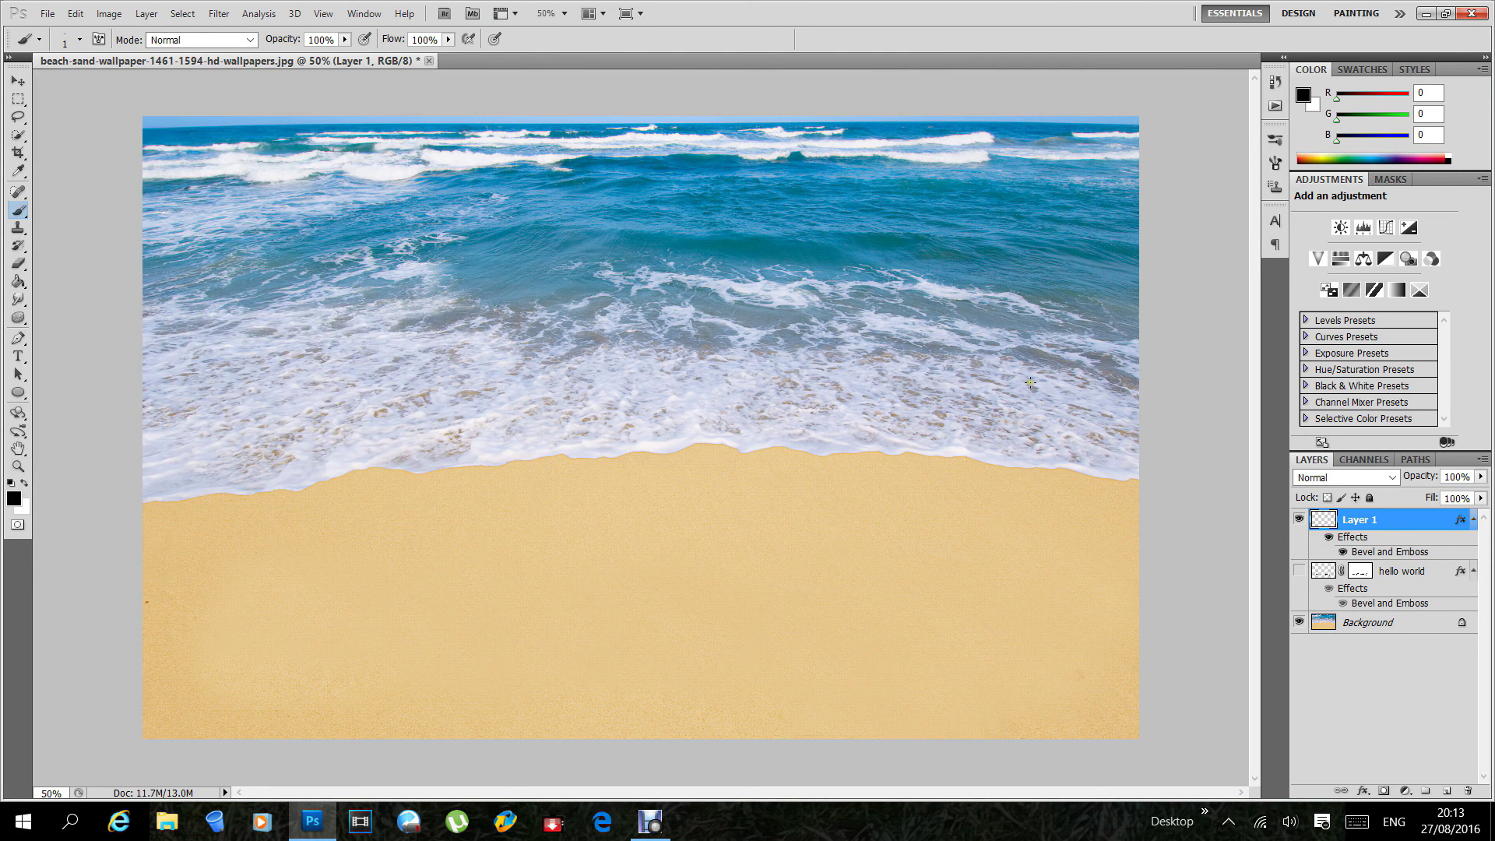
click(1480, 498)
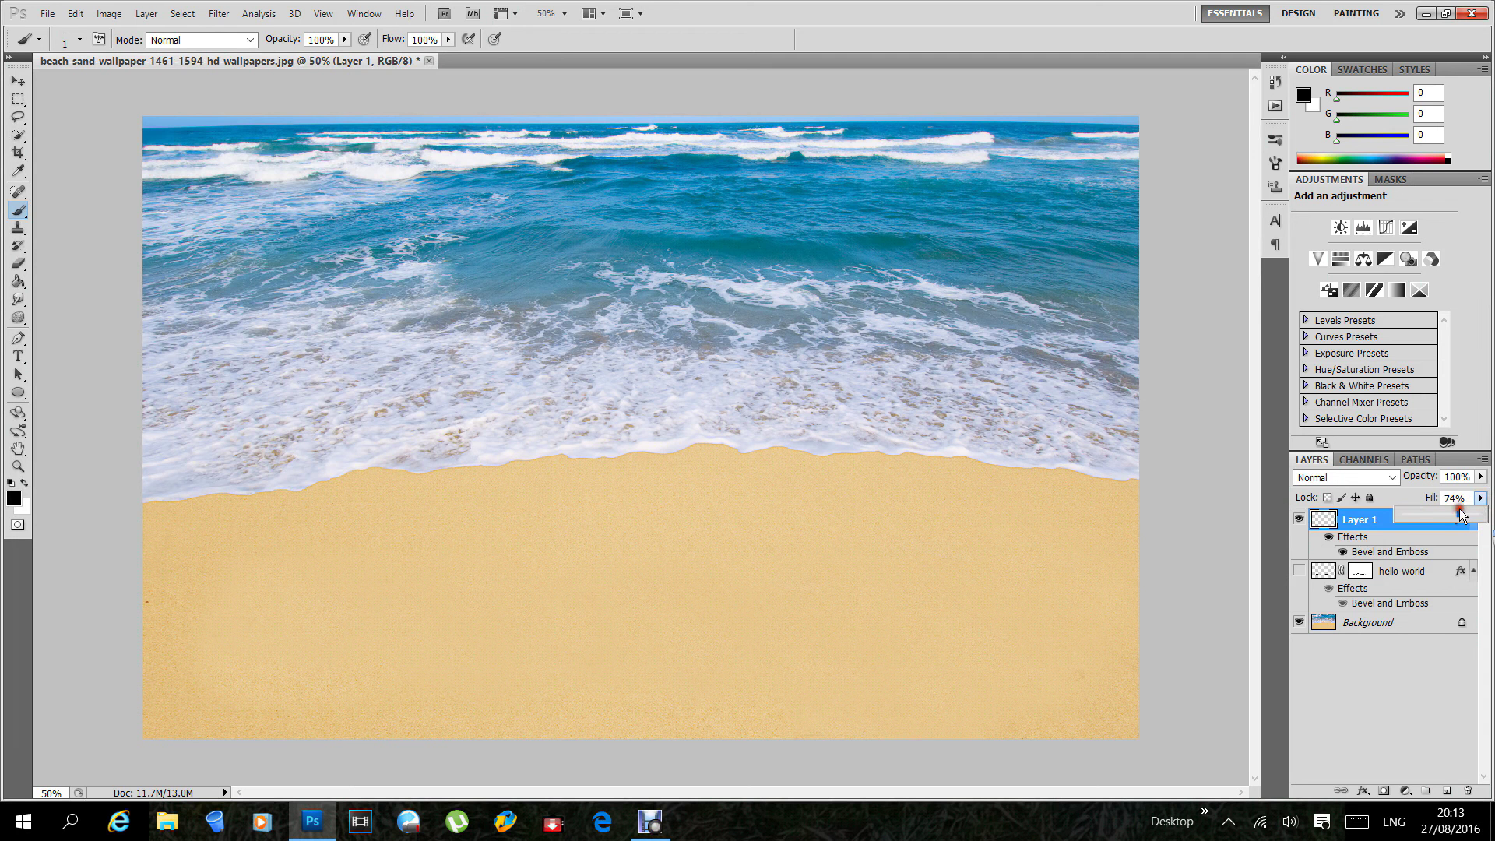
drag(1479, 515, 1394, 520)
Step: Paint a circle face, eyes and a smile on Layer 1, plus an X to the right
mouse_move(596, 493)
mouse_down()
mouse_move(510, 527)
mouse_move(480, 603)
mouse_move(531, 690)
mouse_move(603, 704)
mouse_move(715, 642)
mouse_move(711, 576)
mouse_move(617, 497)
mouse_move(548, 491)
mouse_up()
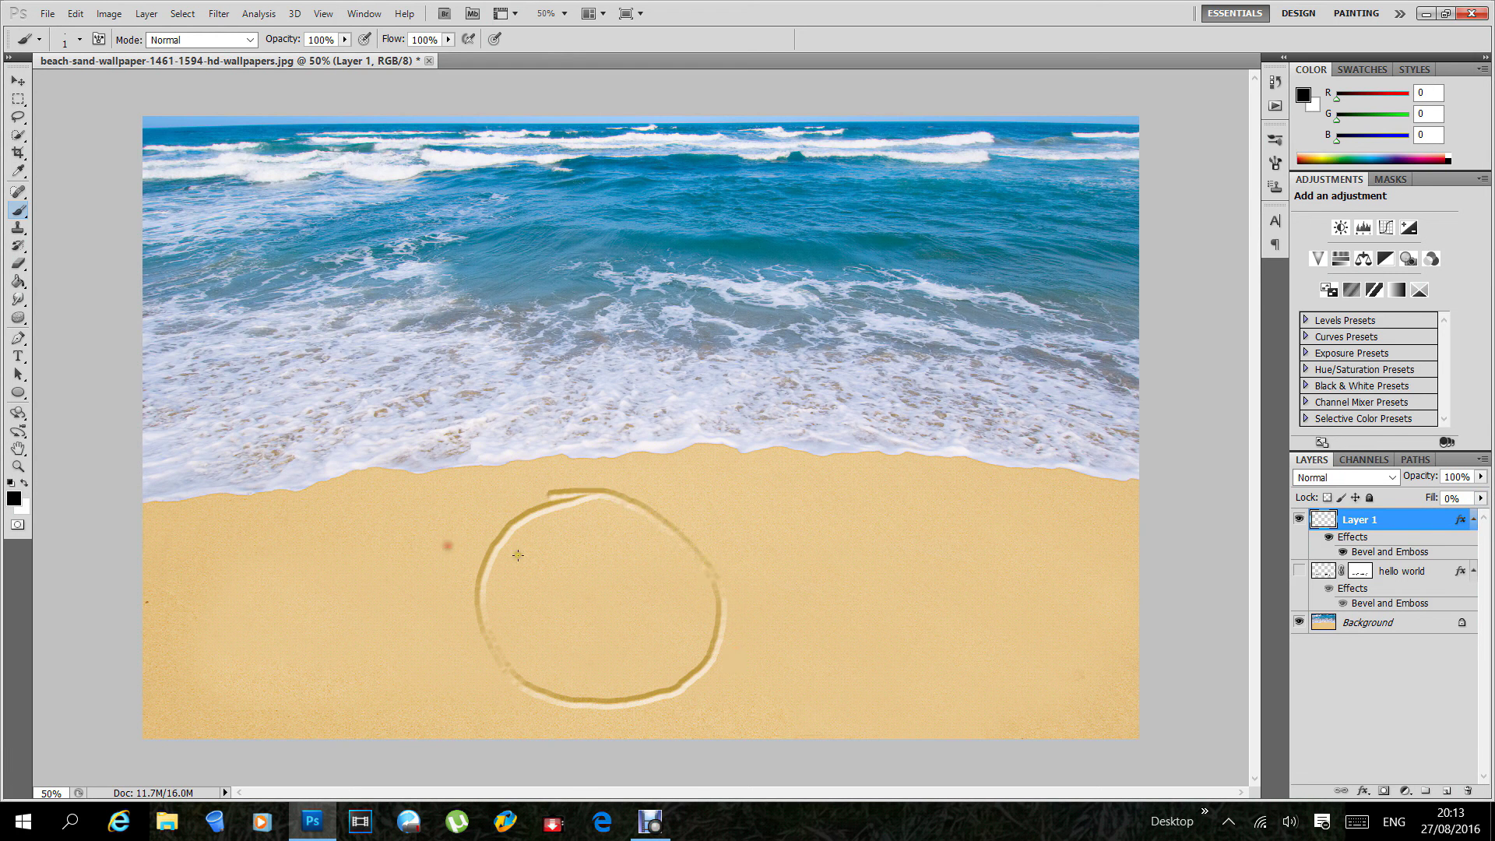
mouse_move(538, 544)
mouse_down()
mouse_move(554, 575)
mouse_move(537, 539)
mouse_move(628, 547)
mouse_move(641, 568)
mouse_move(565, 586)
mouse_move(573, 612)
mouse_move(652, 600)
mouse_up()
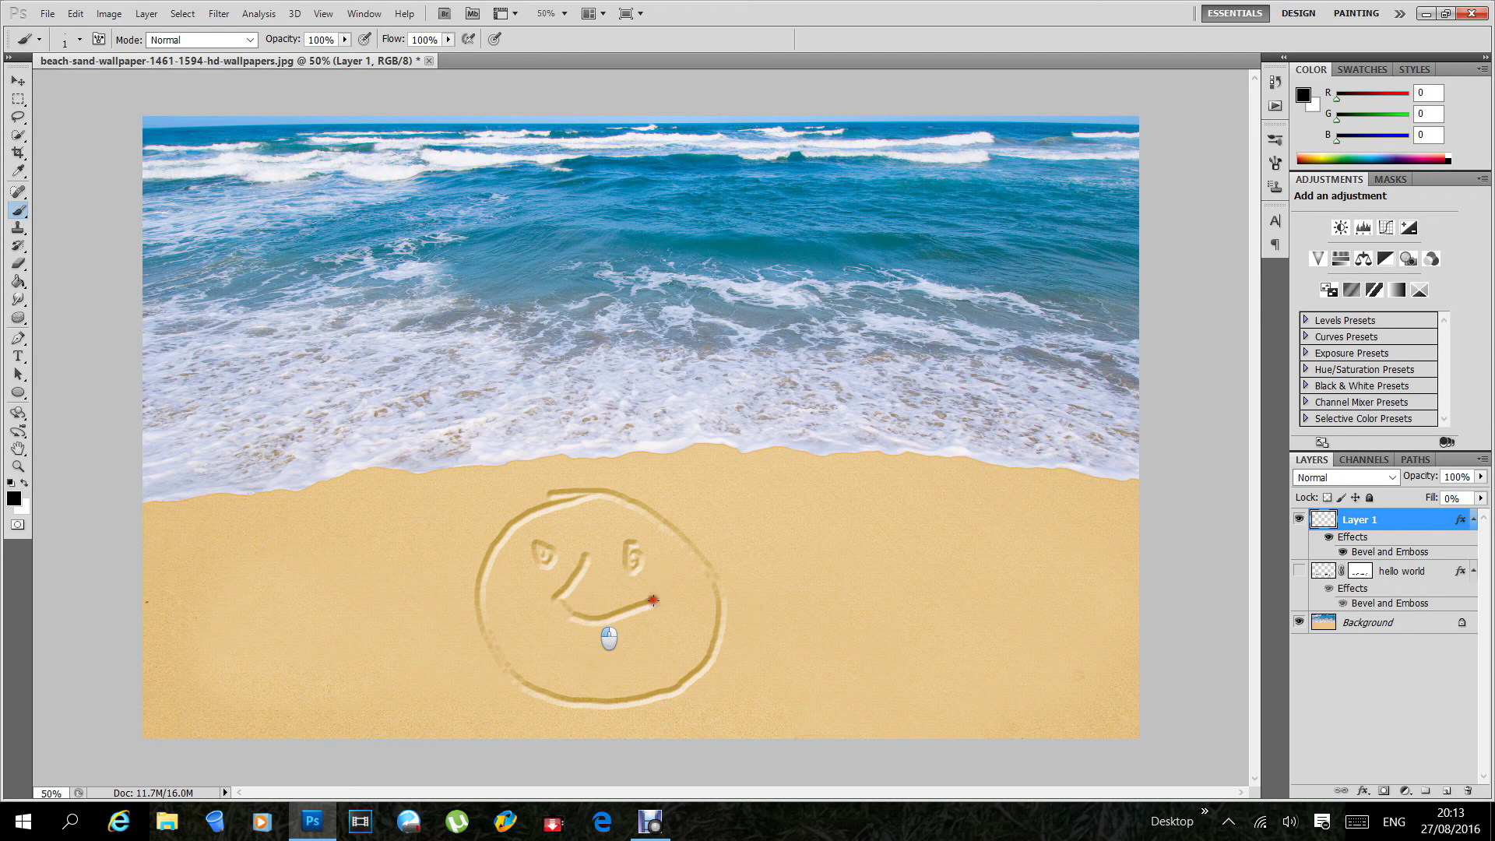
mouse_move(517, 602)
mouse_down()
mouse_move(538, 637)
mouse_move(633, 648)
mouse_move(674, 604)
mouse_move(683, 554)
mouse_up()
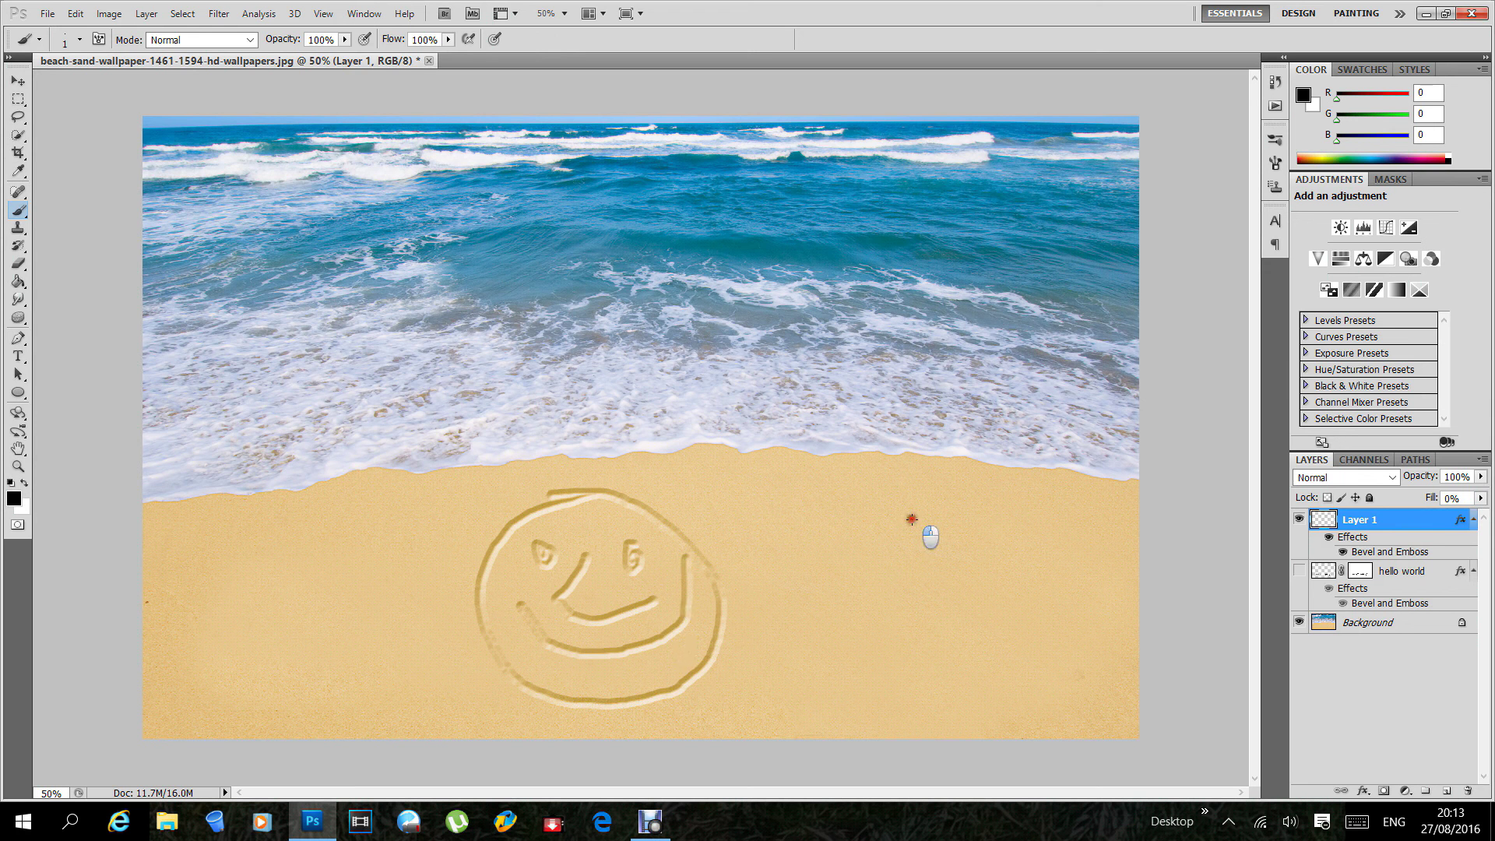
mouse_move(912, 518)
mouse_down()
mouse_move(864, 567)
mouse_move(868, 520)
mouse_move(915, 585)
mouse_up()
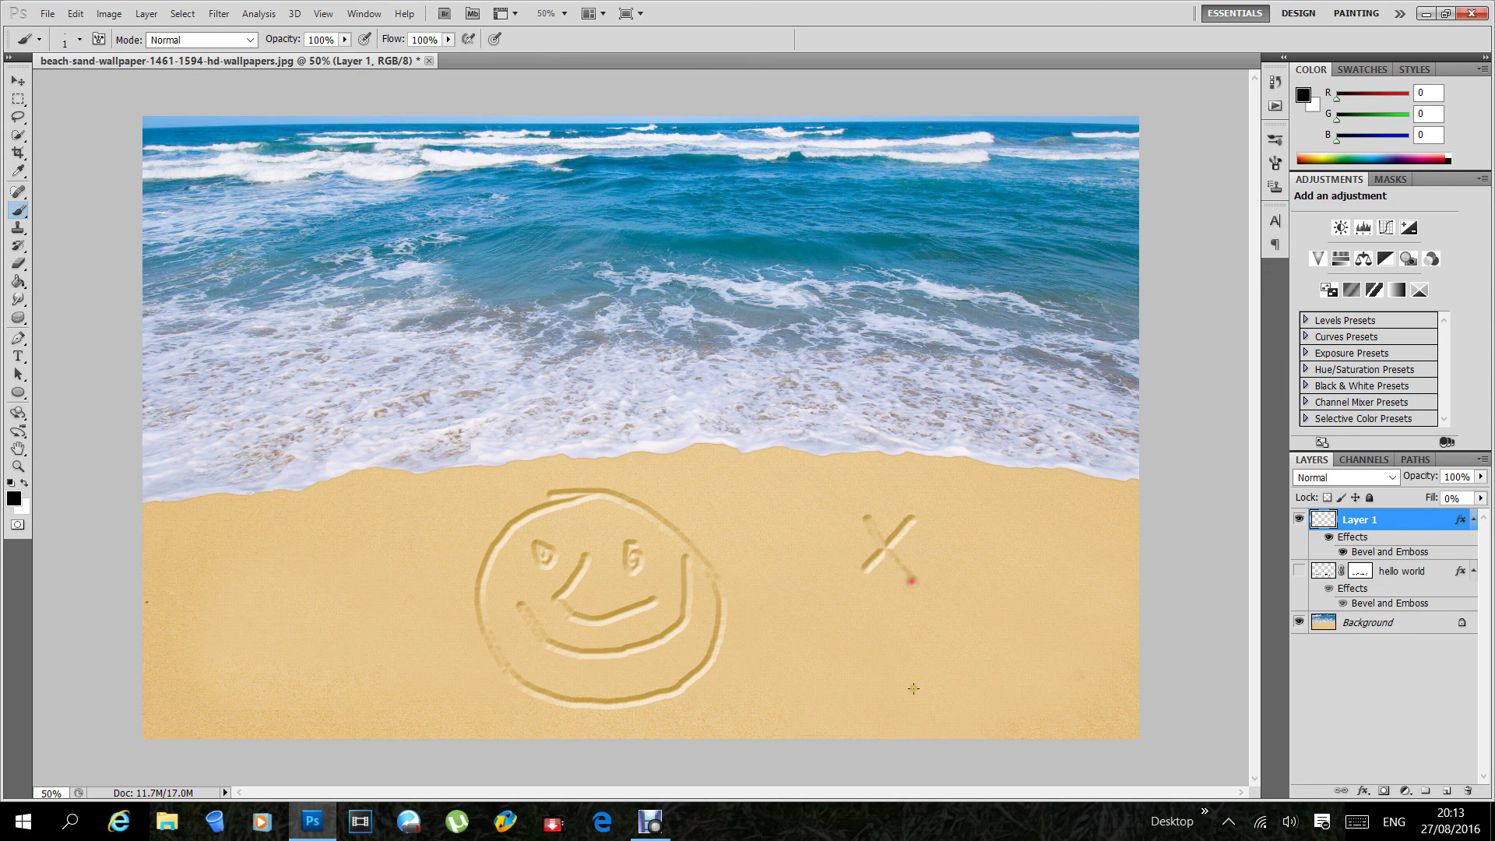